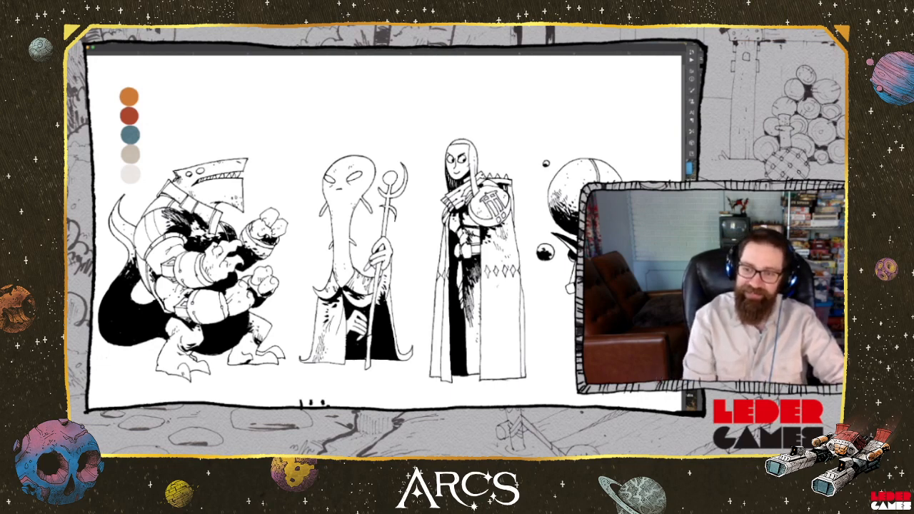
Remove the colour swatches from the canvas beside the line-art characters
key(Delete)
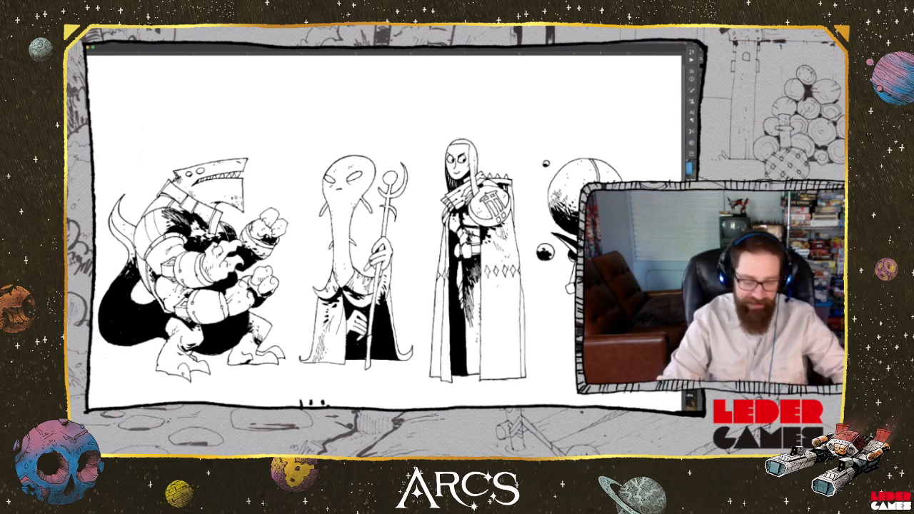
scroll(554, 282, down, 3)
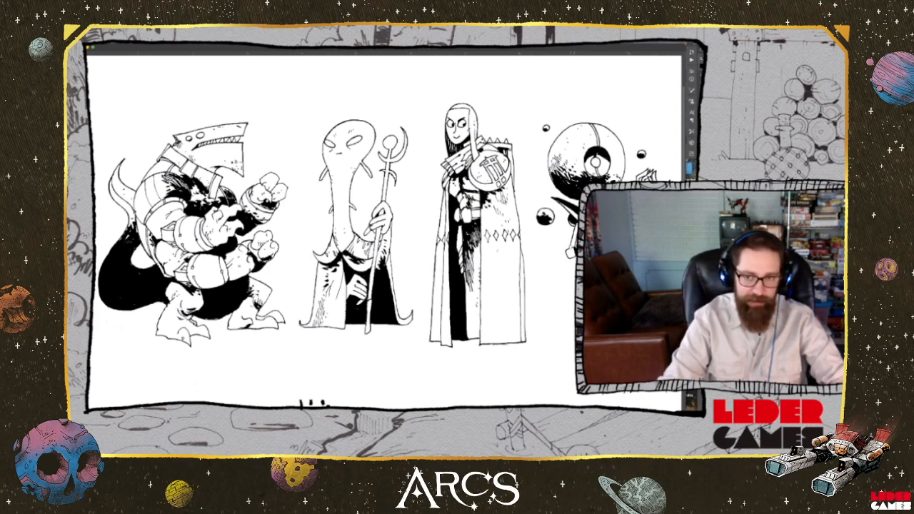
scroll(568, 248, up, 2)
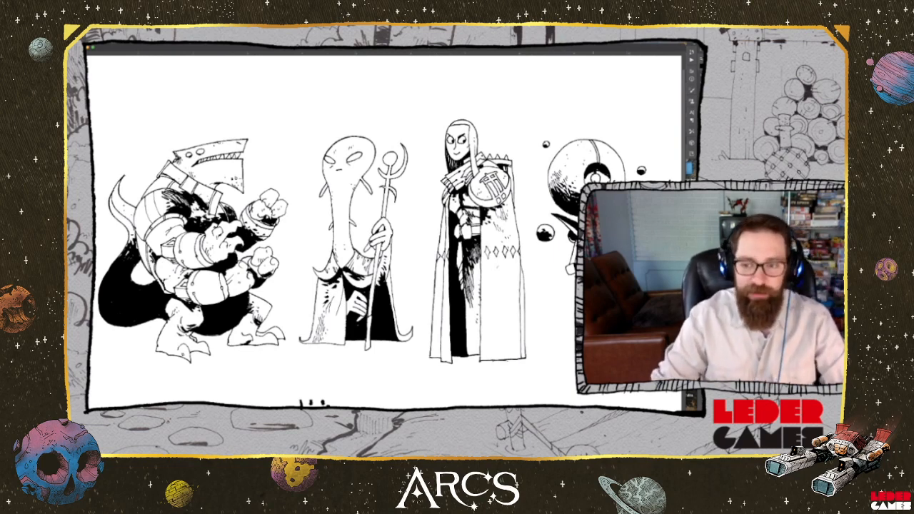
scroll(385, 229, down, 2)
right_click(595, 331)
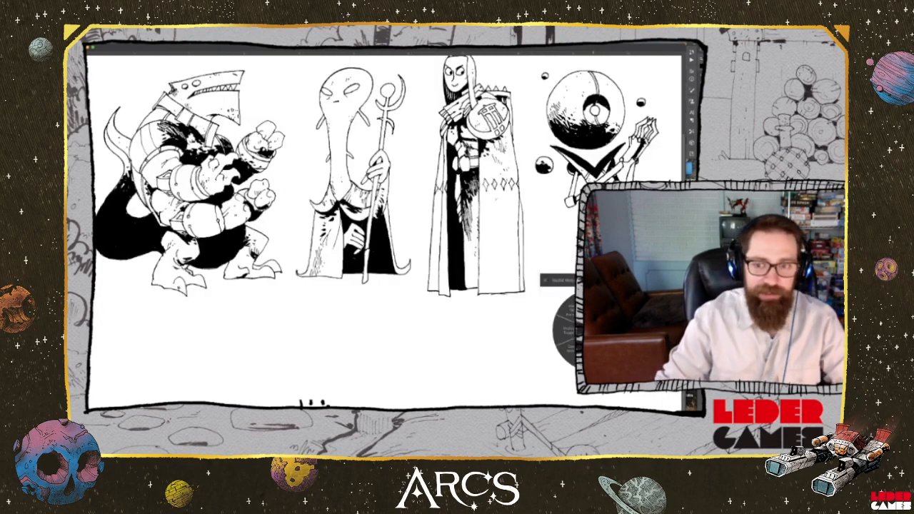
click(546, 281)
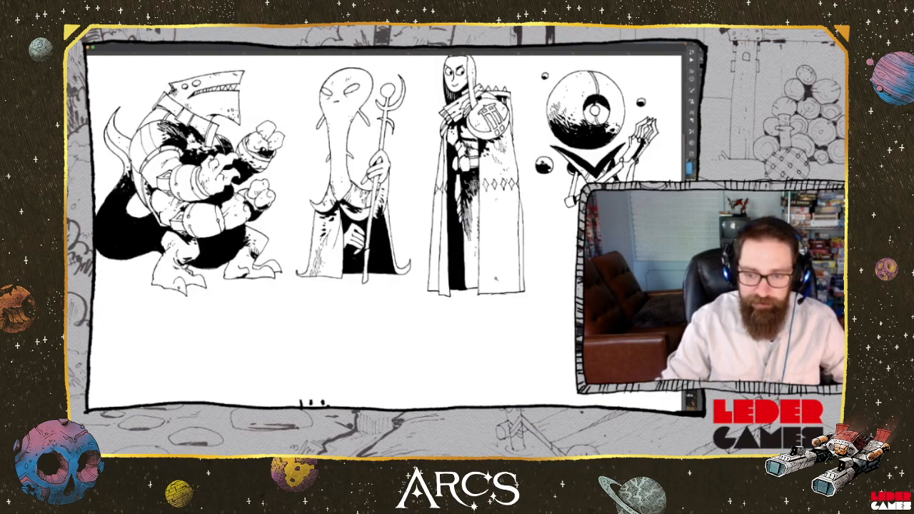
Contract the selection of the characters' shapes so its edge sits inside their black outlines
scroll(386, 228, up, 2)
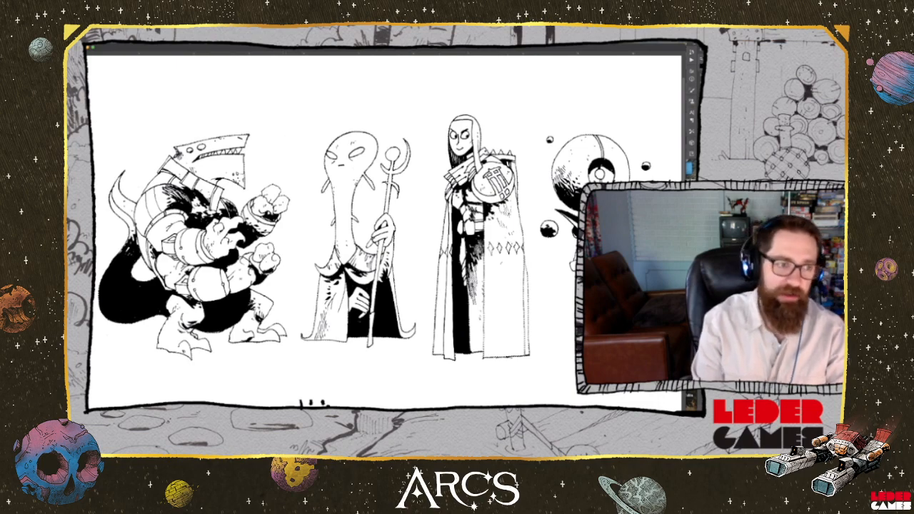
scroll(258, 176, up, 3)
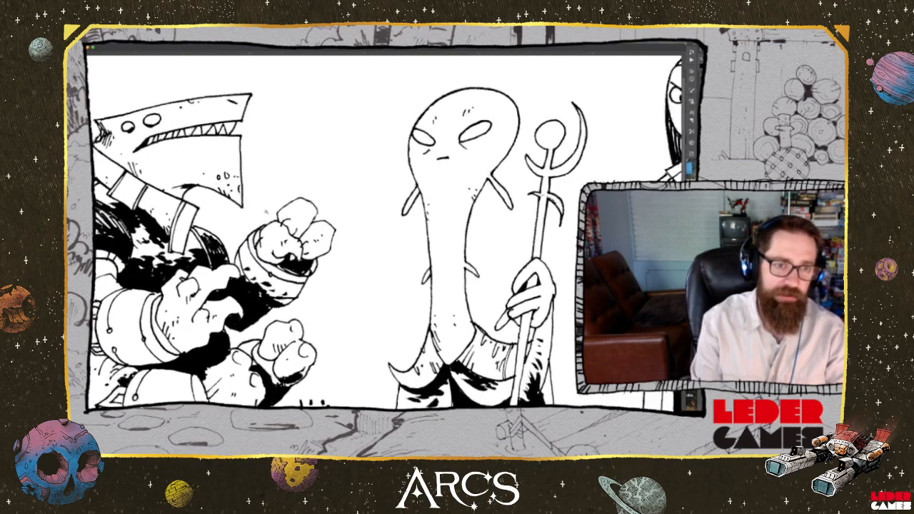
scroll(250, 175, up, 5)
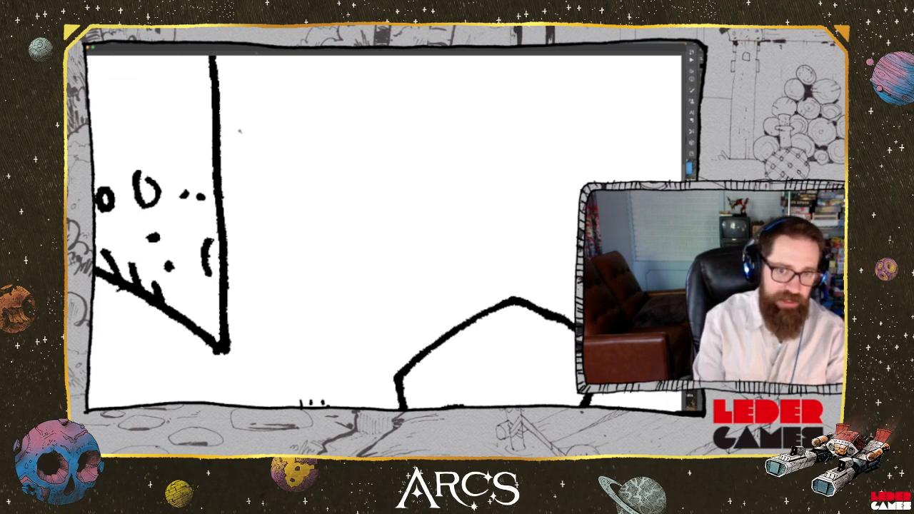
click(178, 33)
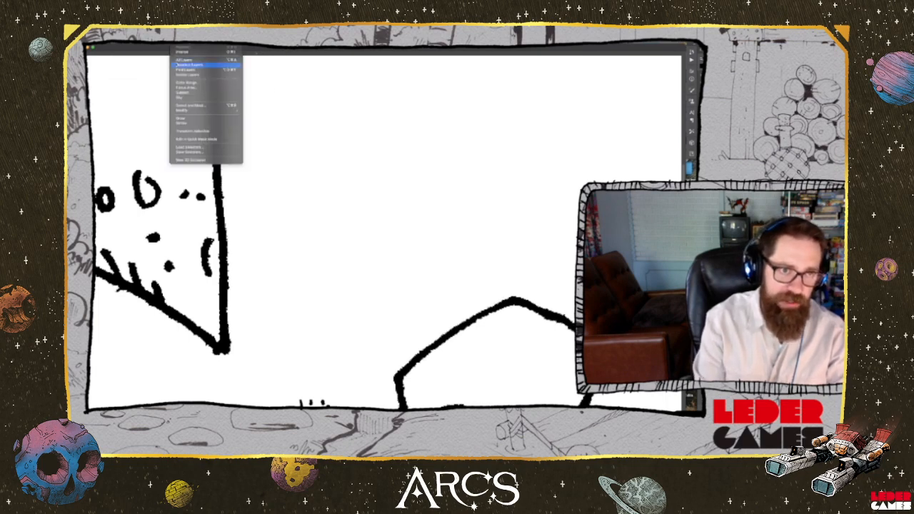
mouse_move(199, 112)
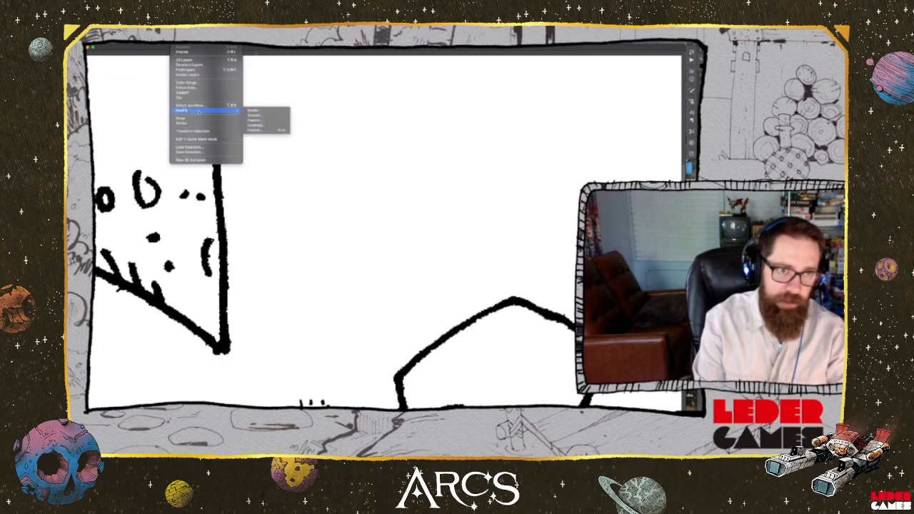
click(262, 126)
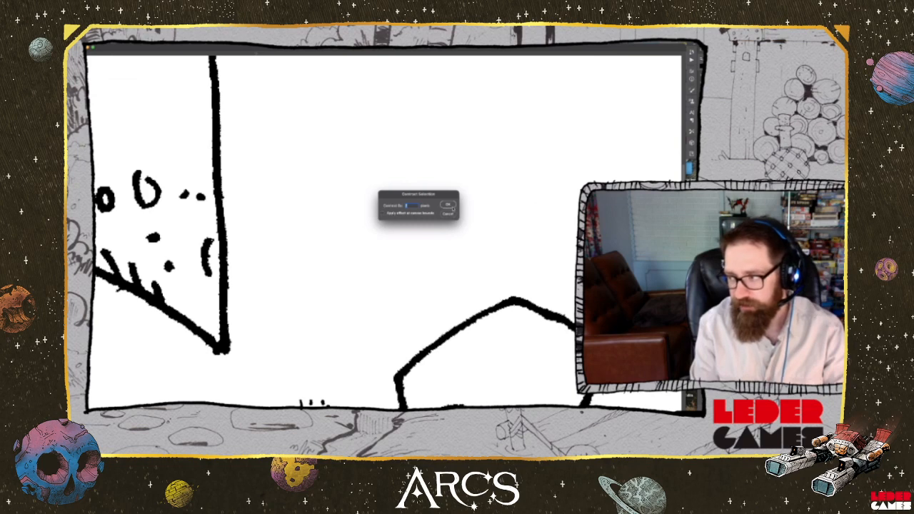
click(452, 205)
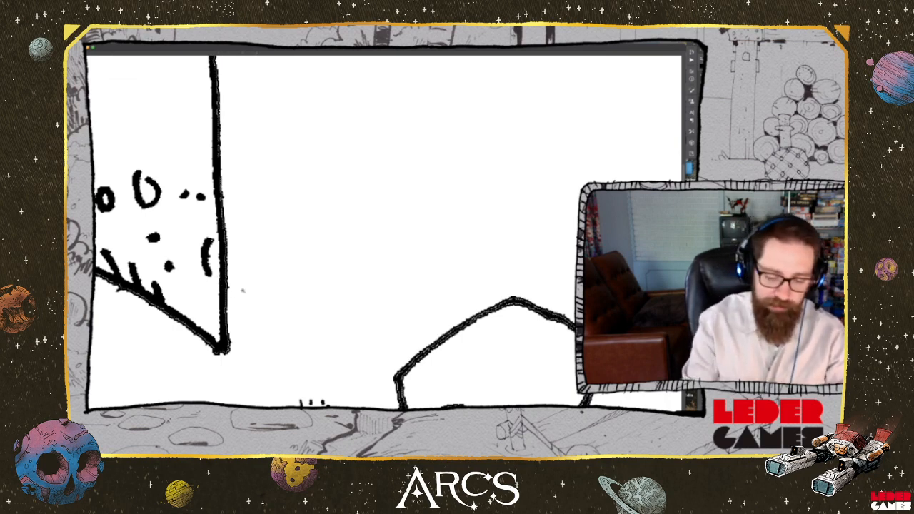
Fill the contracted selection of all the characters with the red foreground colour
key(super+minus)
key(super+minus)
key(super+minus)
key(super+minus)
key(super+minus)
key(super+minus)
key(super+minus)
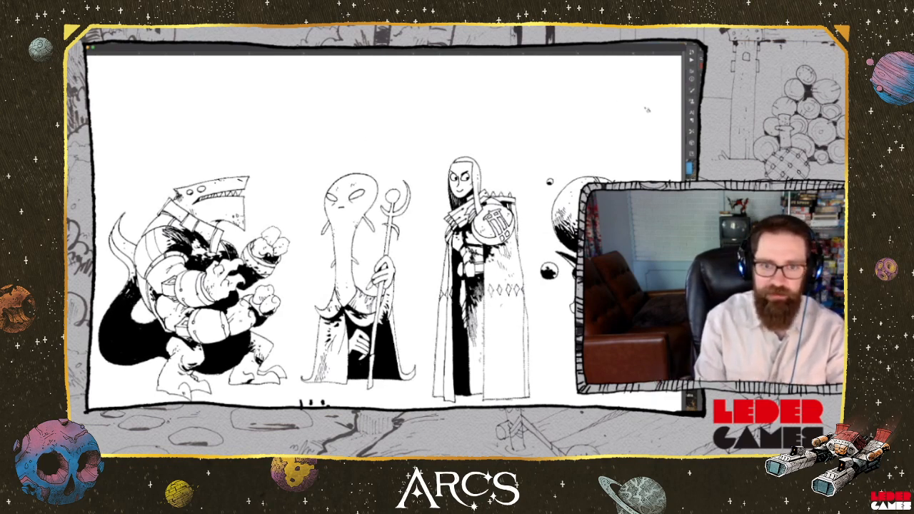
key(alt+BackSpace)
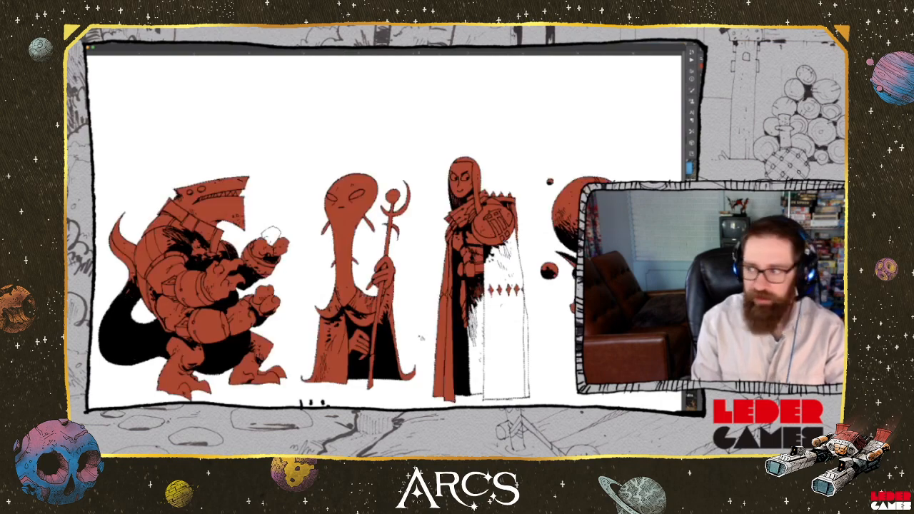
Outline the unfilled finger on the shark creature's raised fist in red and fill its interior
scroll(398, 258, down, 3)
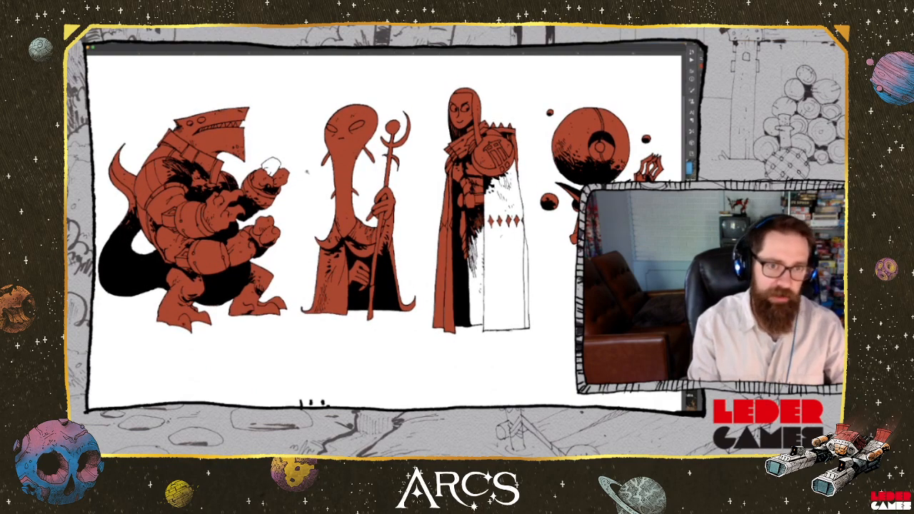
scroll(307, 172, up, 5)
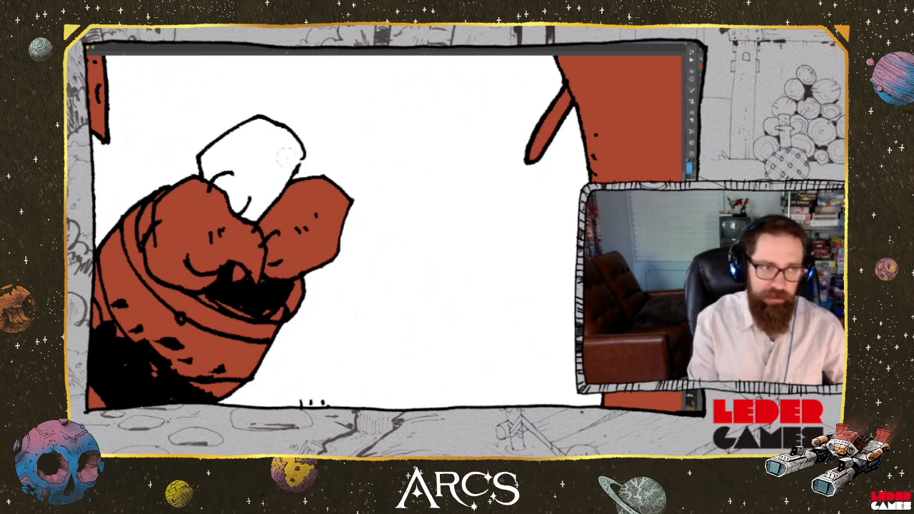
scroll(285, 154, down, 2)
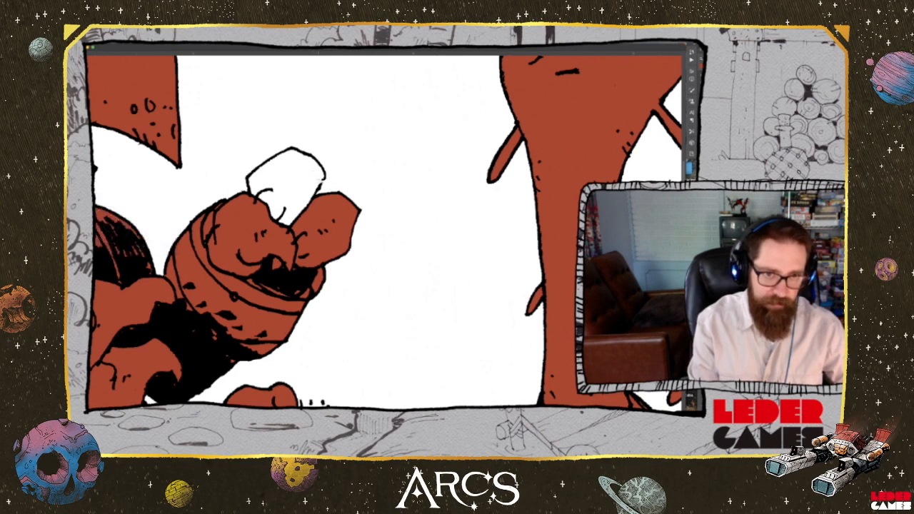
mouse_move(315, 178)
mouse_down()
mouse_move(321, 186)
mouse_move(317, 164)
mouse_move(291, 150)
mouse_move(248, 183)
mouse_move(255, 204)
mouse_move(294, 219)
mouse_move(318, 179)
mouse_up()
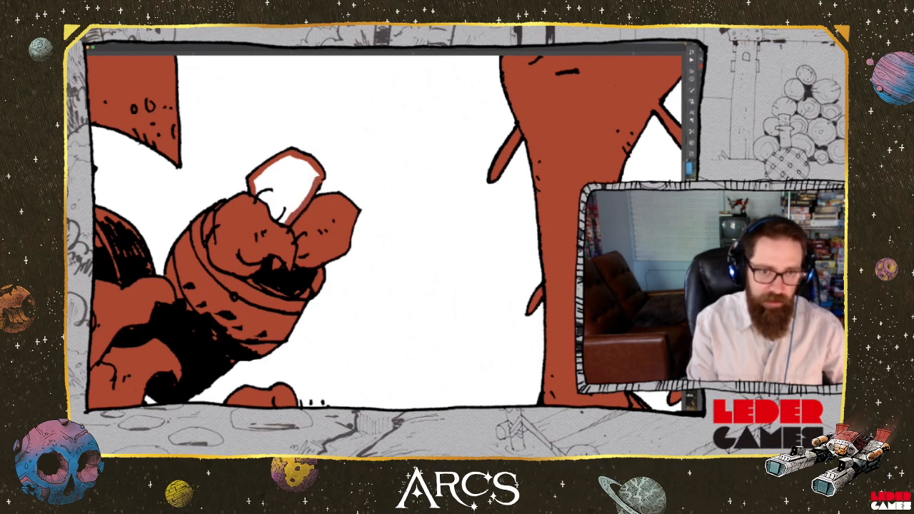
mouse_move(272, 201)
mouse_down()
mouse_move(279, 193)
mouse_move(263, 187)
mouse_move(267, 177)
mouse_move(294, 163)
mouse_move(311, 177)
mouse_move(287, 197)
mouse_move(290, 214)
mouse_move(305, 193)
mouse_up()
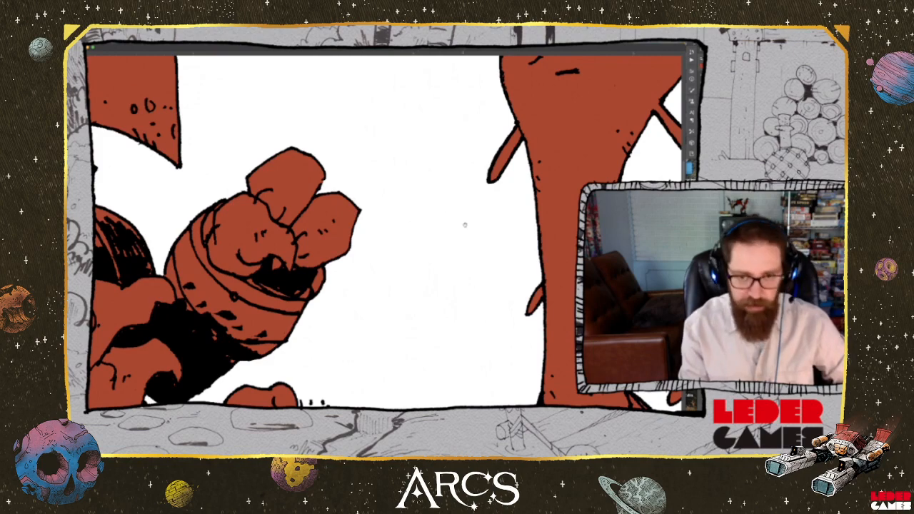
Paint red inside the outer edge of the hooded figure's unfilled cloak, from mid-height up to the shoulder
mouse_move(465, 225)
mouse_down()
mouse_move(398, 233)
mouse_move(408, 171)
mouse_move(419, 211)
mouse_move(329, 196)
mouse_move(287, 148)
mouse_move(393, 214)
mouse_move(184, 247)
mouse_up()
drag(571, 178, 329, 207)
mouse_move(629, 195)
mouse_down()
mouse_move(360, 208)
mouse_move(275, 224)
mouse_move(223, 264)
mouse_move(234, 266)
mouse_up()
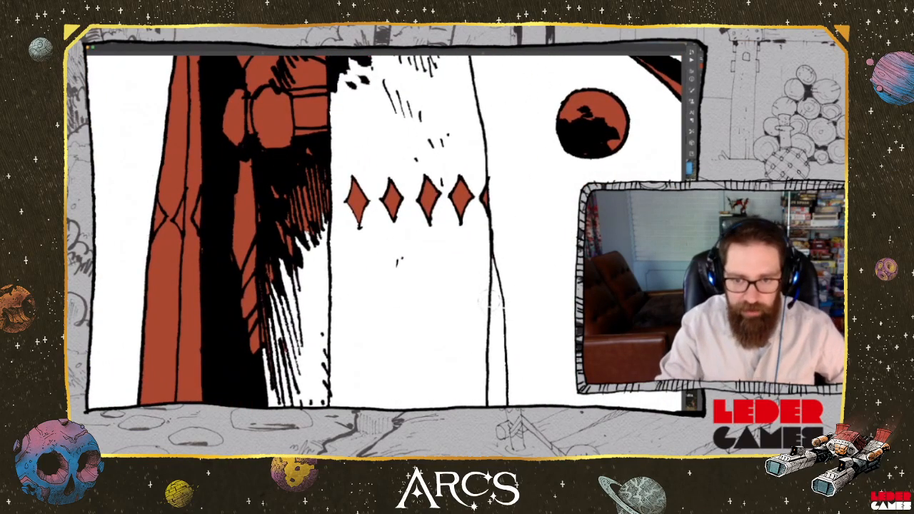
drag(490, 304, 495, 308)
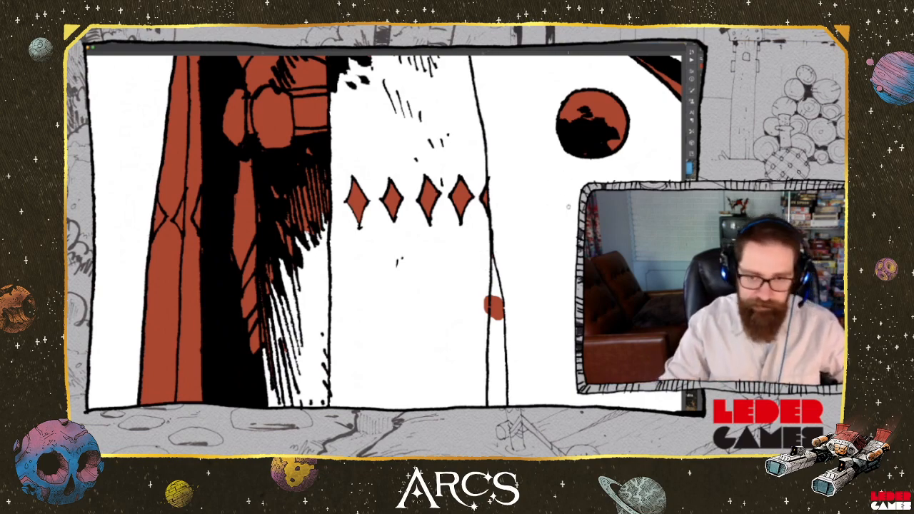
drag(530, 234, 508, 267)
mouse_move(470, 333)
mouse_down()
mouse_move(476, 327)
mouse_move(461, 285)
mouse_up()
drag(473, 349, 474, 376)
mouse_move(461, 290)
mouse_down()
mouse_move(450, 158)
mouse_move(471, 190)
mouse_move(455, 169)
mouse_move(449, 127)
mouse_move(486, 92)
mouse_move(478, 128)
mouse_move(498, 299)
mouse_move(473, 278)
mouse_move(461, 192)
mouse_up()
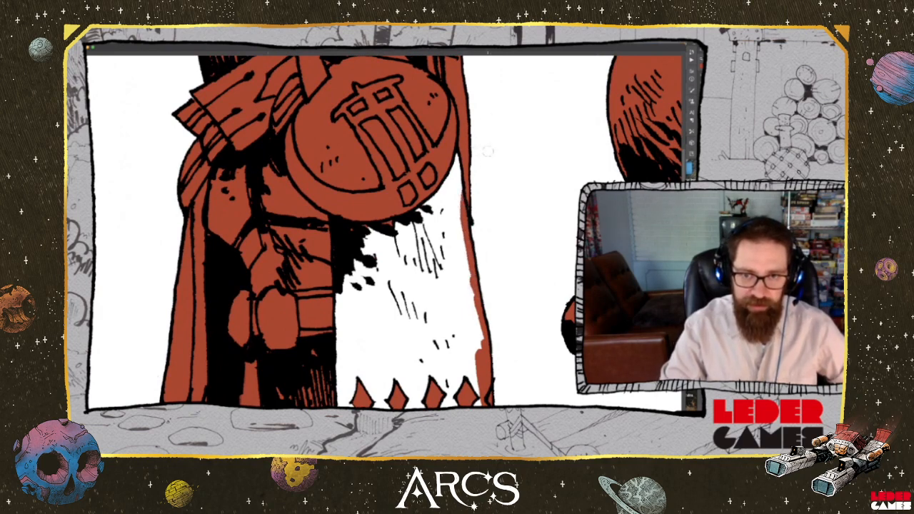
Continue the red border down the cloak's outer edge and along the hem to the black robe, closing the shape
drag(515, 362, 510, 52)
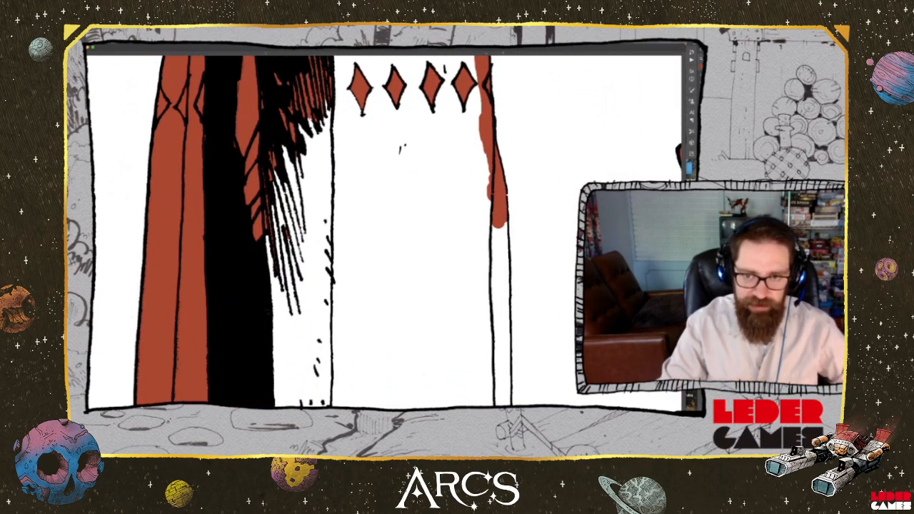
mouse_move(503, 226)
mouse_down()
mouse_move(508, 301)
mouse_move(526, 222)
mouse_up()
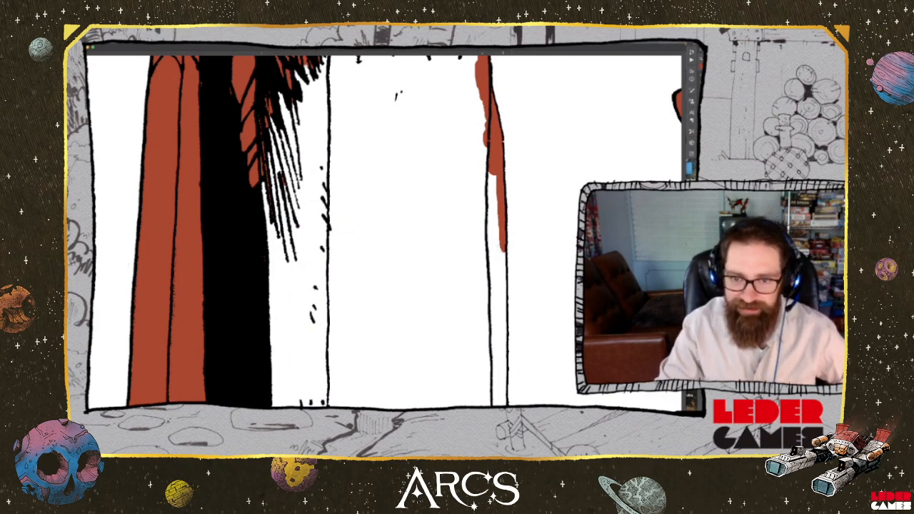
mouse_move(503, 250)
mouse_down()
mouse_move(503, 292)
mouse_move(517, 286)
mouse_move(517, 232)
mouse_move(501, 195)
mouse_move(505, 368)
mouse_move(328, 374)
mouse_up()
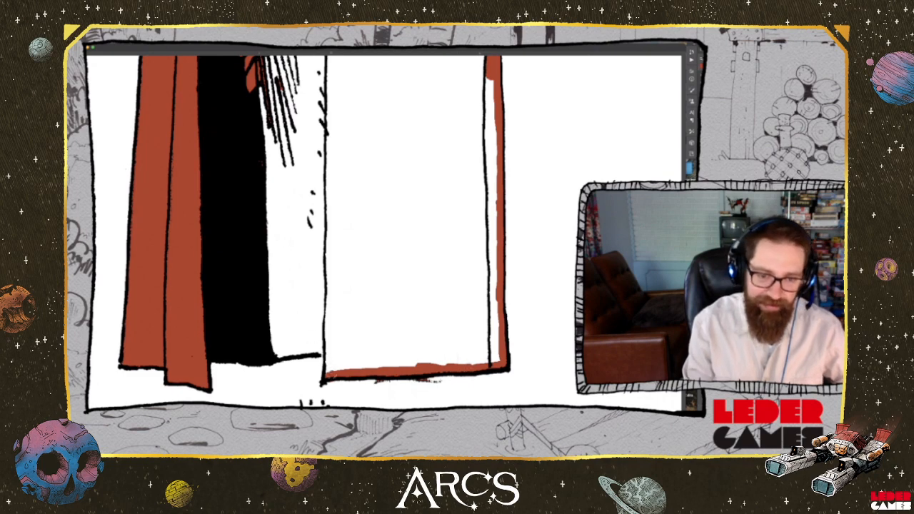
mouse_move(331, 377)
mouse_down()
mouse_move(328, 345)
mouse_move(275, 353)
mouse_up()
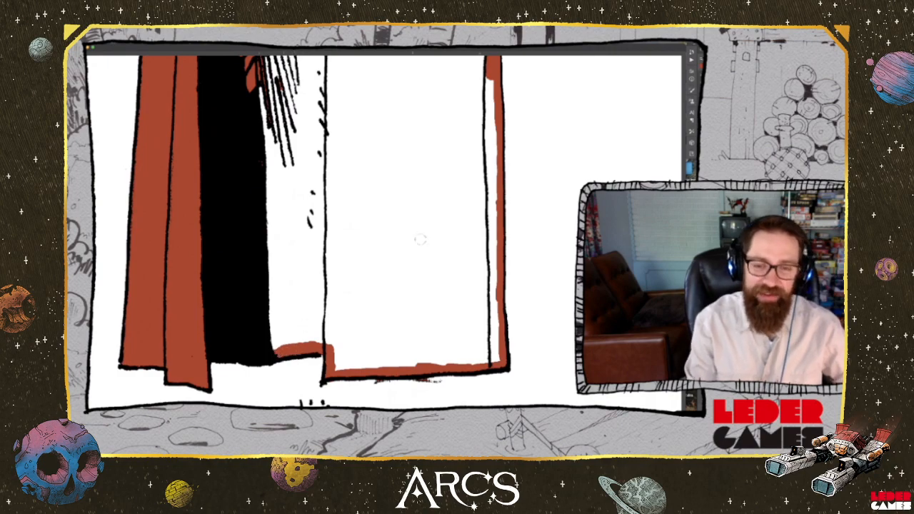
Fill the enclosed cloak panels and the narrow outer fold of the hooded figure with red
drag(432, 227, 436, 281)
drag(437, 171, 464, 400)
drag(405, 303, 391, 290)
click(492, 221)
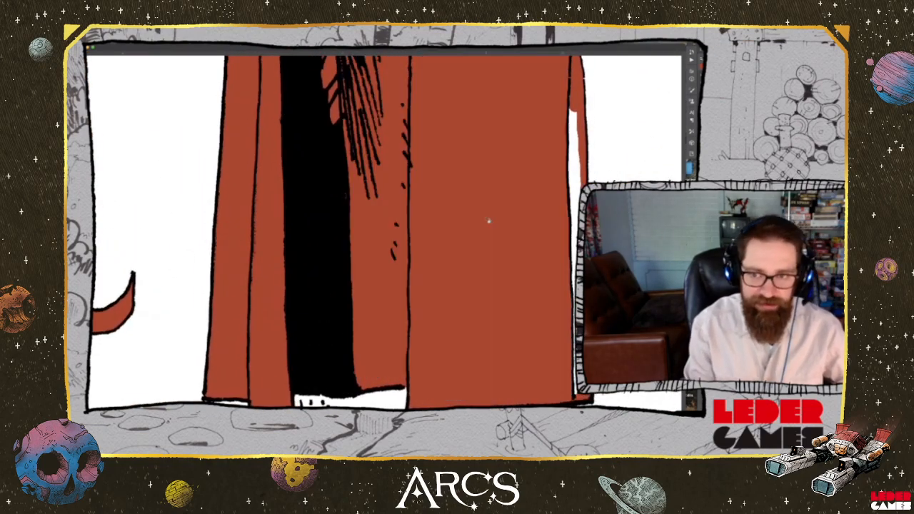
click(576, 201)
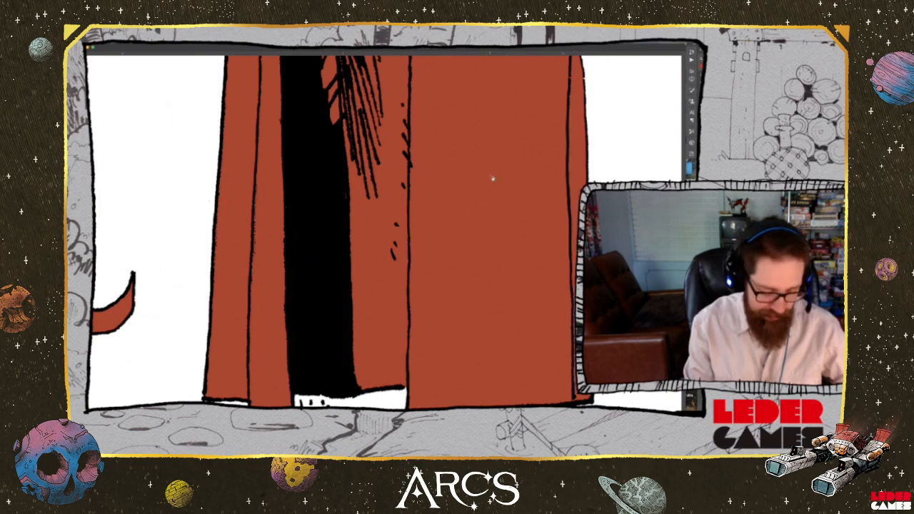
Clear the red fill from the open gap enclosed by the orb-headed figure's bent arm
drag(451, 195, 327, 367)
drag(561, 178, 356, 287)
drag(402, 373, 395, 216)
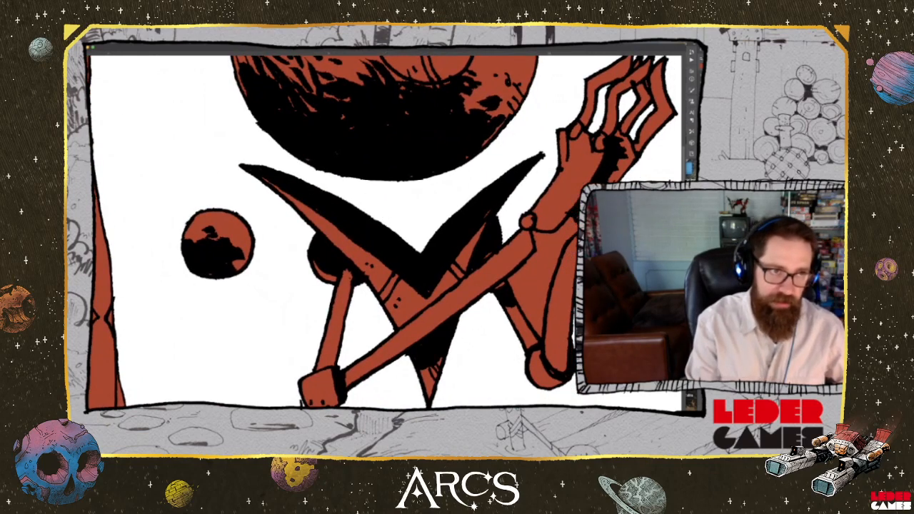
click(543, 285)
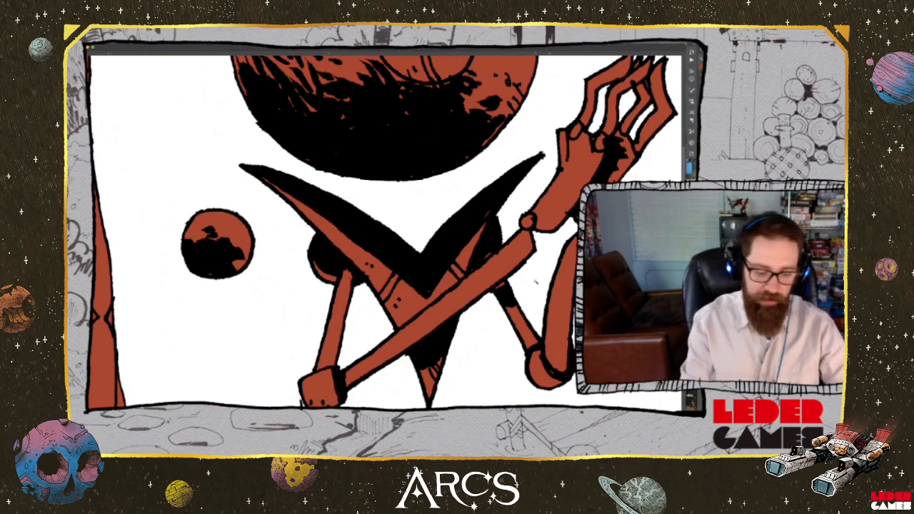
Examine the red fills across the characters for missed or wrongly filled areas
key(super+minus)
key(super+minus)
key(super+minus)
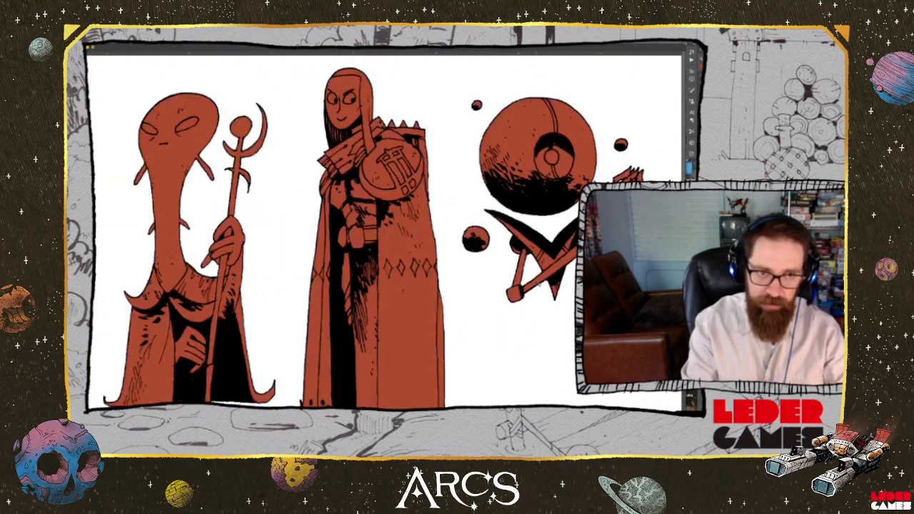
scroll(406, 272, left, 10)
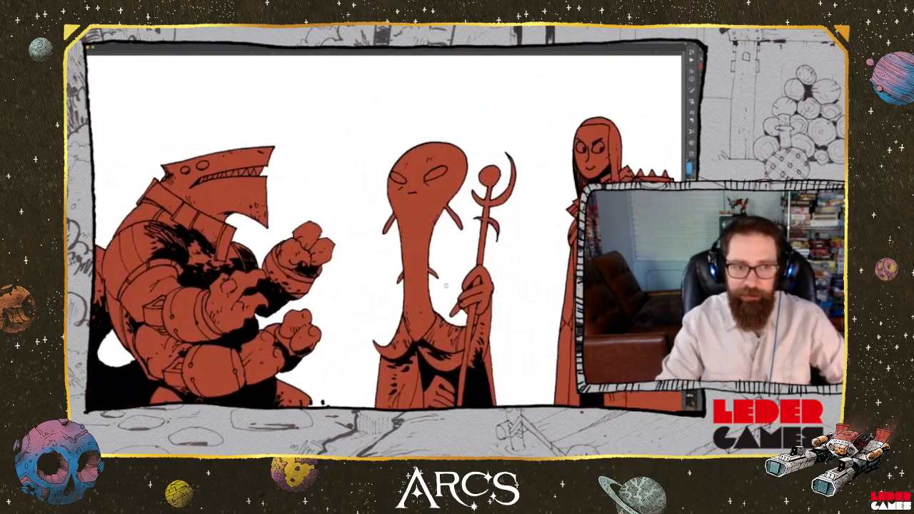
scroll(457, 284, down, 2)
scroll(458, 283, up, 2)
scroll(455, 283, down, 2)
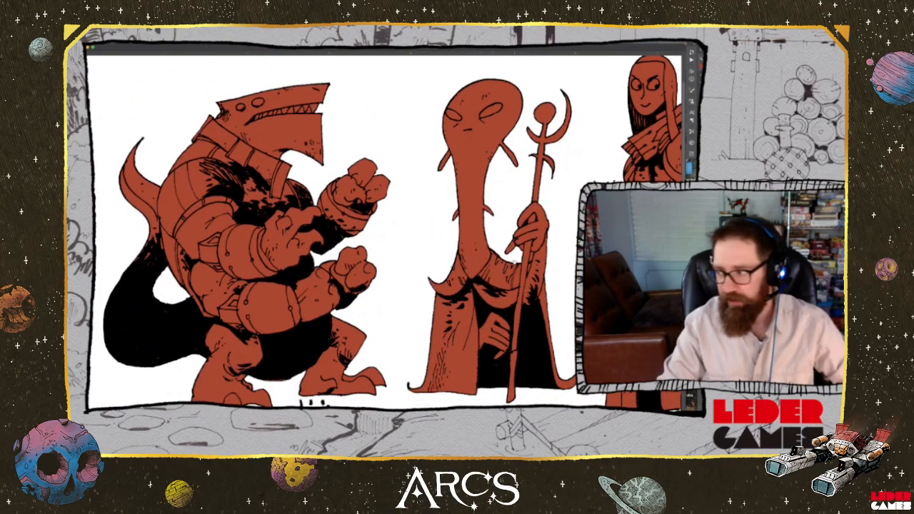
scroll(504, 242, right, 4)
scroll(453, 251, right, 6)
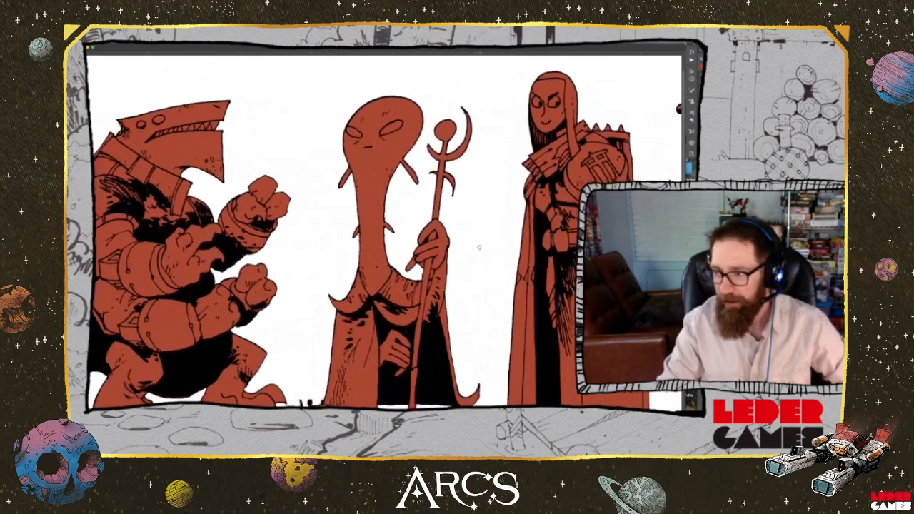
scroll(468, 247, right, 5)
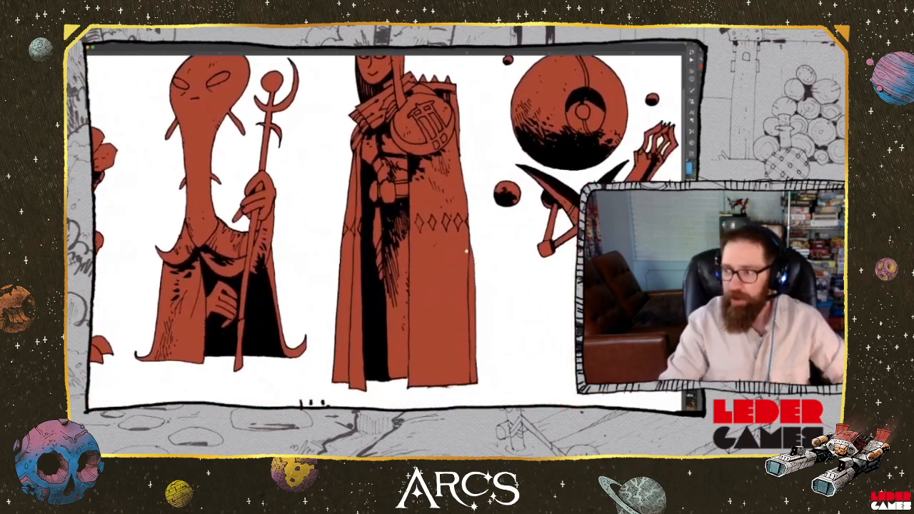
Check the red fills of the shark-headed creature, the long-necked staff bearer and the hooded figure for gaps
scroll(471, 319, up, 4)
drag(472, 319, 498, 247)
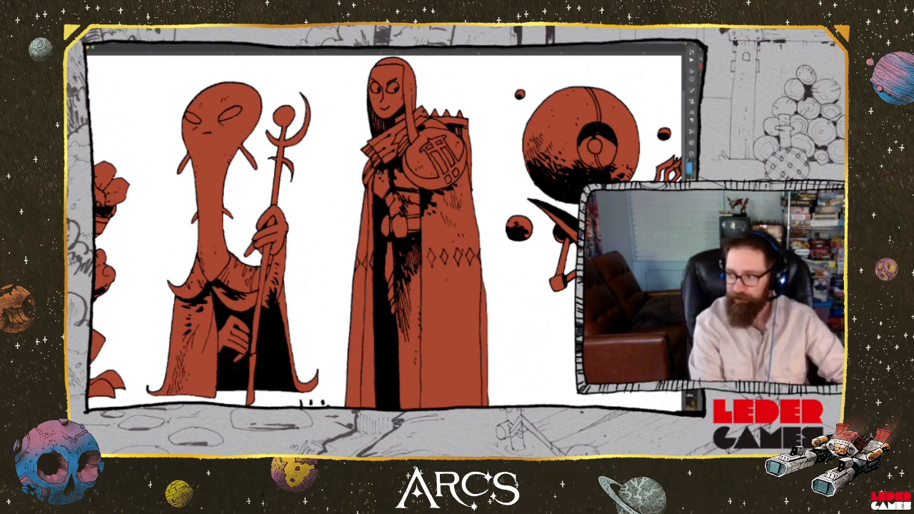
drag(115, 242, 348, 208)
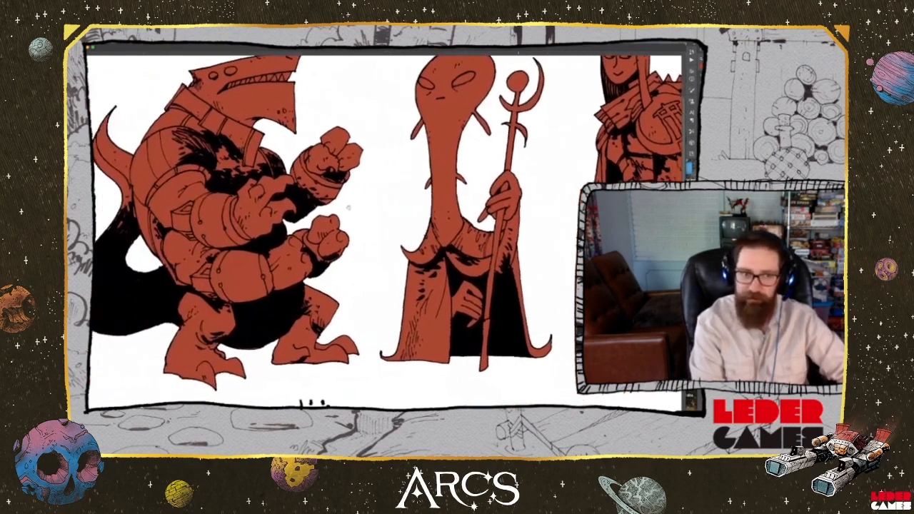
scroll(349, 208, up, 5)
scroll(377, 220, down, 1)
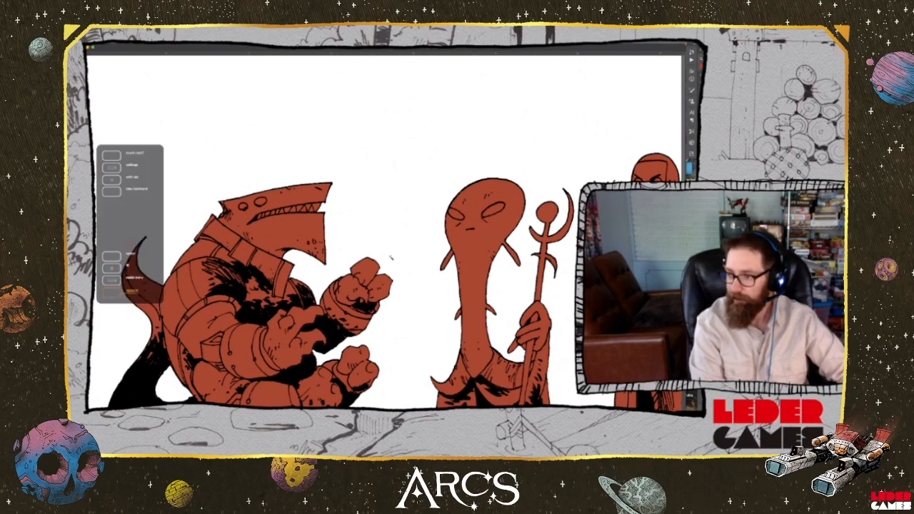
drag(427, 315, 368, 230)
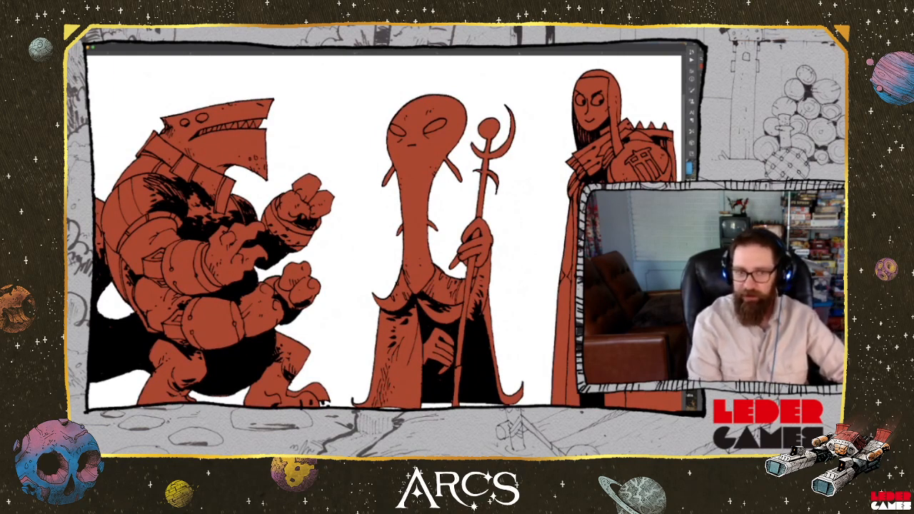
key(super+z)
Recolour the shark-headed creature orange, the long-necked staff bearer pale grey and the hooded figure blue, using the palette swatch colours
drag(228, 110, 285, 214)
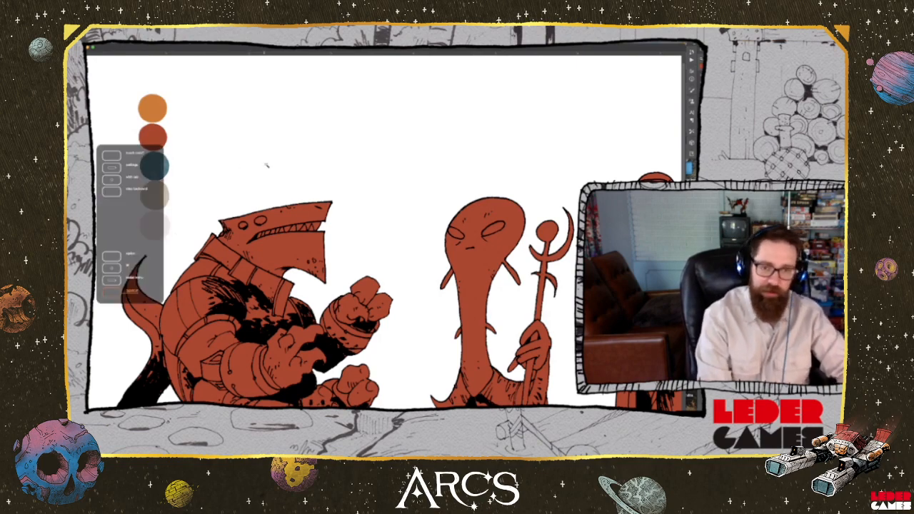
drag(318, 200, 299, 157)
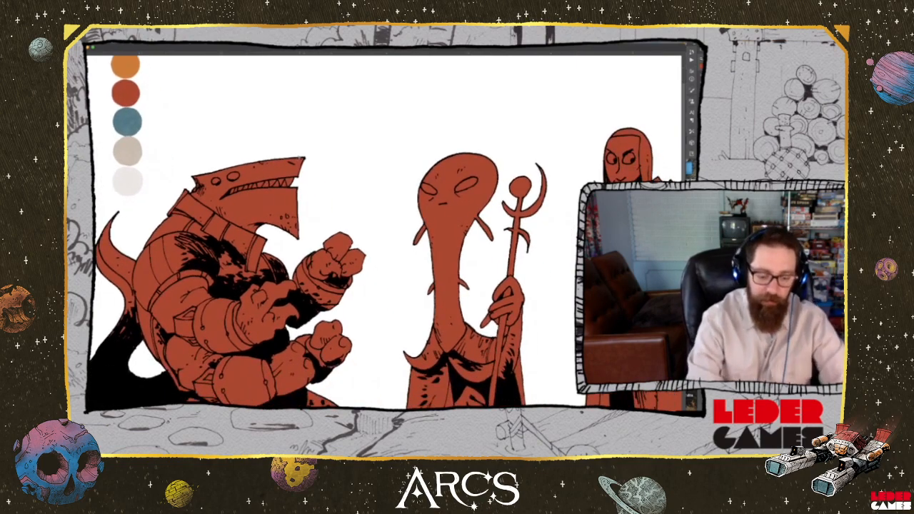
key(super+minus)
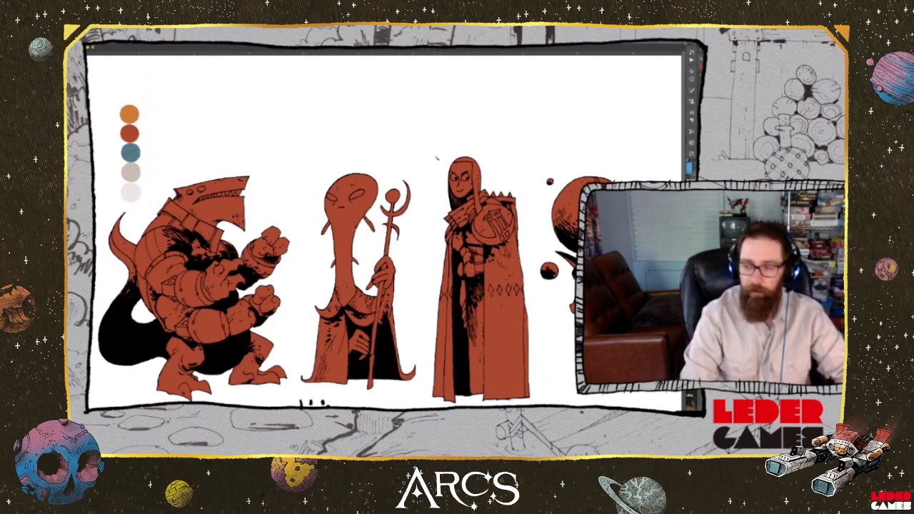
drag(403, 240, 404, 171)
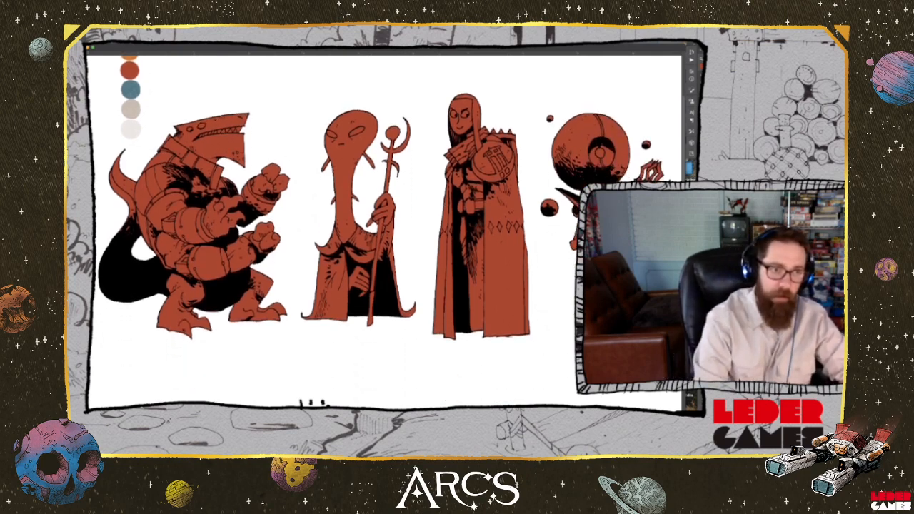
drag(263, 118, 237, 151)
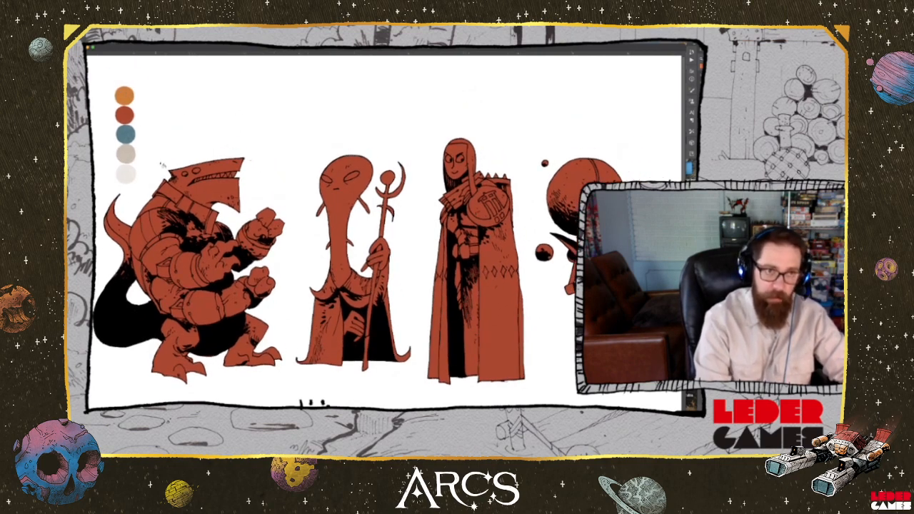
click(218, 194)
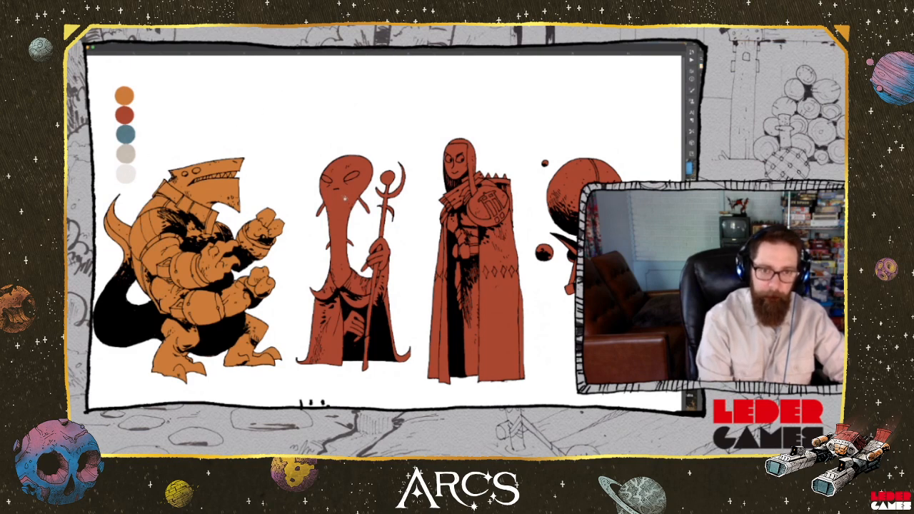
click(346, 200)
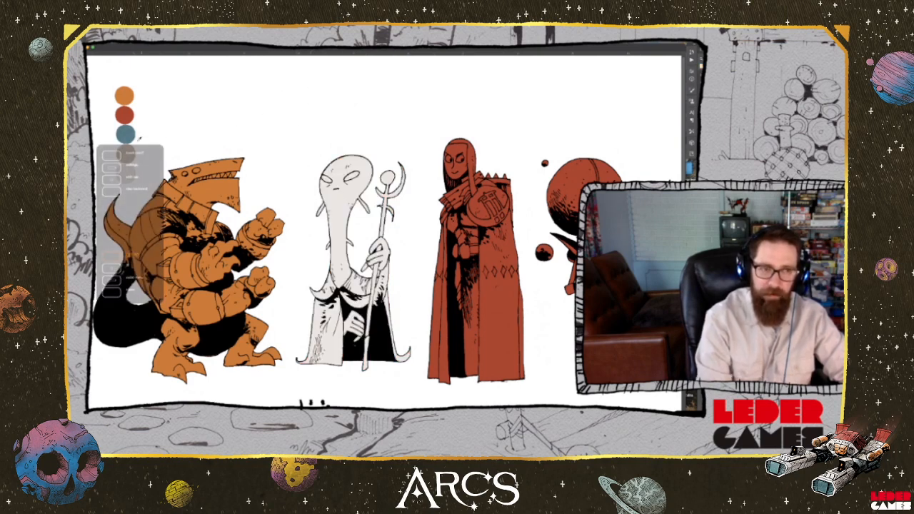
click(460, 202)
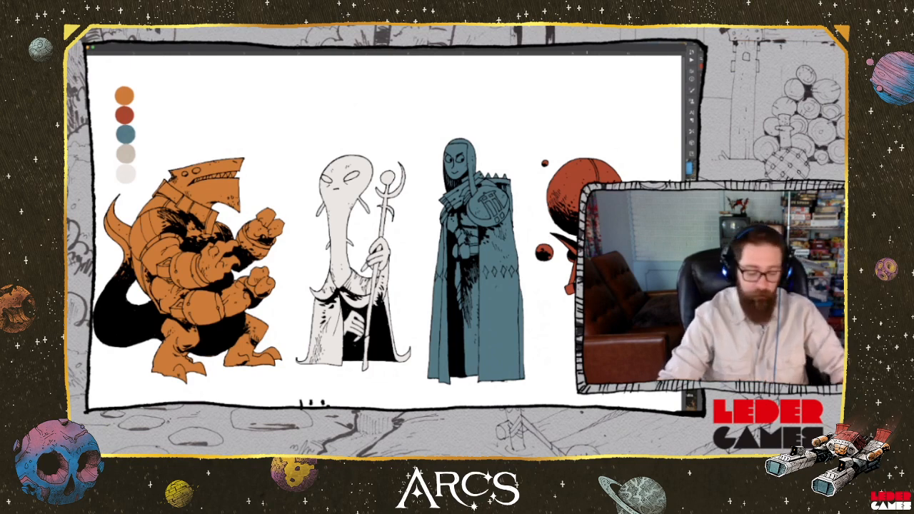
right_click(97, 145)
scroll(386, 232, down, 3)
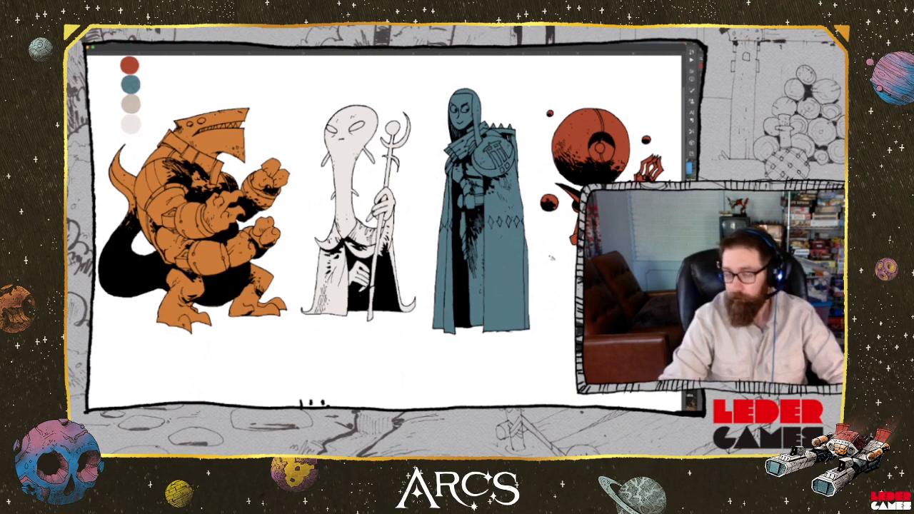
right_click(356, 183)
click(355, 214)
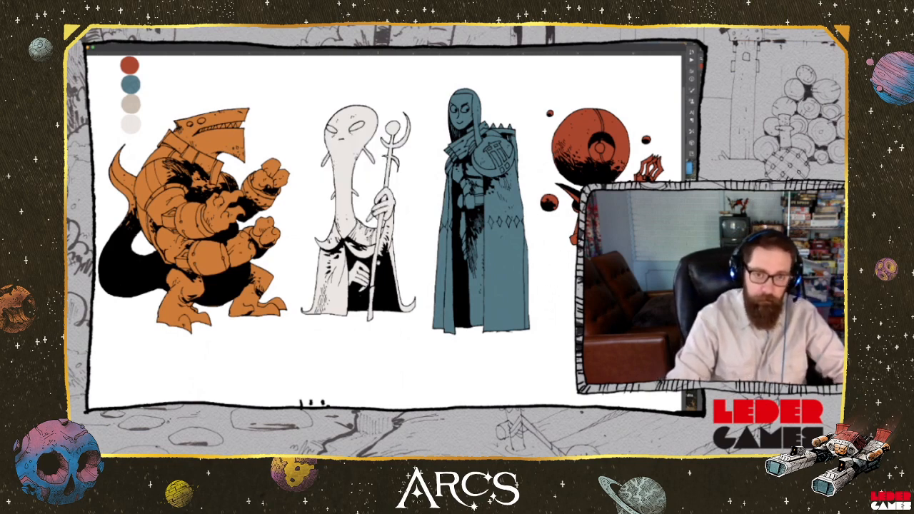
drag(400, 213, 399, 282)
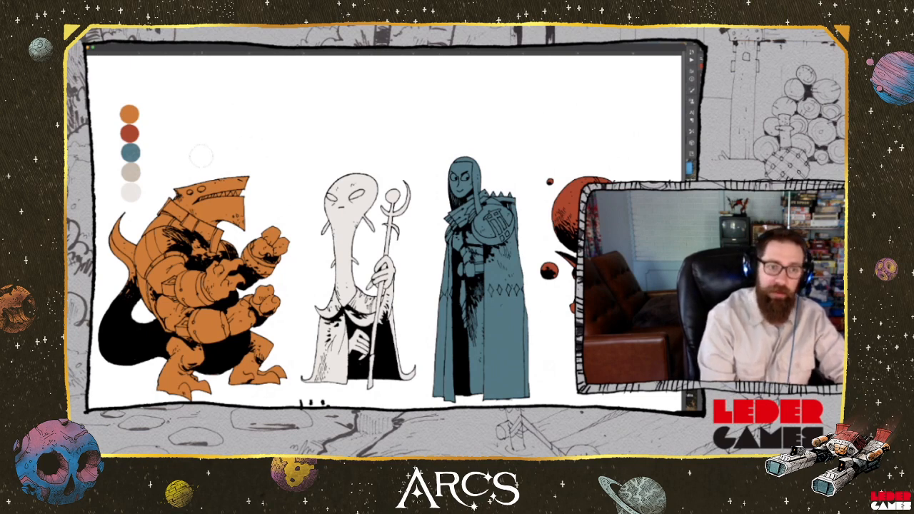
Paint small round colour dots above the characters: orange for the shark-headed creature, red for the orb-headed figure and blue for the hooded figure
drag(198, 150, 197, 152)
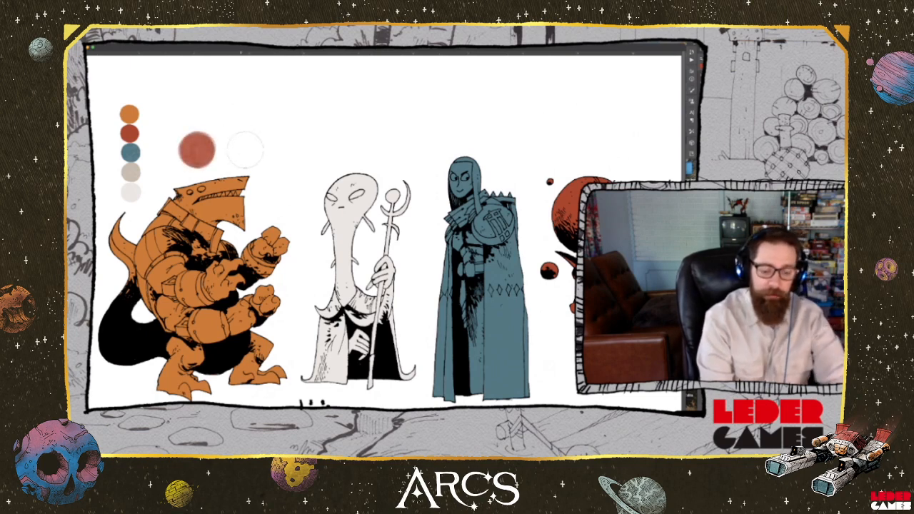
key(ctrl+z)
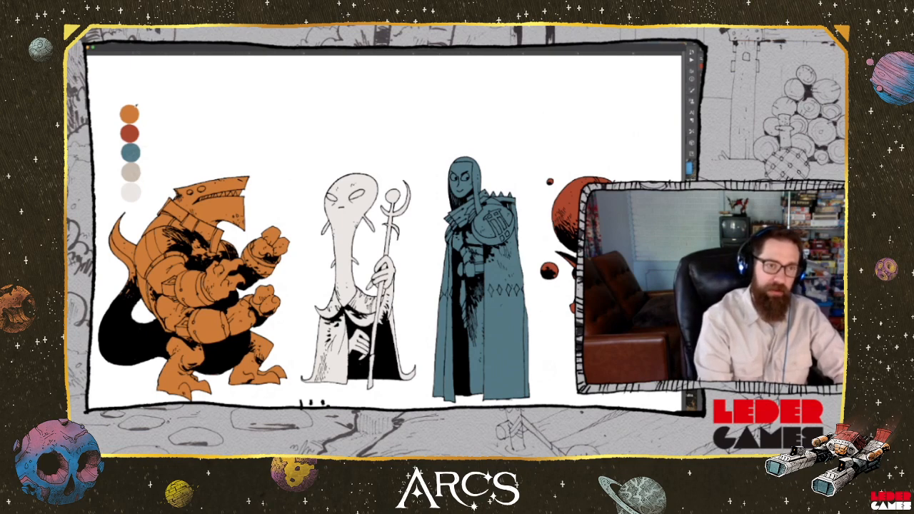
drag(194, 159, 192, 160)
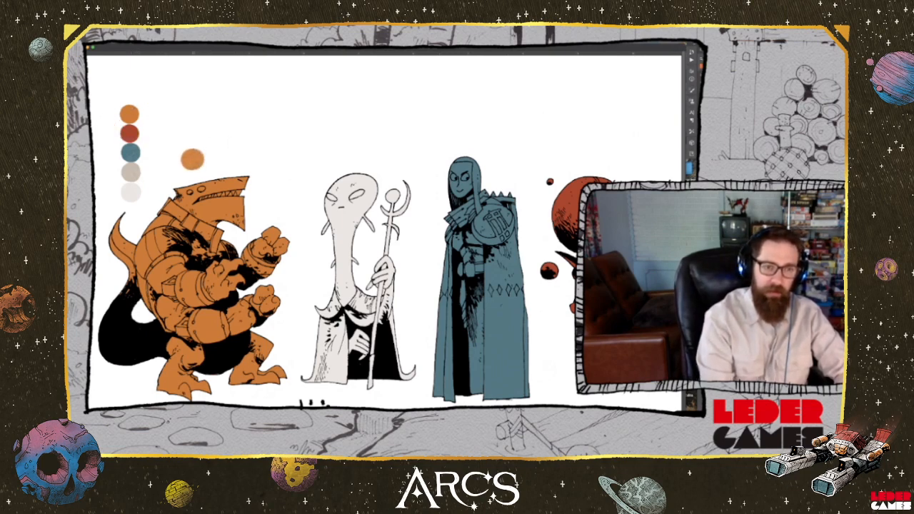
alt+click(130, 134)
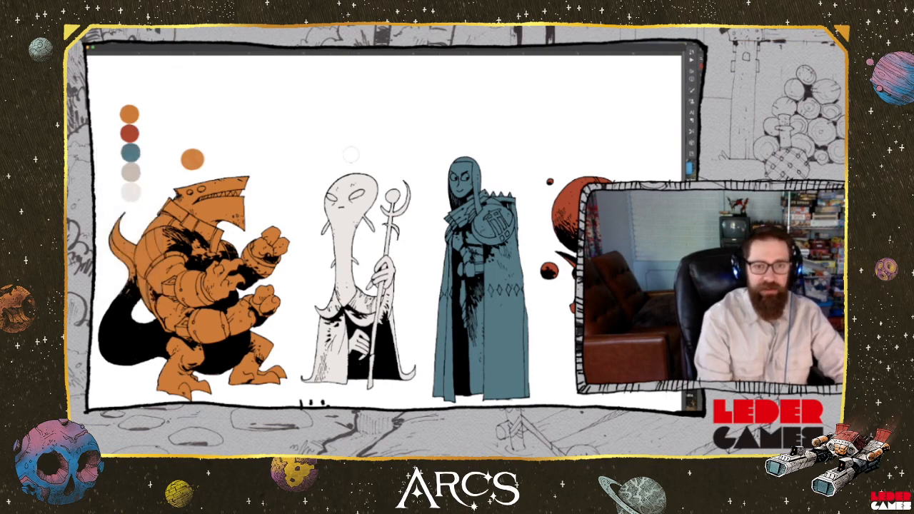
drag(589, 157, 587, 158)
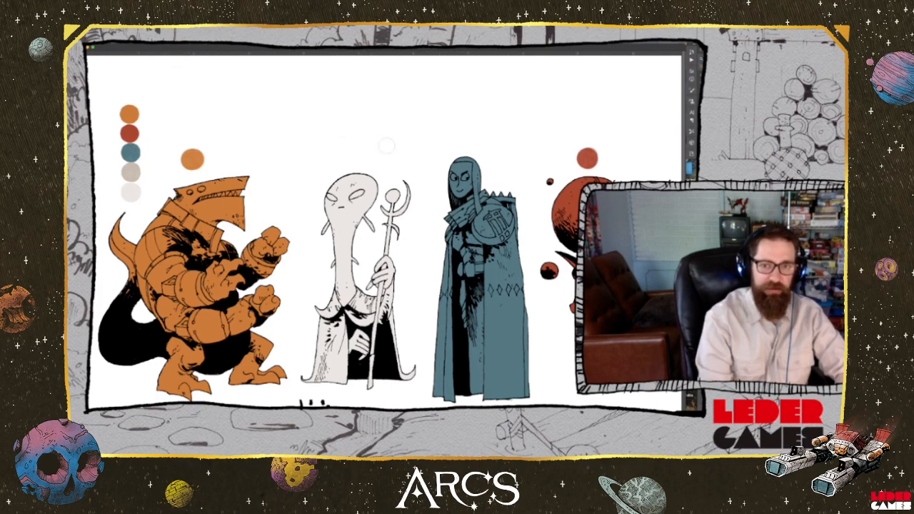
drag(465, 134, 462, 137)
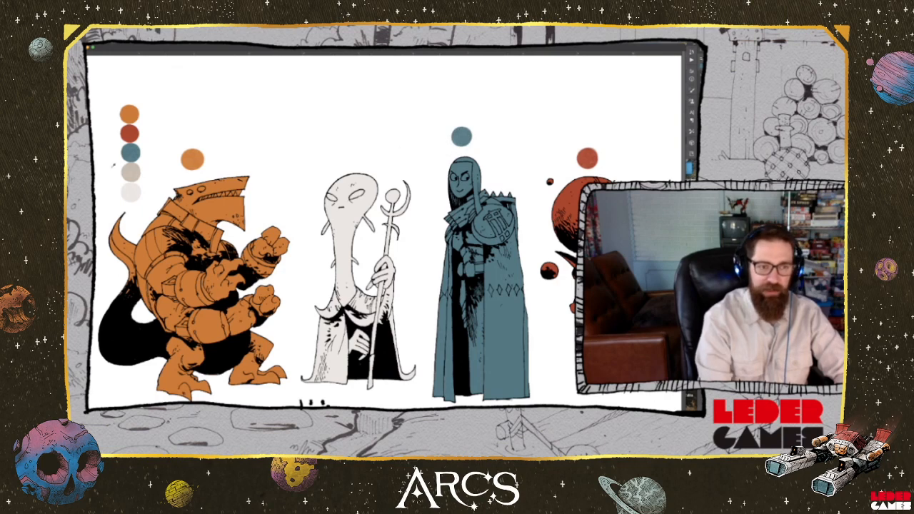
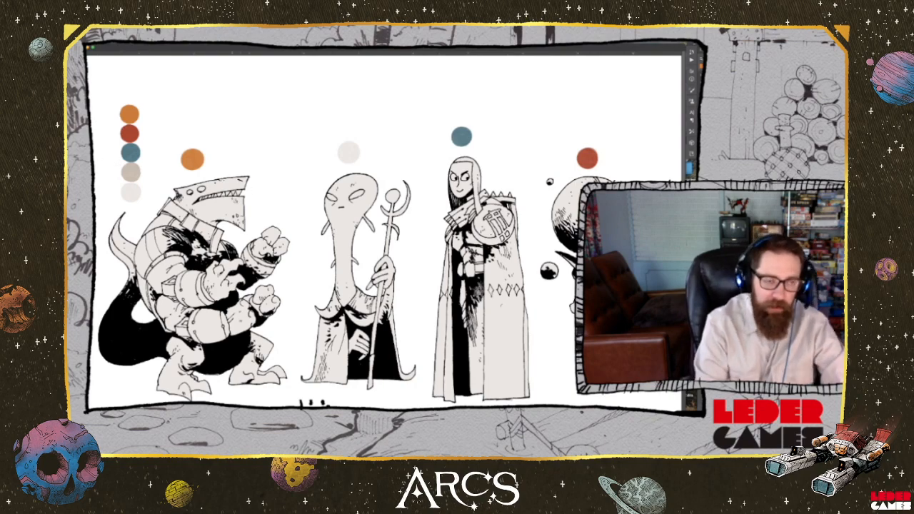
Fill the background behind the characters with the beige colour from the palette swatches
click(130, 166)
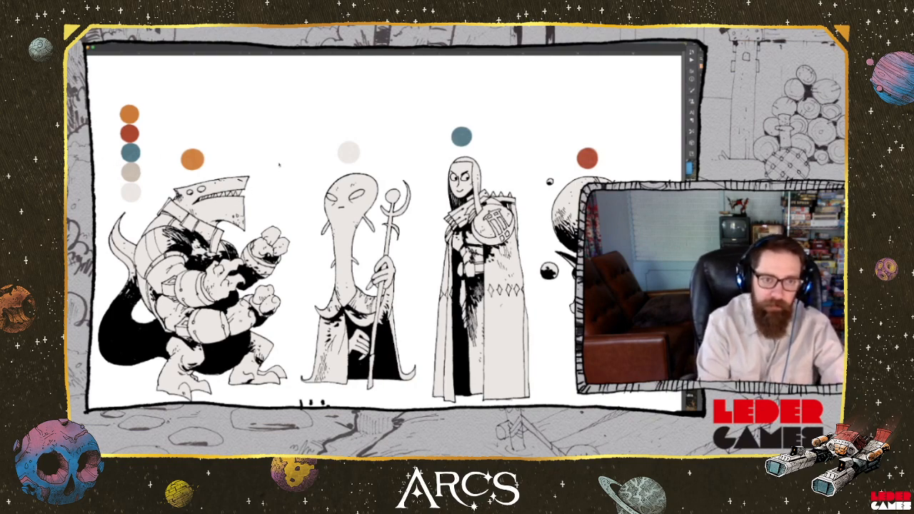
click(273, 158)
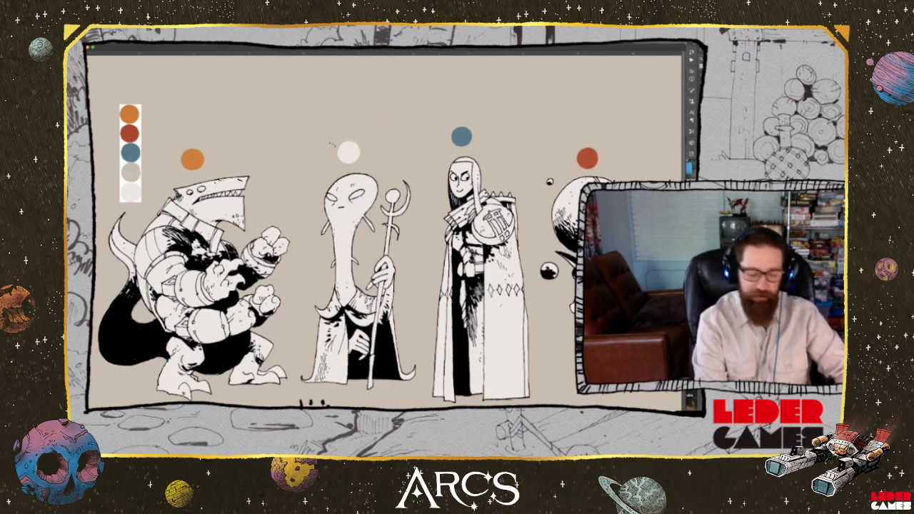
mouse_move(308, 223)
mouse_down()
mouse_move(304, 182)
mouse_move(306, 207)
mouse_up()
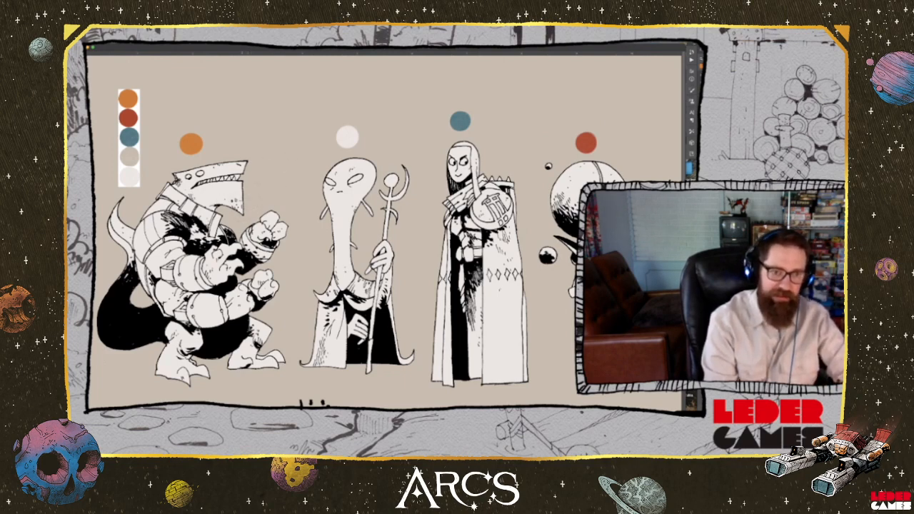
drag(243, 208, 240, 203)
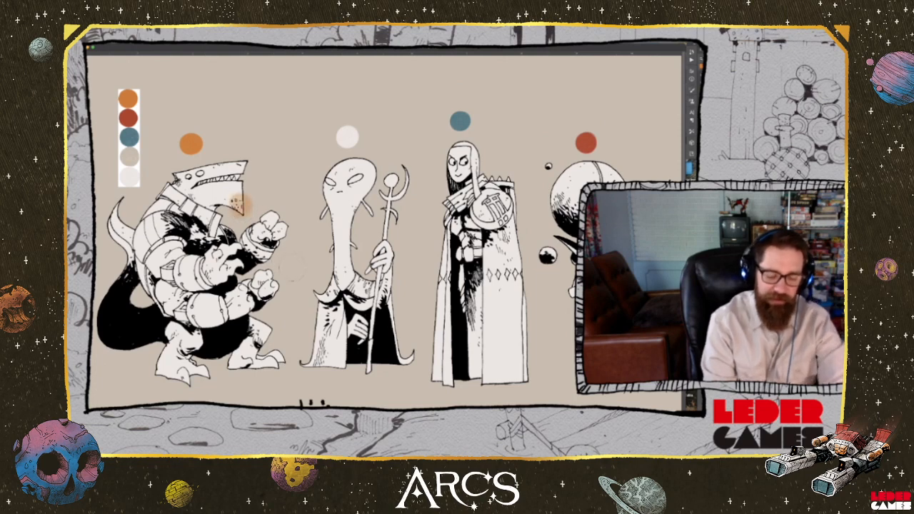
key(ctrl+z)
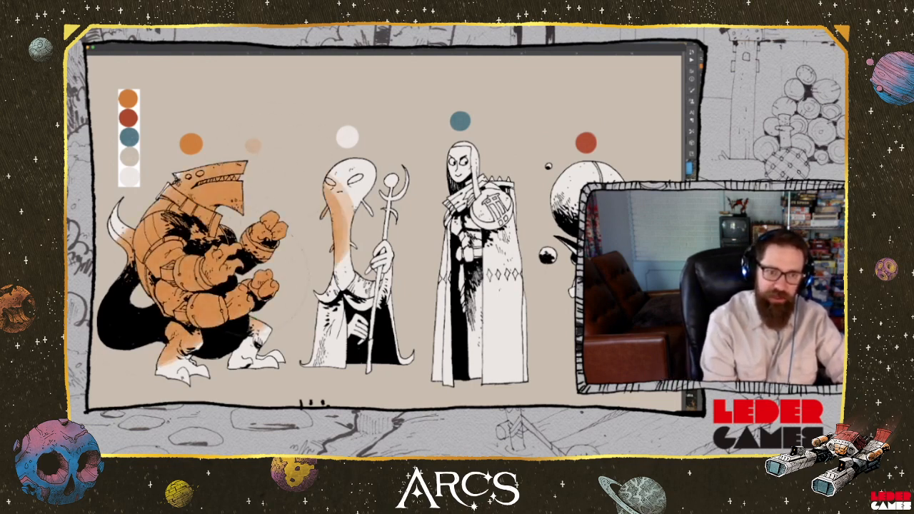
drag(348, 223, 351, 188)
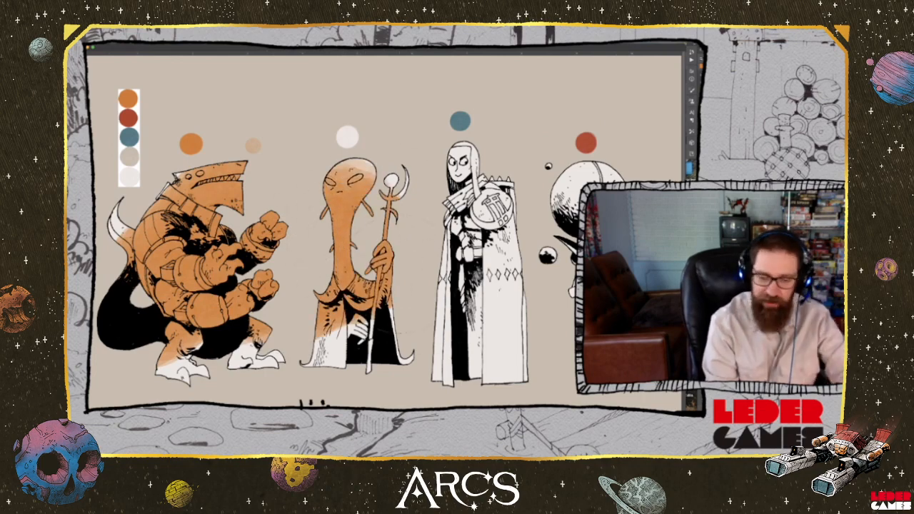
key(ctrl+z)
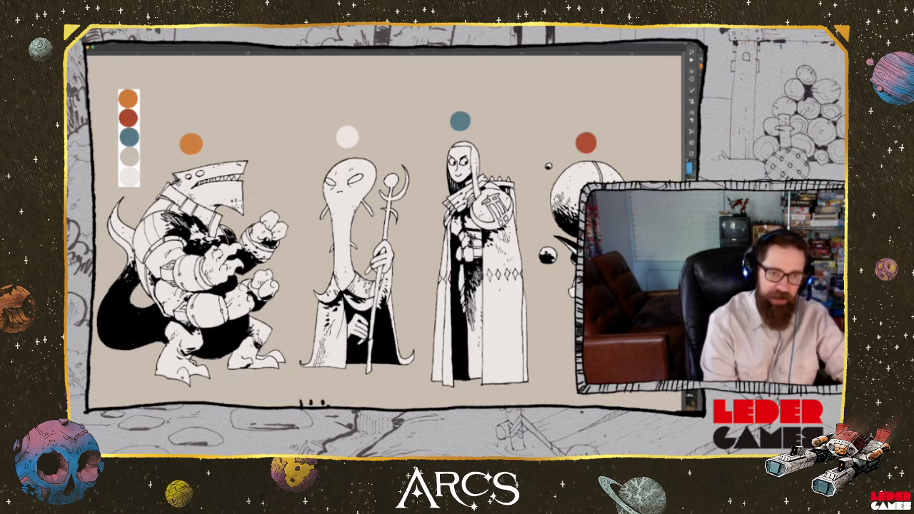
Paint the shark-headed creature's skin orange with a soft brush, covering the head, four hands, legs and tail
mouse_move(237, 207)
mouse_down()
mouse_move(221, 180)
mouse_move(228, 173)
mouse_move(215, 193)
mouse_move(222, 168)
mouse_move(184, 193)
mouse_up()
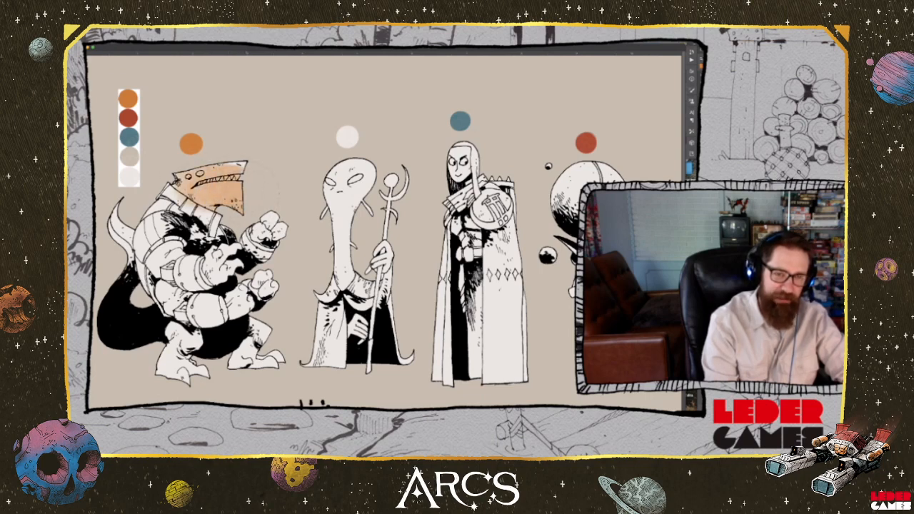
mouse_move(237, 203)
mouse_down()
mouse_move(213, 170)
mouse_move(194, 180)
mouse_up()
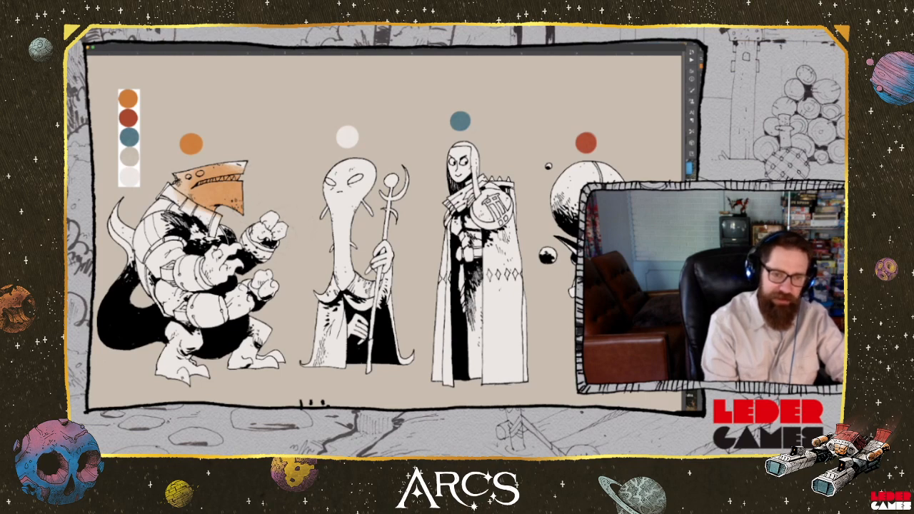
mouse_move(275, 234)
mouse_down()
mouse_move(261, 229)
mouse_move(276, 226)
mouse_up()
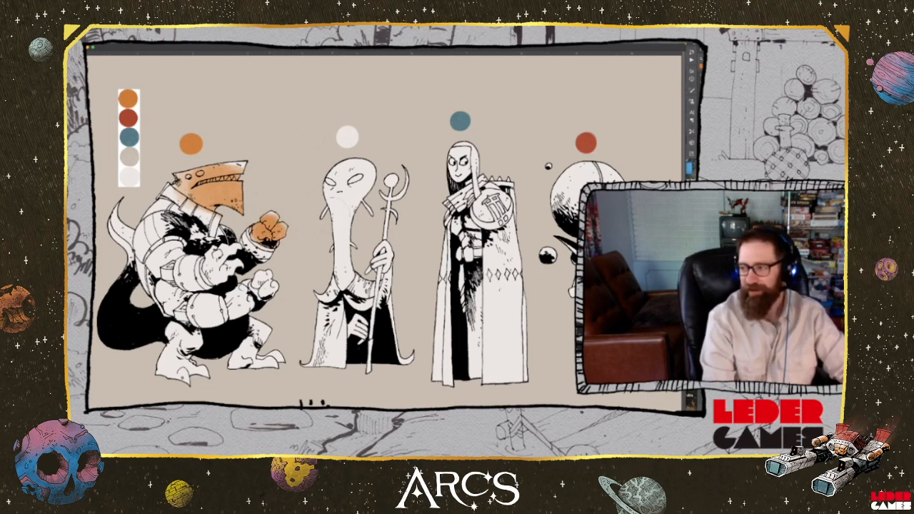
drag(272, 285, 257, 283)
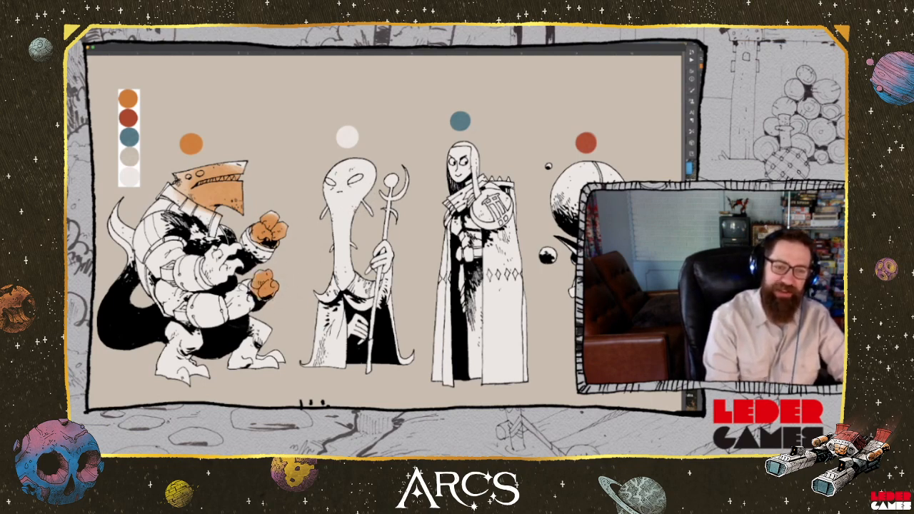
drag(240, 316, 242, 298)
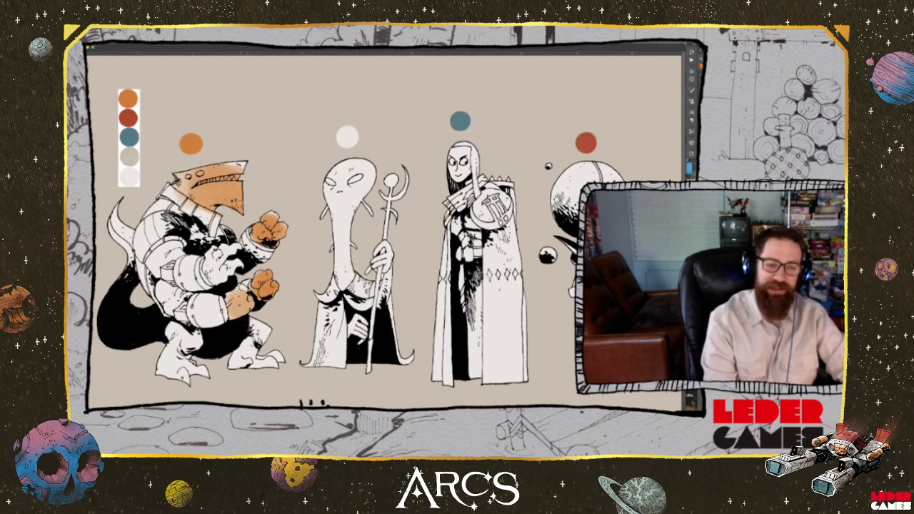
mouse_move(231, 318)
mouse_down()
mouse_move(248, 307)
mouse_move(230, 306)
mouse_move(227, 294)
mouse_move(238, 292)
mouse_up()
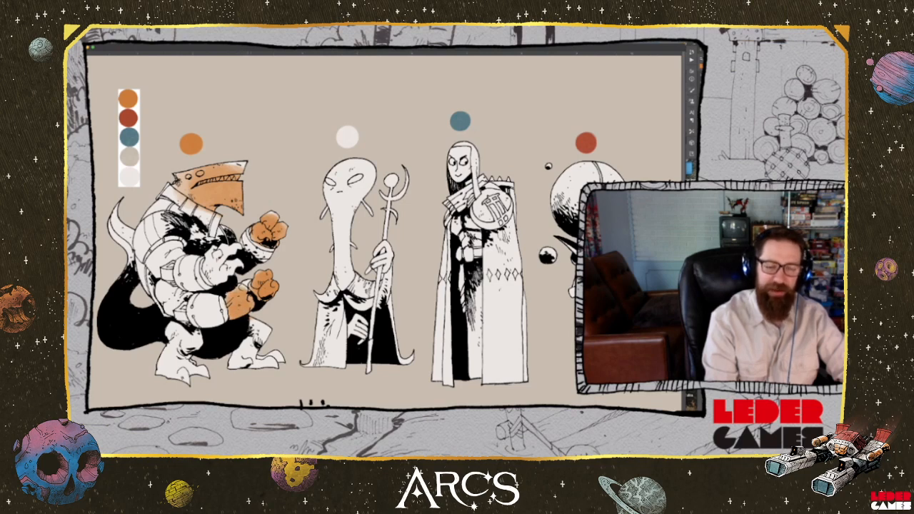
mouse_move(236, 252)
mouse_down()
mouse_move(221, 260)
mouse_move(234, 270)
mouse_move(209, 276)
mouse_move(206, 265)
mouse_move(224, 249)
mouse_move(209, 260)
mouse_move(225, 278)
mouse_move(237, 265)
mouse_up()
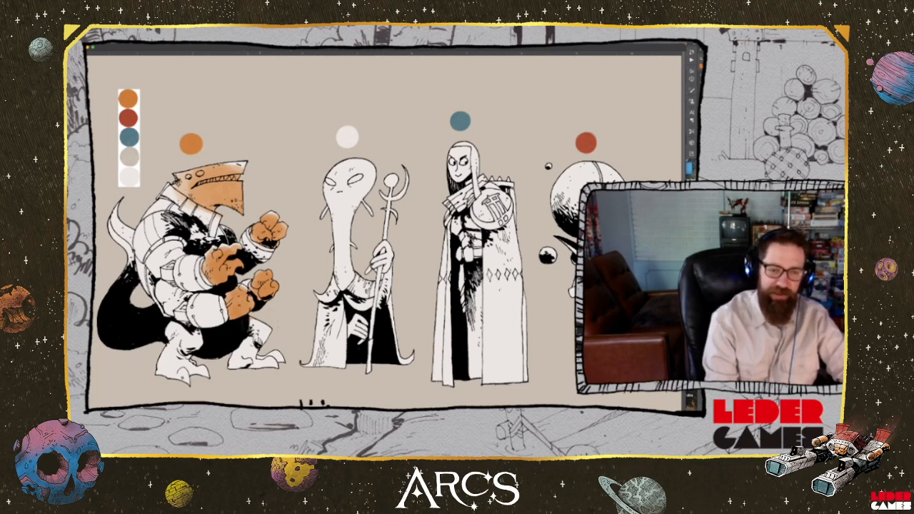
mouse_move(258, 323)
mouse_down()
mouse_move(267, 328)
mouse_move(247, 357)
mouse_move(279, 360)
mouse_move(189, 374)
mouse_move(170, 367)
mouse_move(172, 358)
mouse_move(199, 339)
mouse_move(169, 332)
mouse_move(188, 333)
mouse_move(170, 328)
mouse_move(178, 326)
mouse_up()
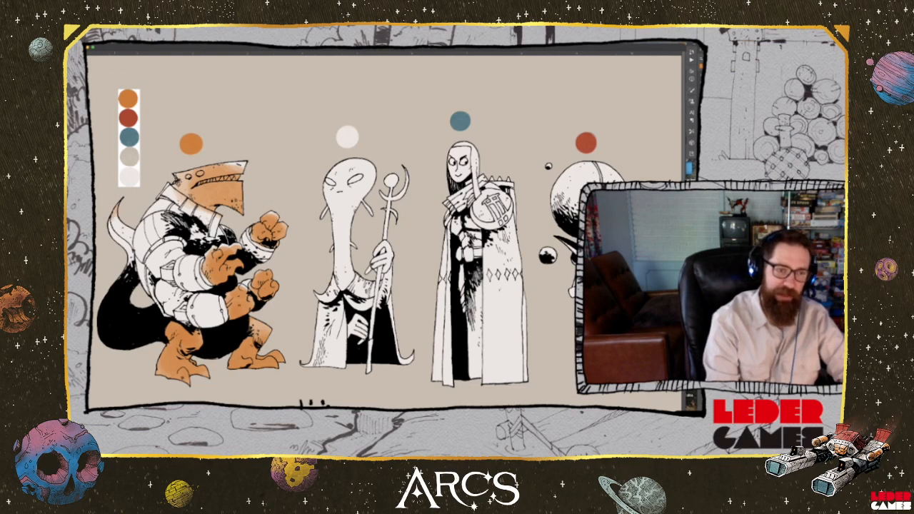
drag(113, 214, 131, 263)
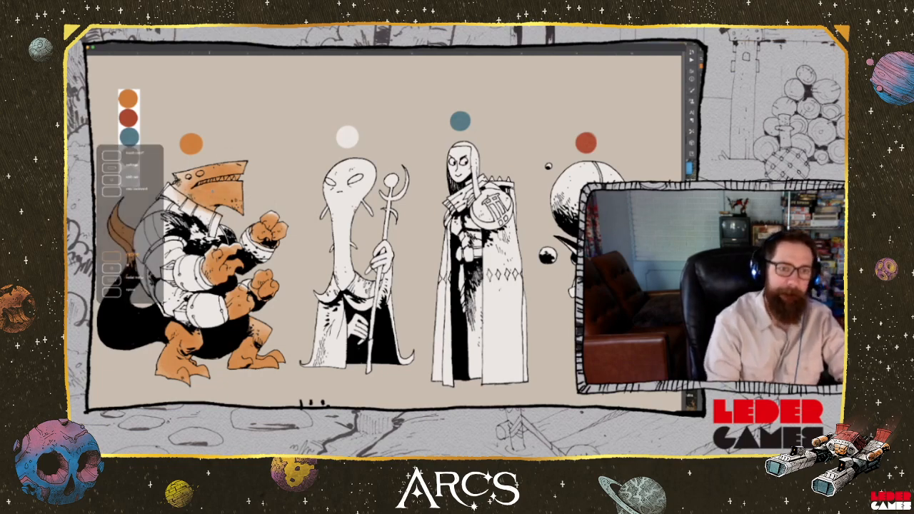
Paint the shark-headed creature's eyes and teeth pale grey to clear the orange from them
scroll(215, 184, up, 2)
scroll(216, 182, up, 3)
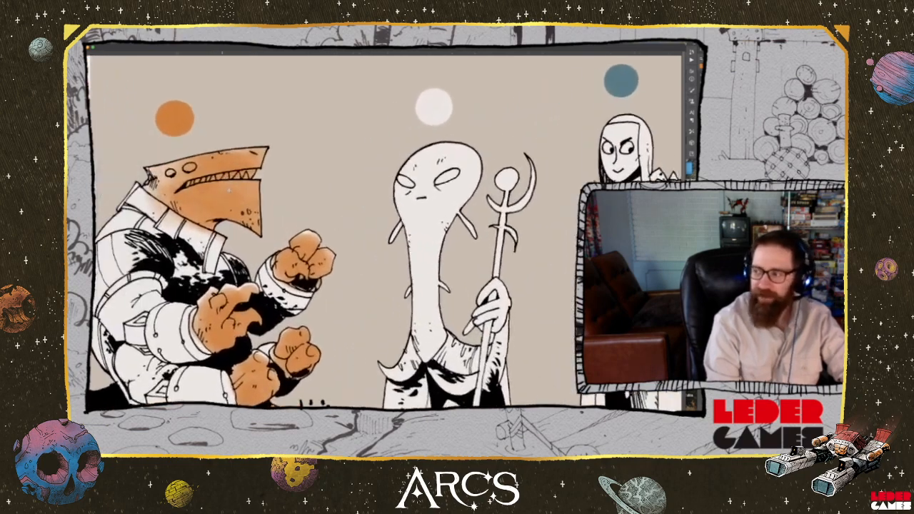
drag(189, 189, 294, 234)
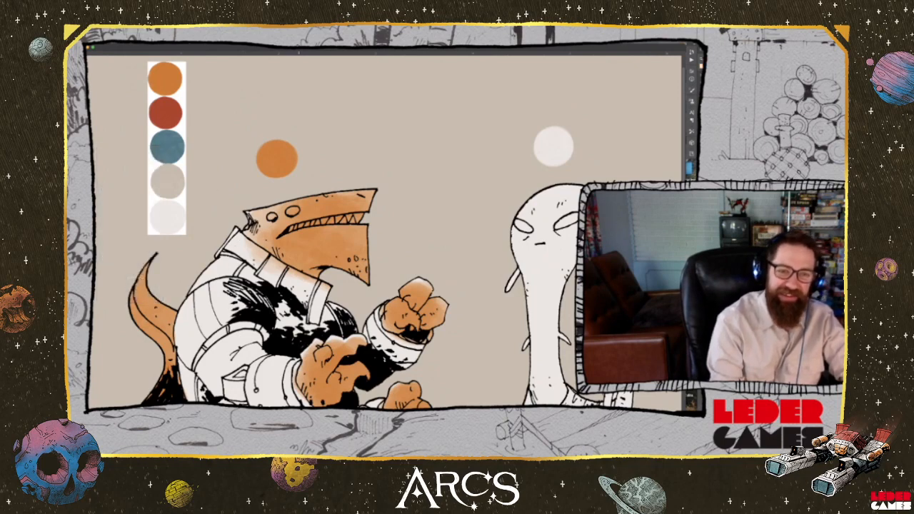
drag(294, 210, 289, 213)
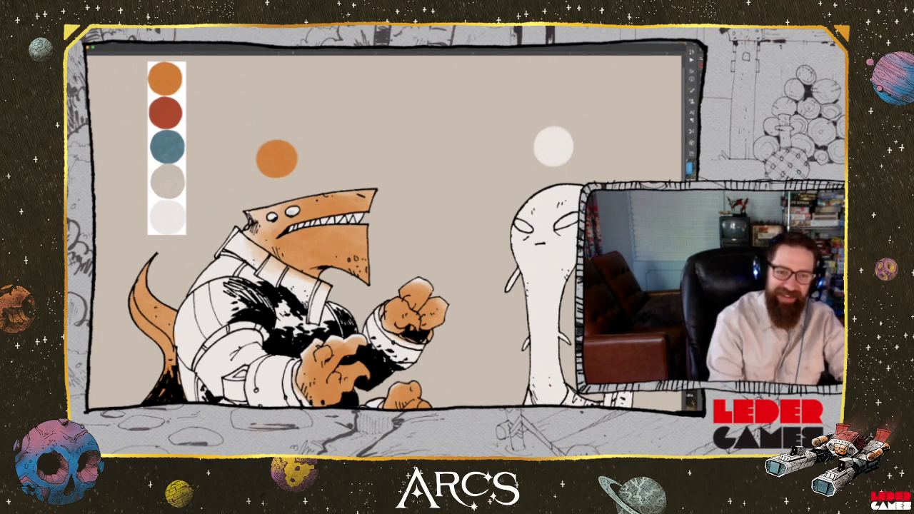
Colour the shark-headed creature's eyes red and its teeth blue, using the palette colours
drag(290, 212, 275, 216)
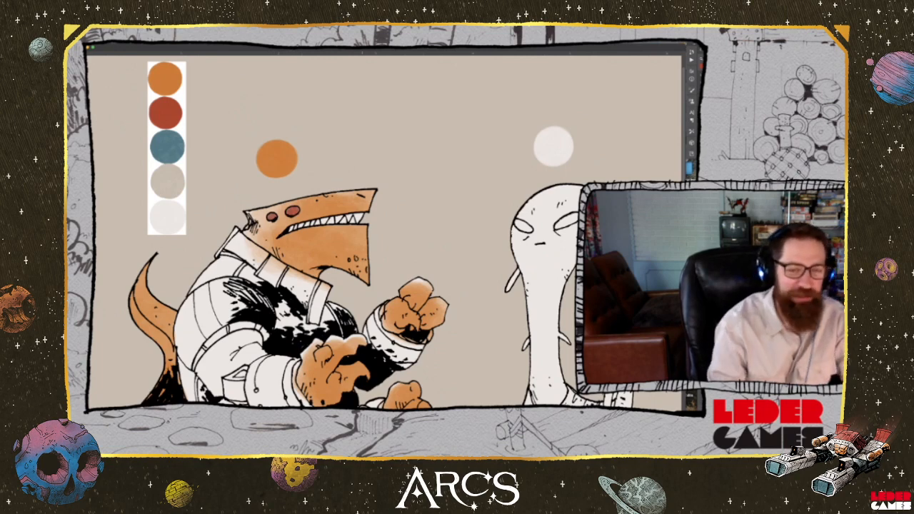
key(alt)
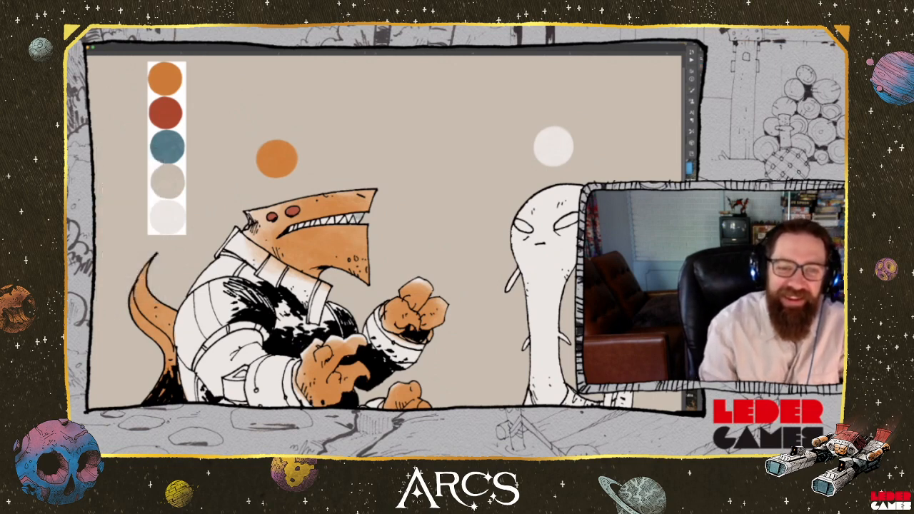
drag(359, 219, 290, 230)
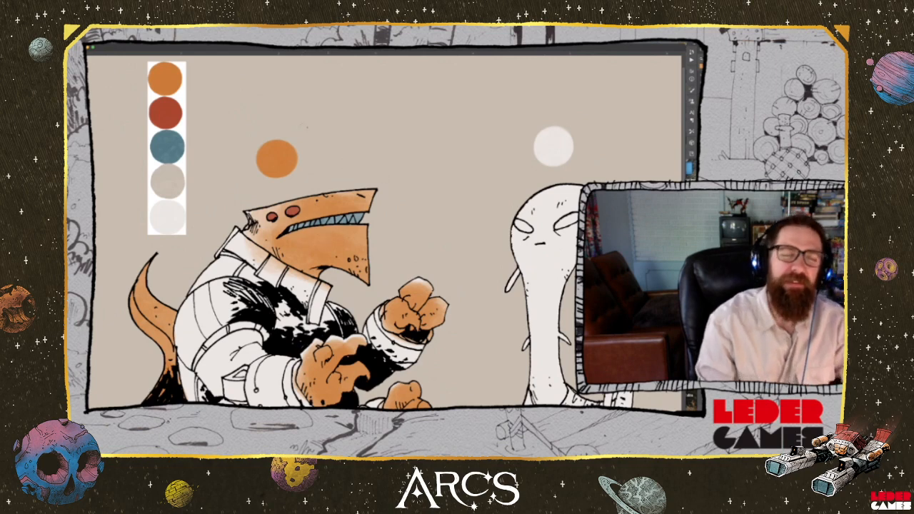
key(alt)
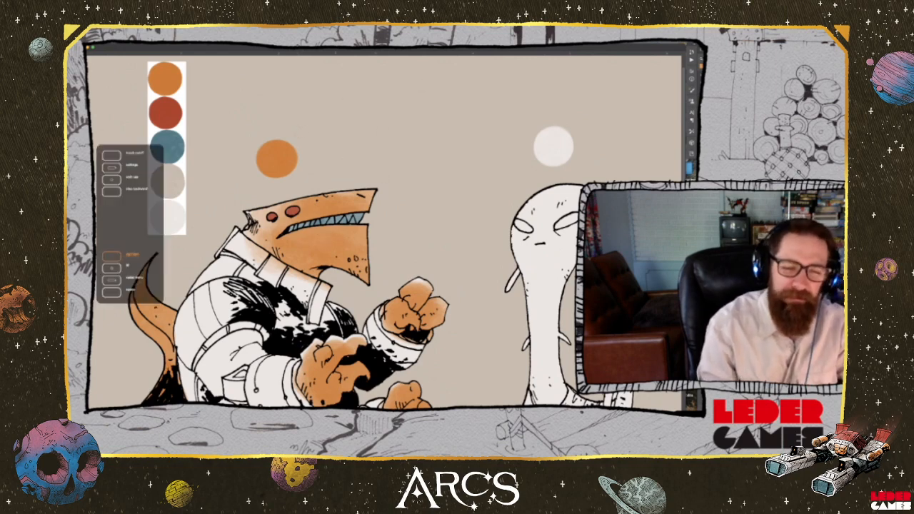
Examine the shark-headed creature's colouring from head to feet against the palette swatches
scroll(386, 232, down, 4)
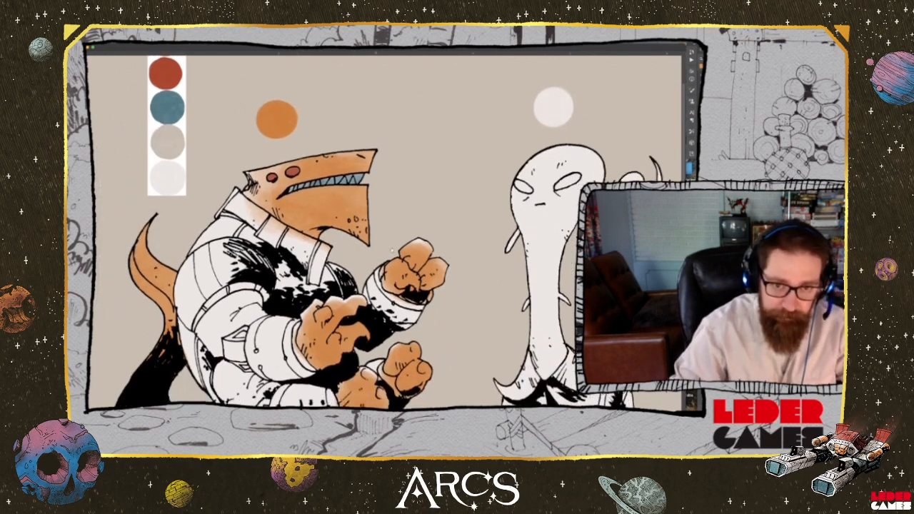
scroll(386, 232, up, 2)
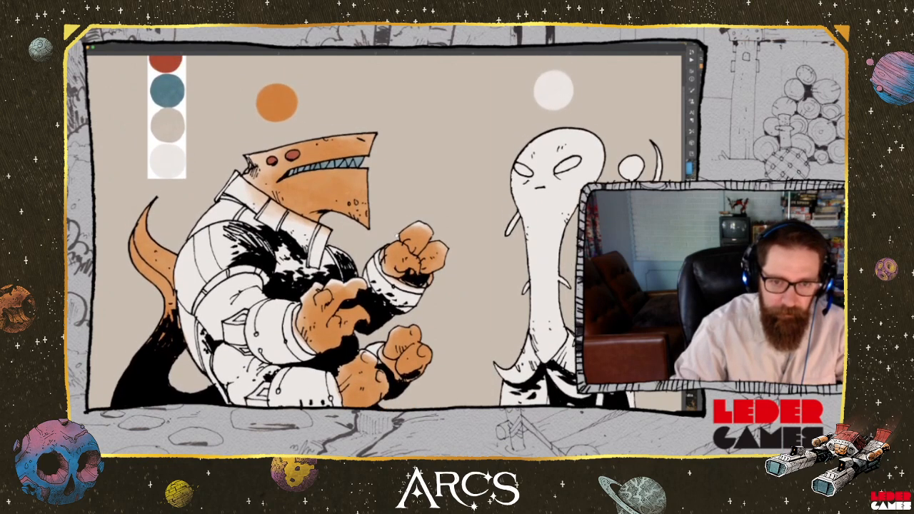
scroll(386, 232, up, 2)
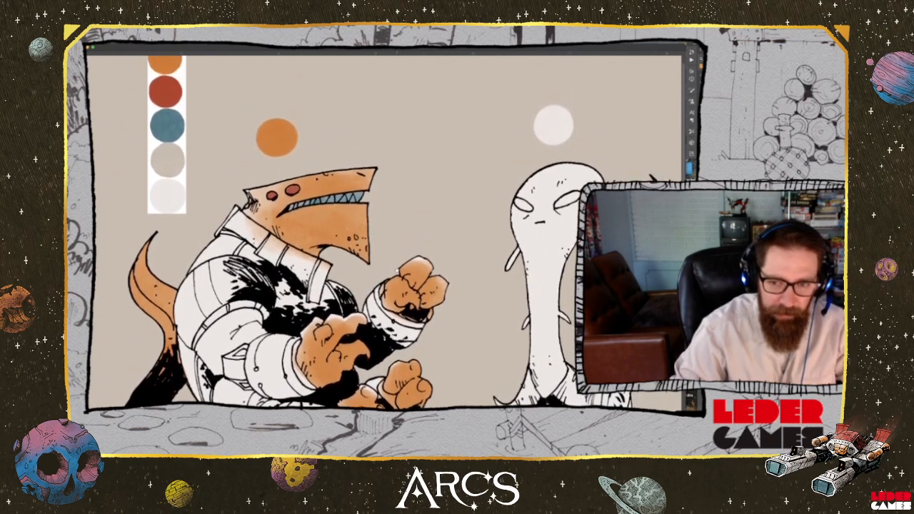
scroll(385, 232, down, 1)
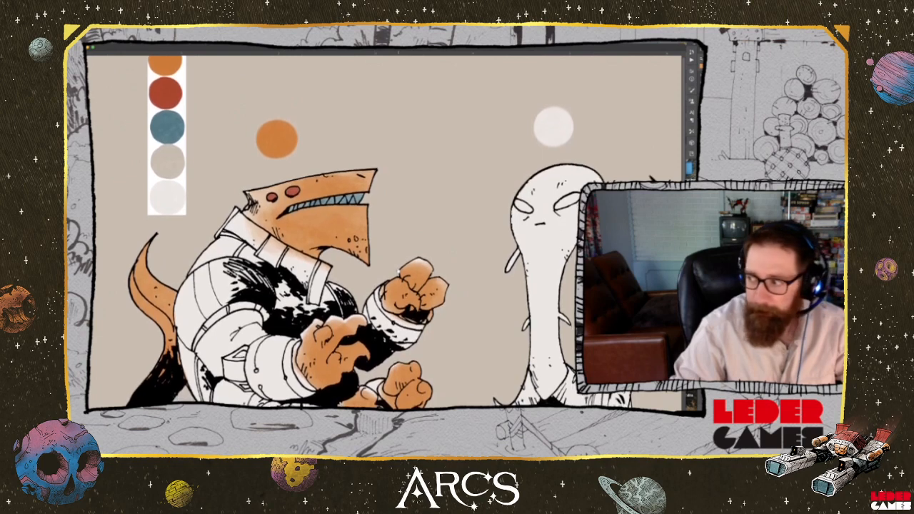
scroll(386, 232, down, 2)
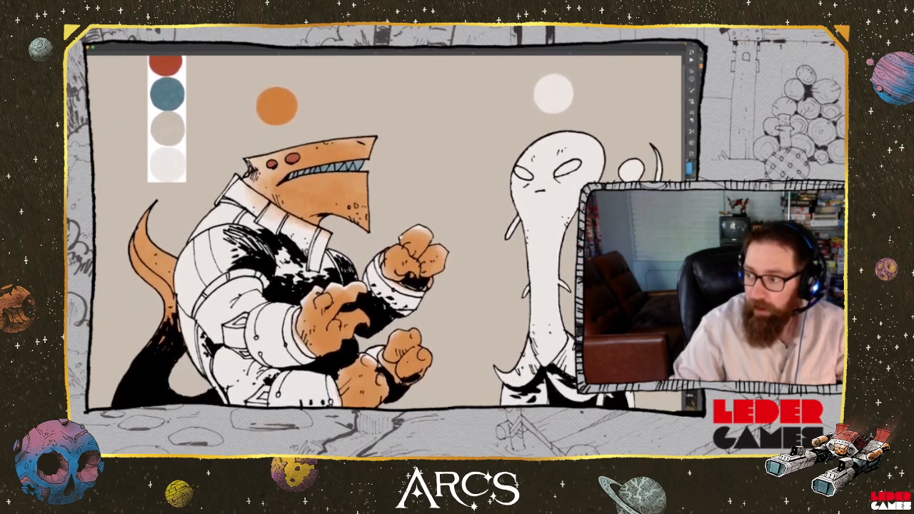
scroll(386, 232, up, 1)
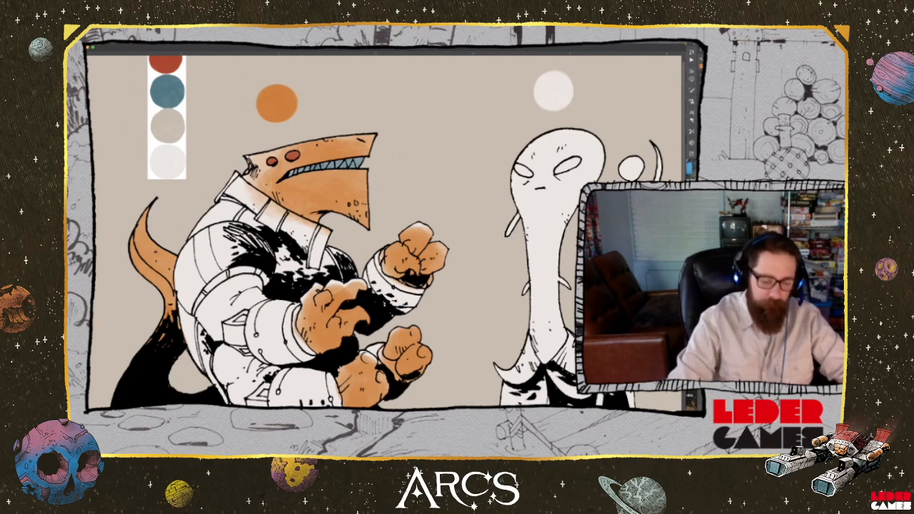
scroll(402, 256, up, 3)
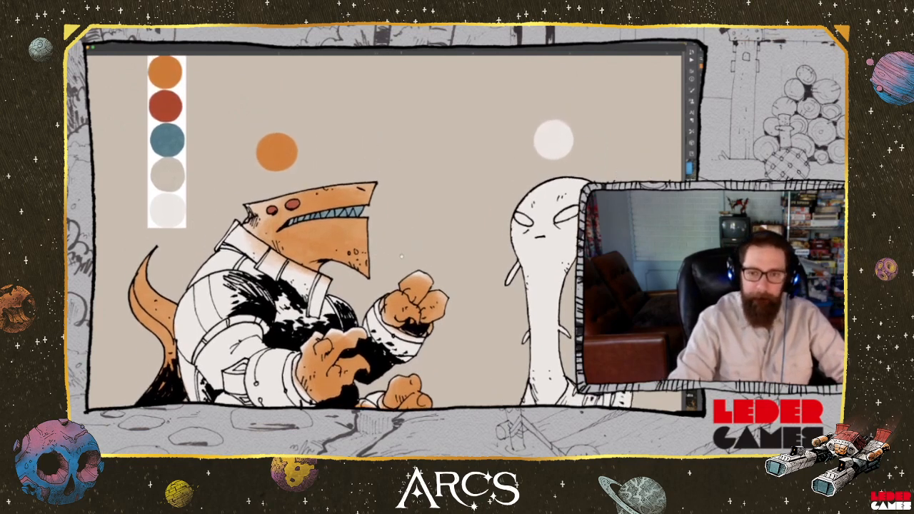
drag(402, 256, 403, 269)
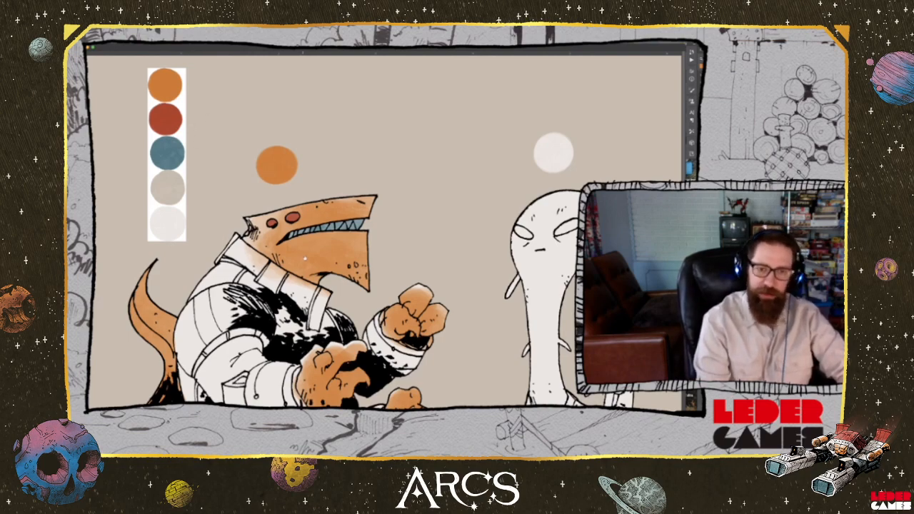
scroll(386, 229, down, 5)
scroll(349, 230, down, 2)
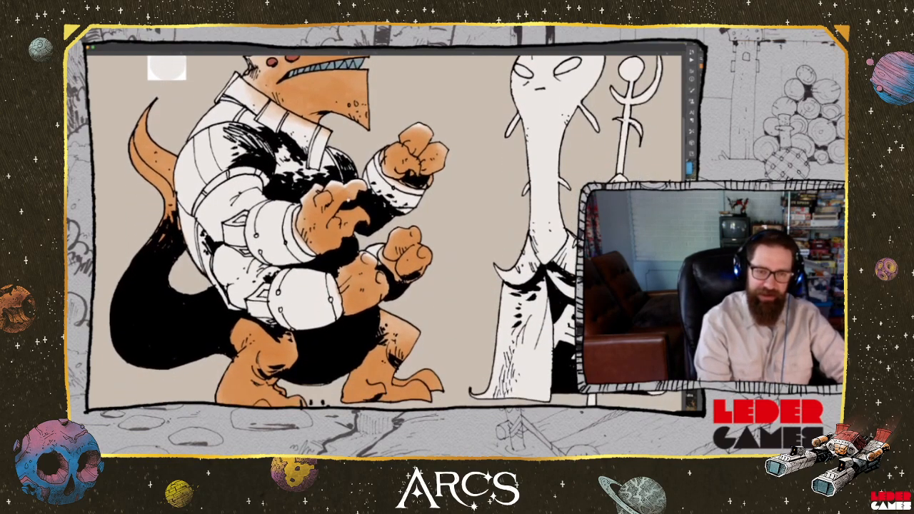
scroll(354, 214, up, 1)
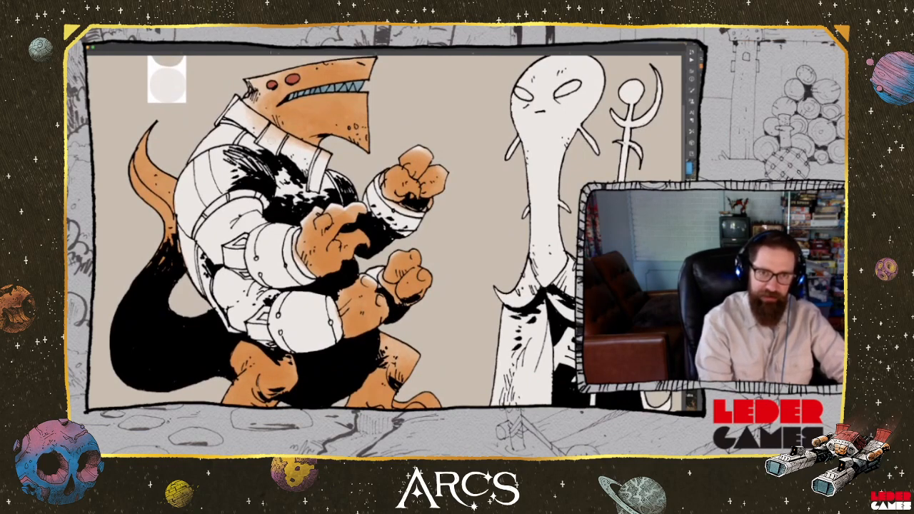
scroll(385, 229, up, 4)
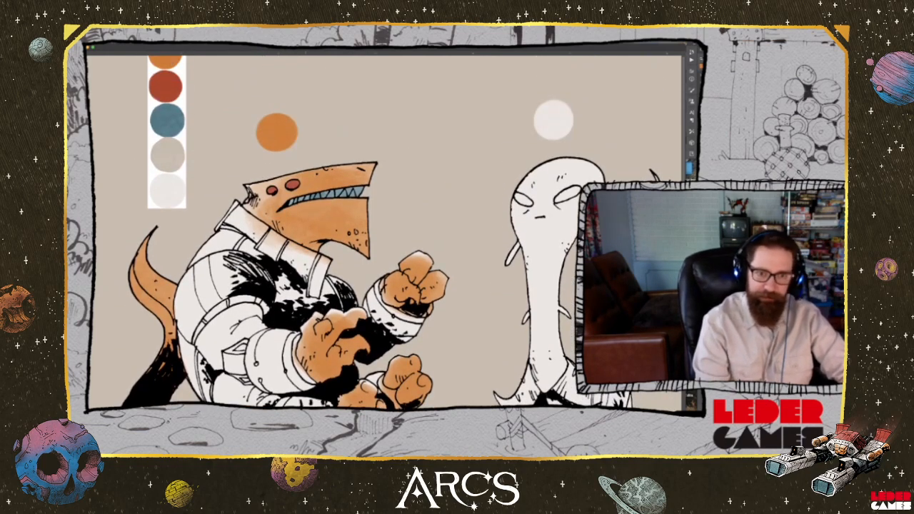
scroll(386, 228, down, 3)
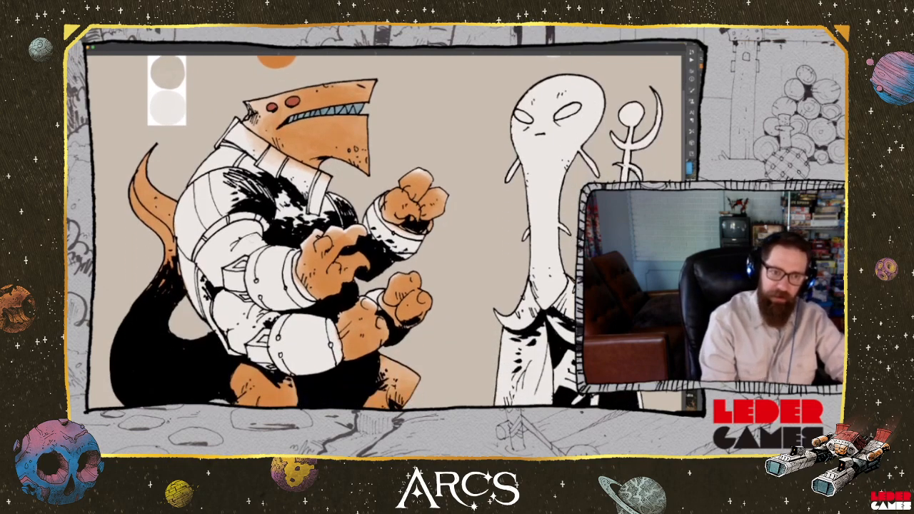
Paint the shark-headed creature's bare upper arm, lower elbow and far thigh with the orange skin colour
mouse_move(250, 241)
mouse_down()
mouse_move(248, 250)
mouse_move(248, 230)
mouse_move(257, 228)
mouse_move(233, 230)
mouse_move(258, 223)
mouse_move(200, 263)
mouse_move(216, 282)
mouse_move(218, 259)
mouse_move(237, 254)
mouse_move(230, 259)
mouse_move(225, 244)
mouse_up()
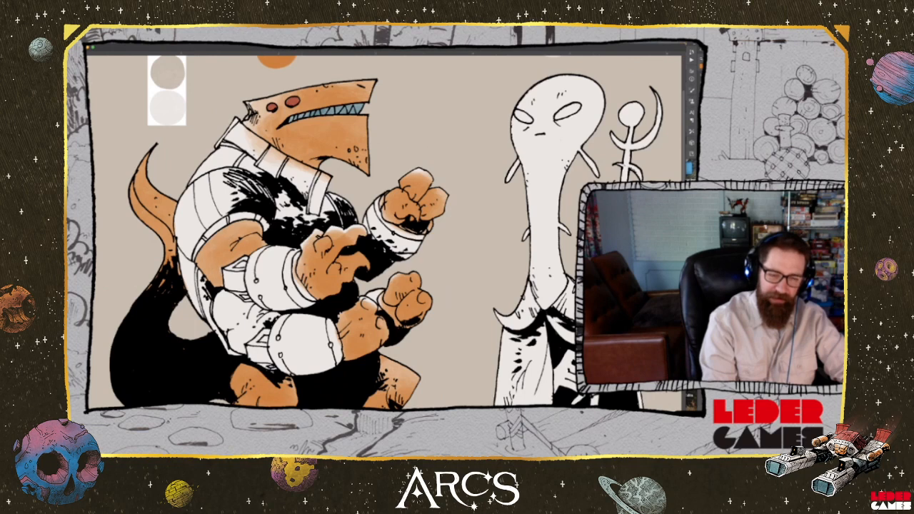
mouse_move(256, 237)
mouse_down()
mouse_move(226, 245)
mouse_move(240, 232)
mouse_up()
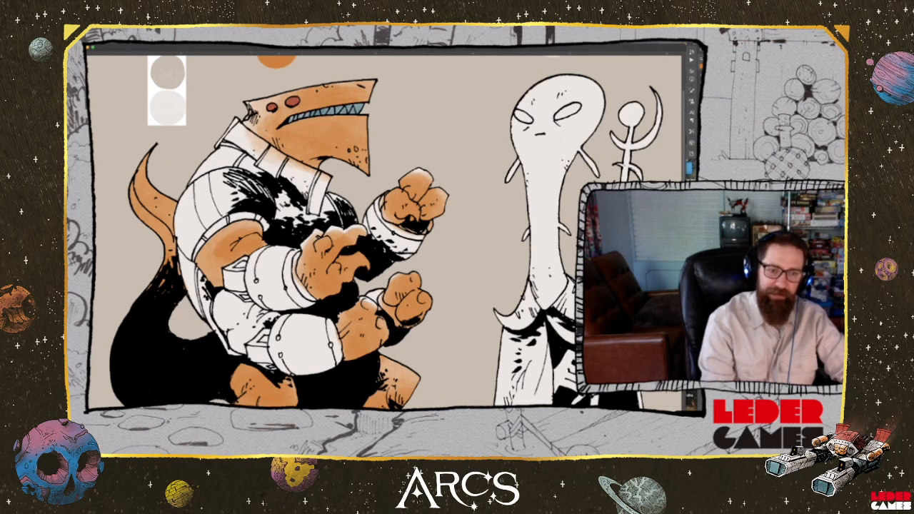
mouse_move(220, 292)
mouse_down()
mouse_move(243, 304)
mouse_move(217, 318)
mouse_move(240, 350)
mouse_move(241, 336)
mouse_move(257, 338)
mouse_move(272, 314)
mouse_move(239, 331)
mouse_move(236, 315)
mouse_move(248, 306)
mouse_move(258, 313)
mouse_move(240, 322)
mouse_up()
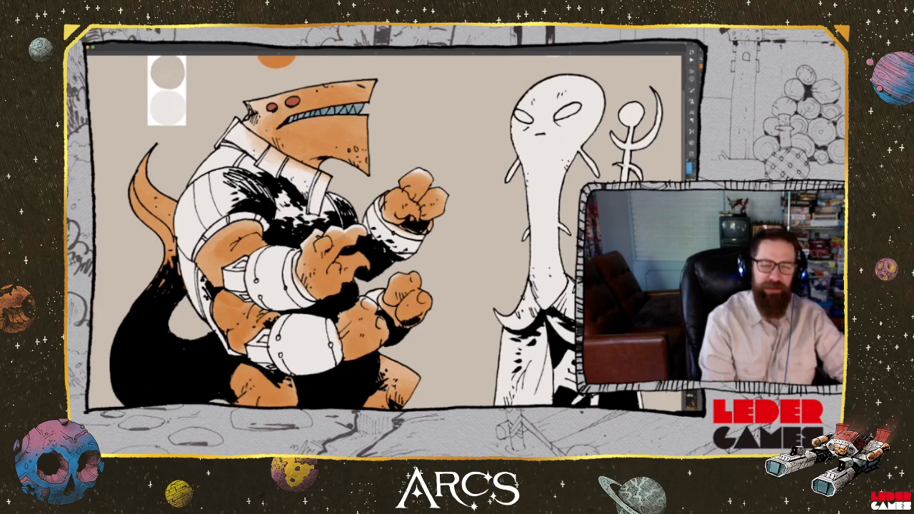
mouse_move(422, 181)
mouse_down()
mouse_move(372, 290)
mouse_move(408, 308)
mouse_move(422, 248)
mouse_move(421, 159)
mouse_move(416, 268)
mouse_move(422, 171)
mouse_up()
drag(435, 287, 436, 163)
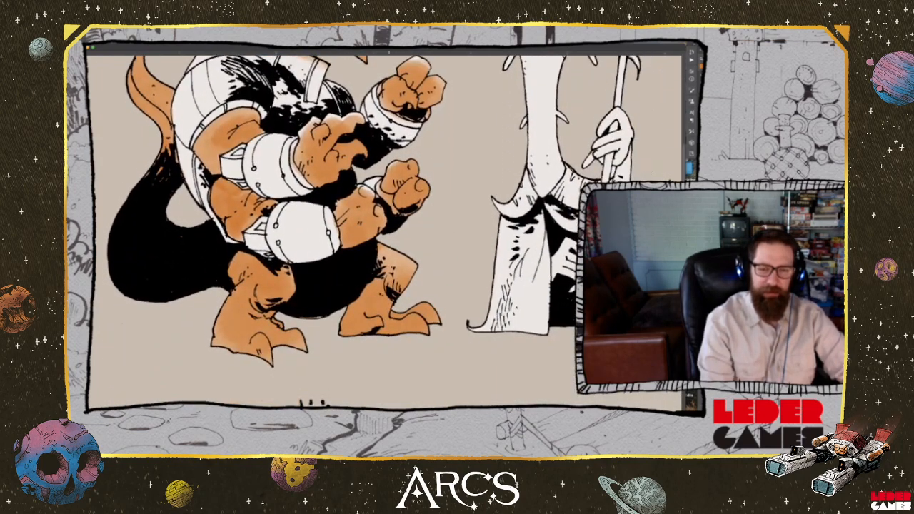
drag(381, 255, 401, 262)
Pick the red palette swatch and paint the bracers on the creature's raised arm and upper front arm red, including the strap
drag(429, 189, 432, 346)
drag(360, 344, 374, 344)
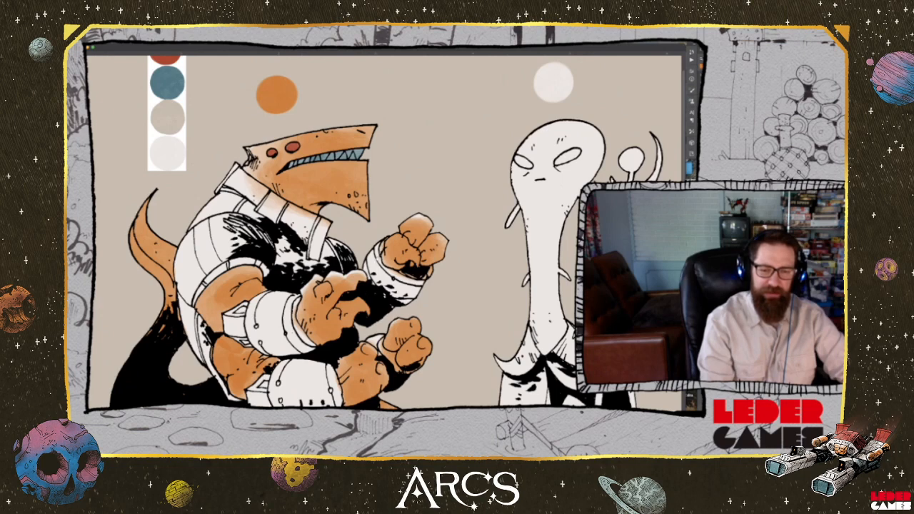
drag(369, 197, 369, 279)
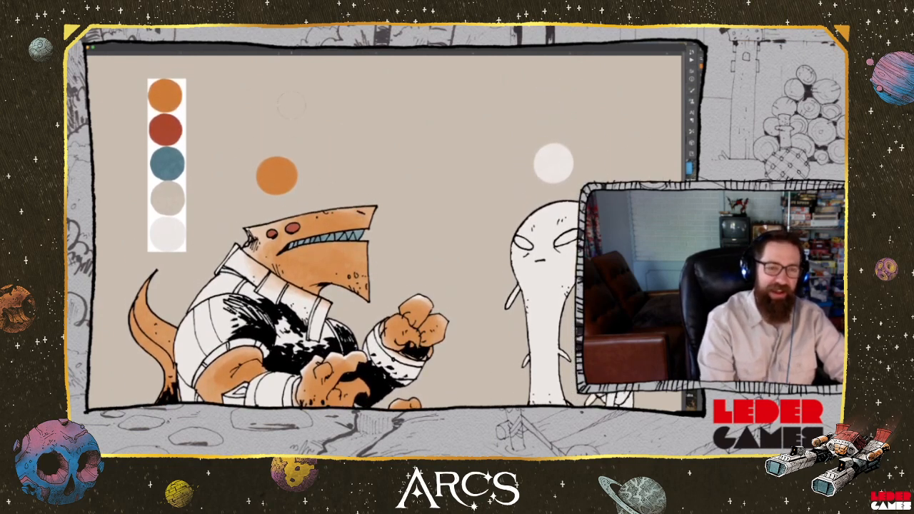
key(alt)
alt+click(171, 132)
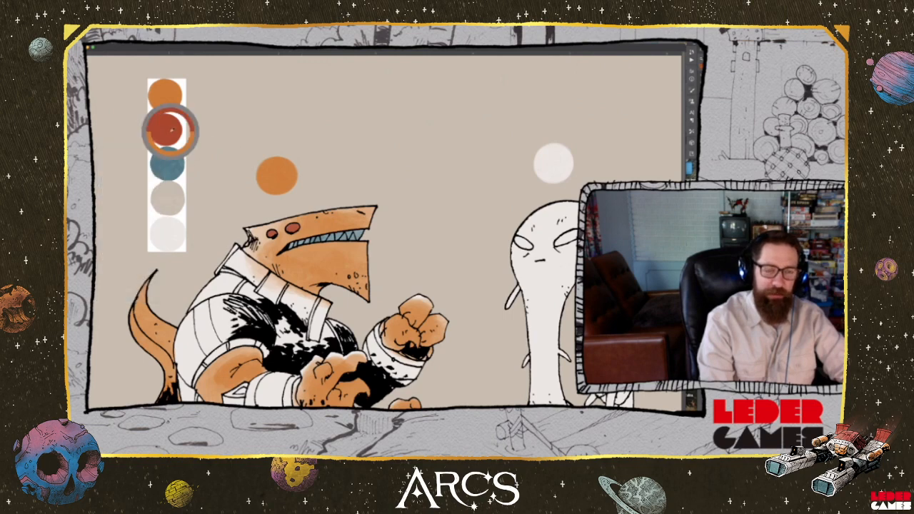
scroll(454, 229, down, 3)
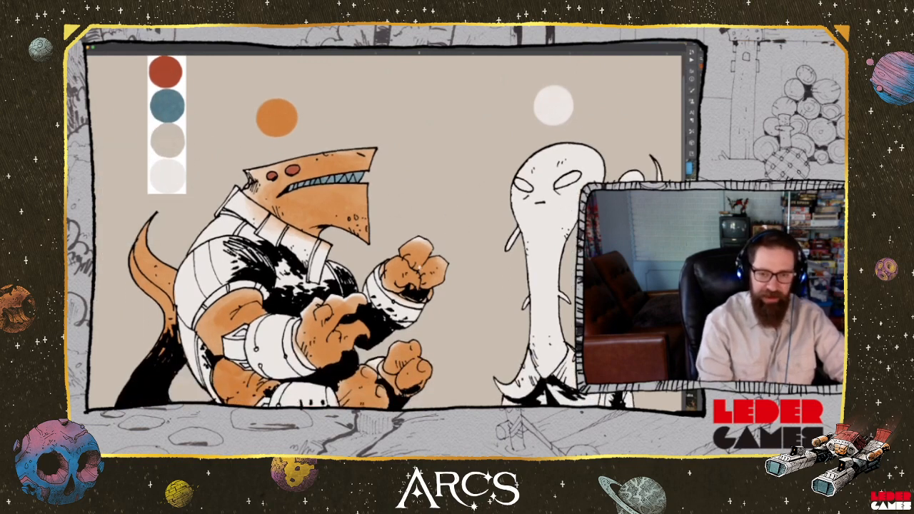
mouse_move(413, 325)
mouse_down()
mouse_move(397, 314)
mouse_move(418, 306)
mouse_move(393, 313)
mouse_move(374, 298)
mouse_move(404, 301)
mouse_up()
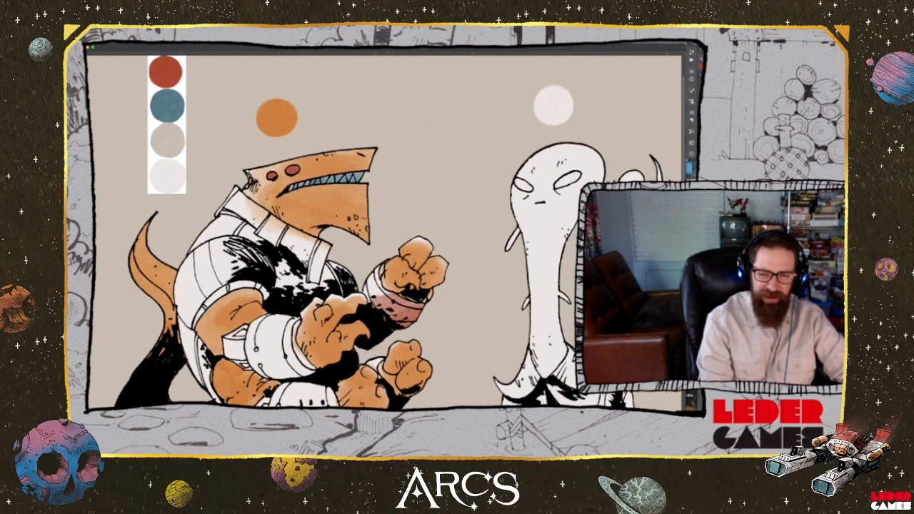
mouse_move(386, 295)
mouse_down()
mouse_move(371, 290)
mouse_move(375, 283)
mouse_up()
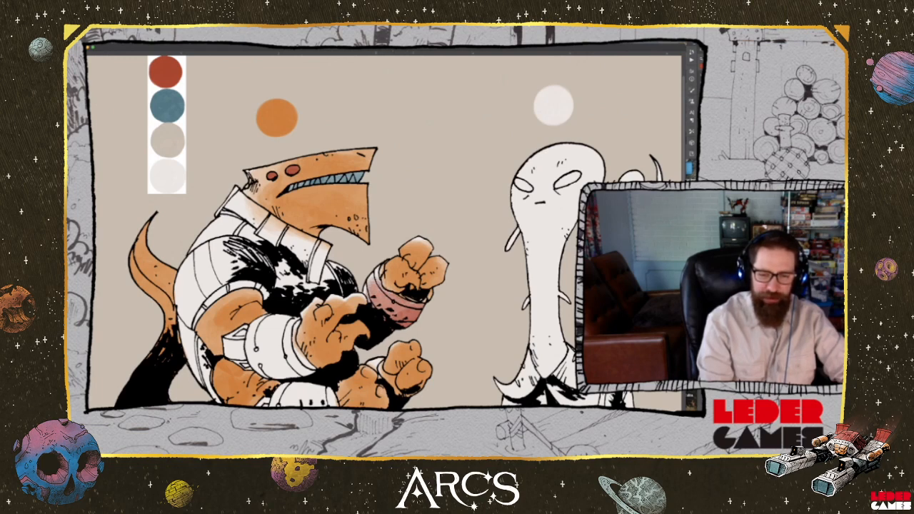
drag(416, 315, 386, 303)
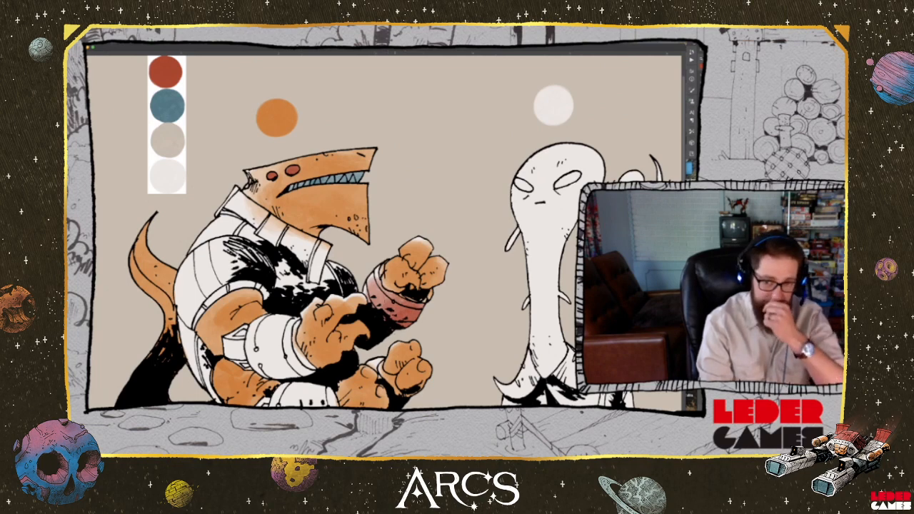
mouse_move(310, 374)
mouse_down()
mouse_move(286, 343)
mouse_move(283, 366)
mouse_move(261, 369)
mouse_move(257, 360)
mouse_move(290, 331)
mouse_move(266, 328)
mouse_move(244, 352)
mouse_move(289, 329)
mouse_up()
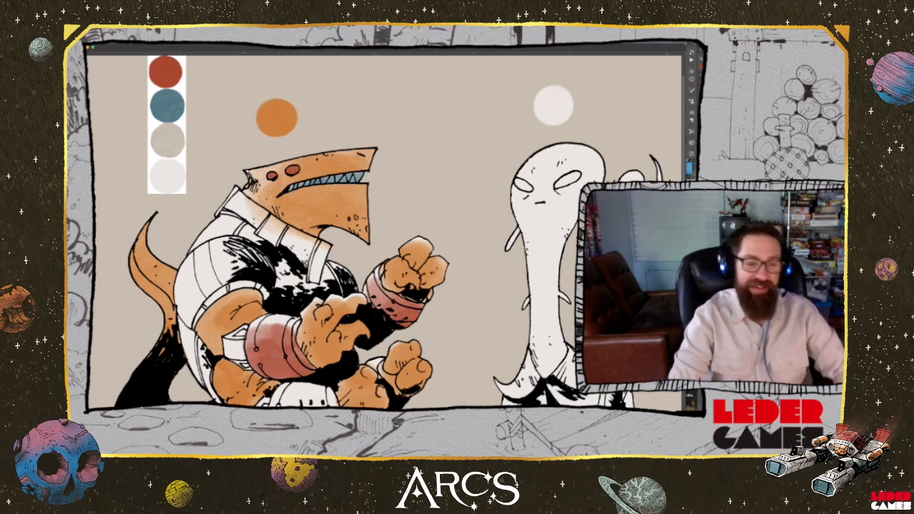
mouse_move(246, 365)
mouse_down()
mouse_move(239, 355)
mouse_move(231, 362)
mouse_move(230, 347)
mouse_move(240, 346)
mouse_move(228, 357)
mouse_move(243, 337)
mouse_move(278, 338)
mouse_move(285, 323)
mouse_move(300, 360)
mouse_up()
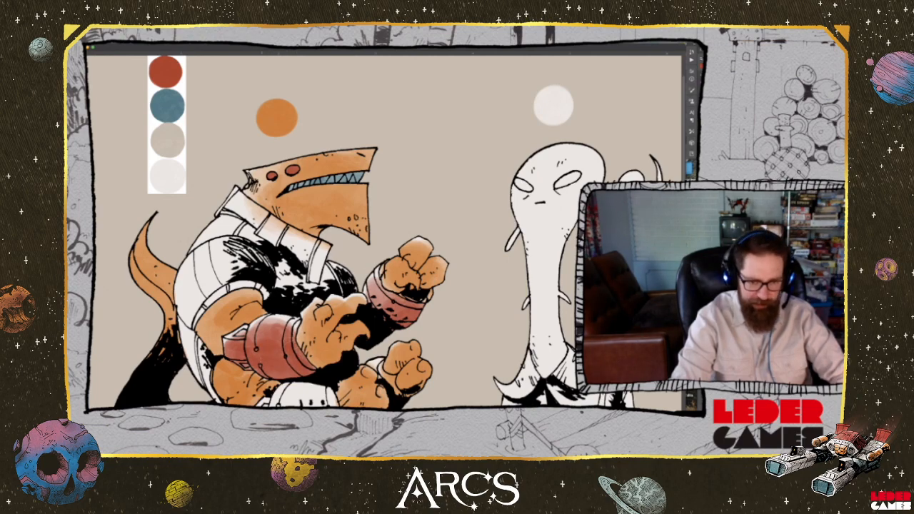
Paint the bracer and its strap on the creature's lower front arm with the palette's blue
scroll(365, 299, down, 3)
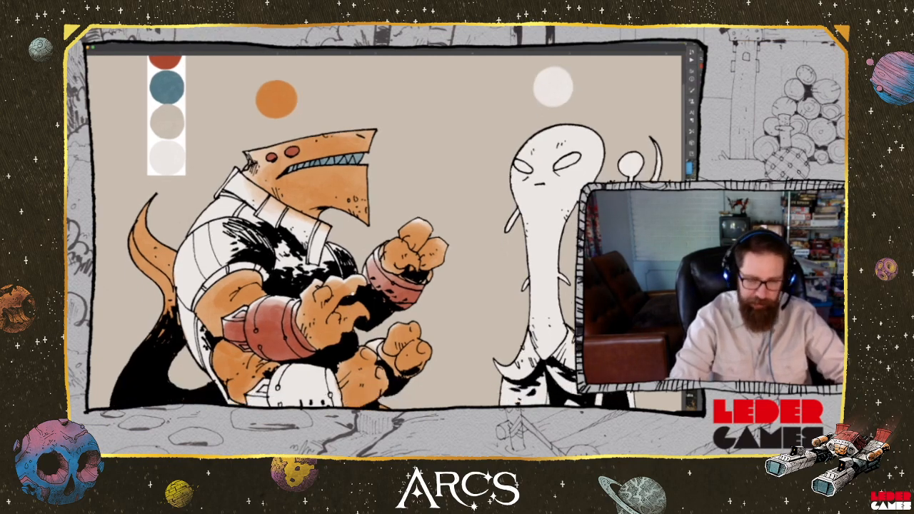
scroll(365, 299, up, 6)
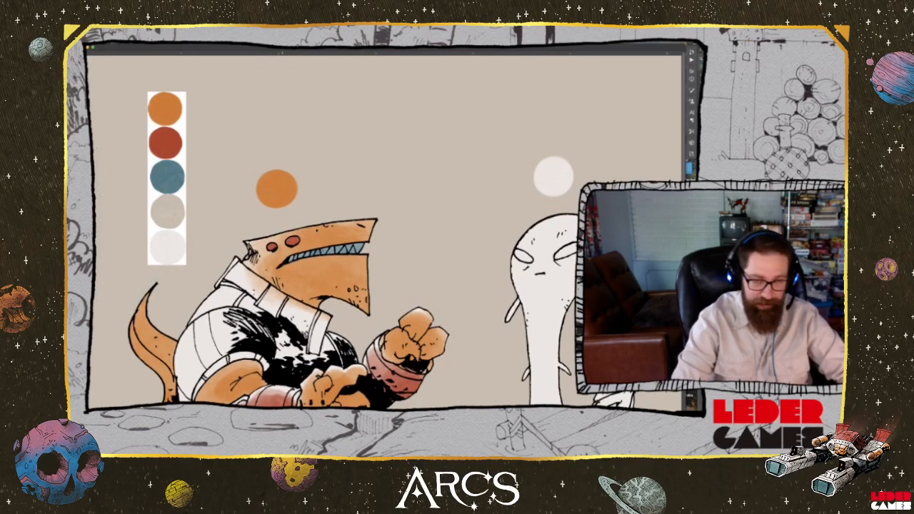
scroll(290, 297, down, 5)
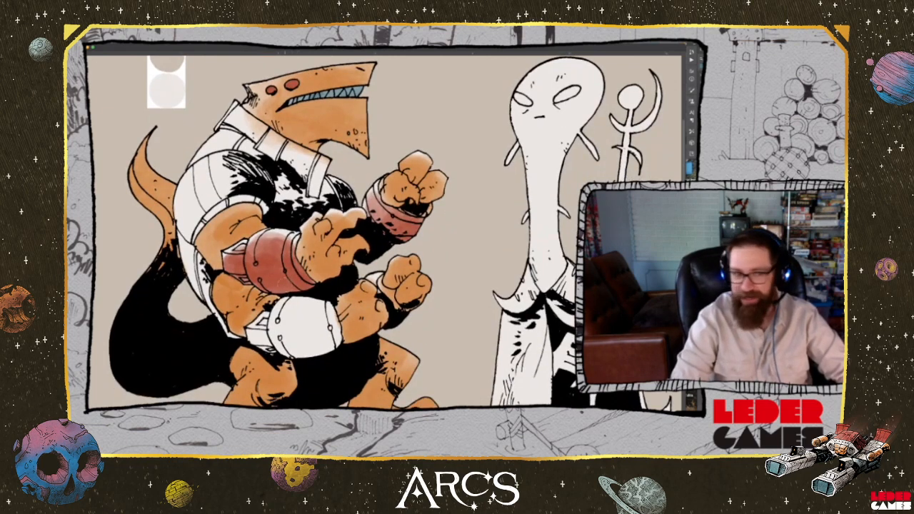
mouse_move(323, 342)
mouse_down()
mouse_move(331, 317)
mouse_move(304, 336)
mouse_move(283, 331)
mouse_move(271, 350)
mouse_move(314, 353)
mouse_move(327, 336)
mouse_move(293, 304)
mouse_up()
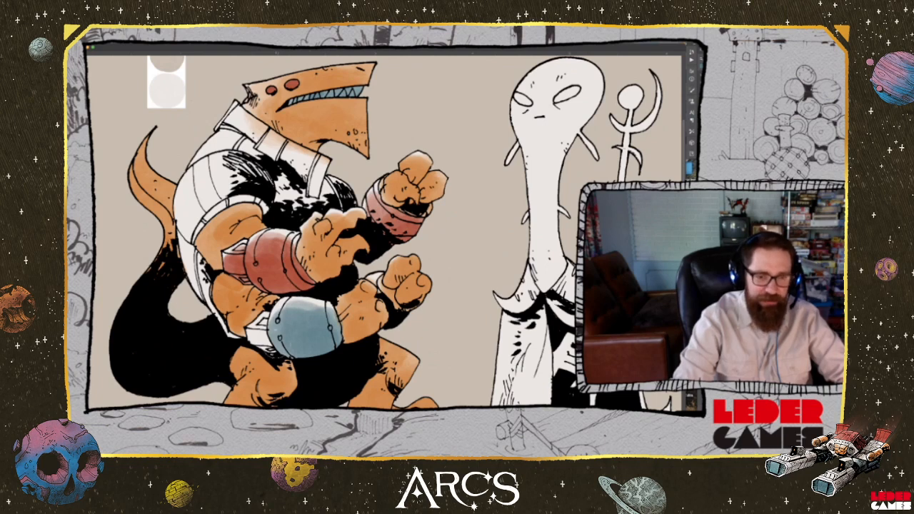
mouse_move(269, 355)
mouse_down()
mouse_move(267, 341)
mouse_move(251, 337)
mouse_move(270, 319)
mouse_move(293, 352)
mouse_move(252, 336)
mouse_up()
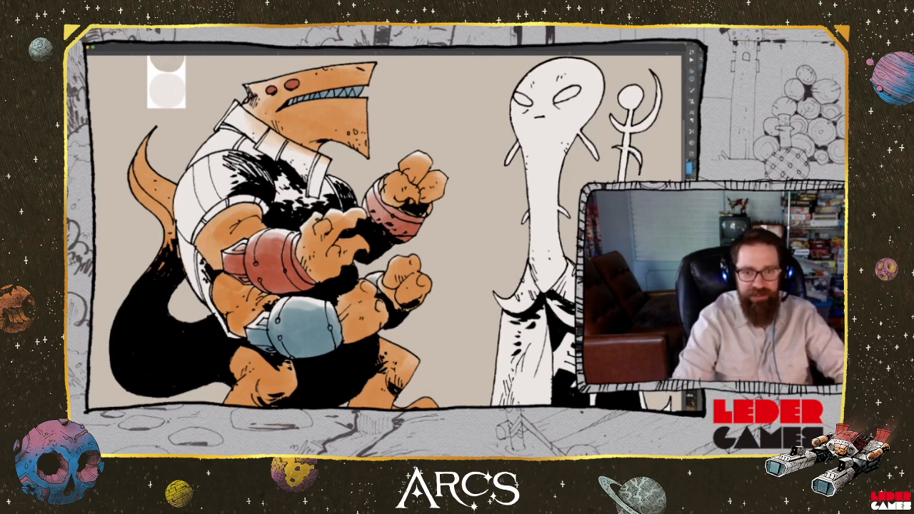
Paint the creature's collar, chest, shoulder and side orange with a soft brush, leaving a pale edge along the back
key(space)
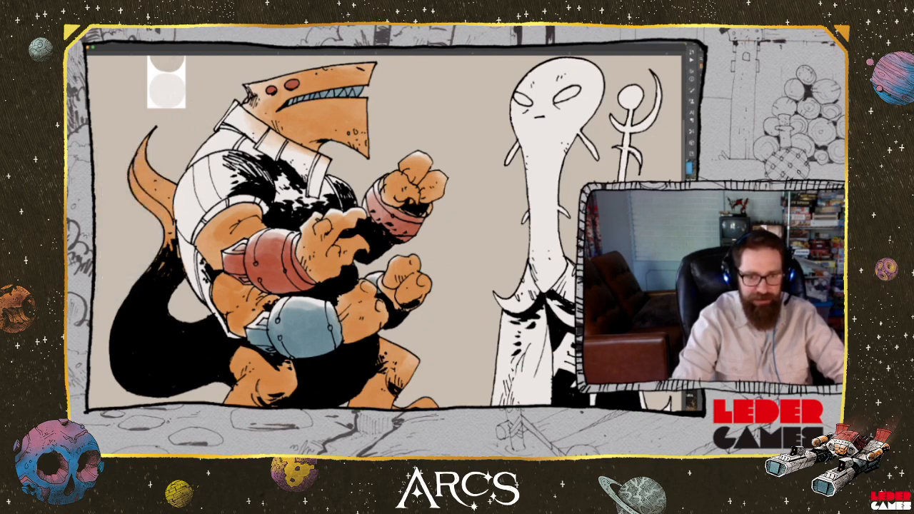
key(space)
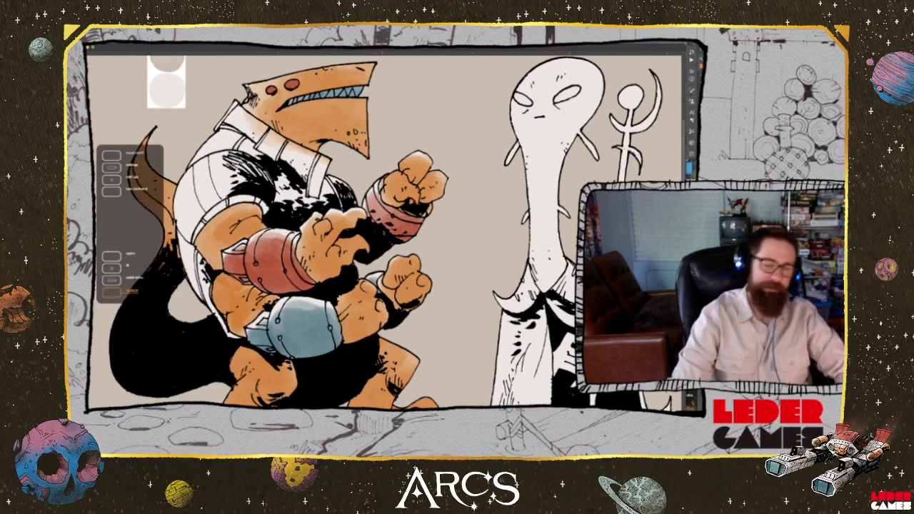
mouse_move(353, 282)
mouse_down()
mouse_move(352, 190)
mouse_move(353, 365)
mouse_move(354, 339)
mouse_up()
drag(355, 246, 355, 269)
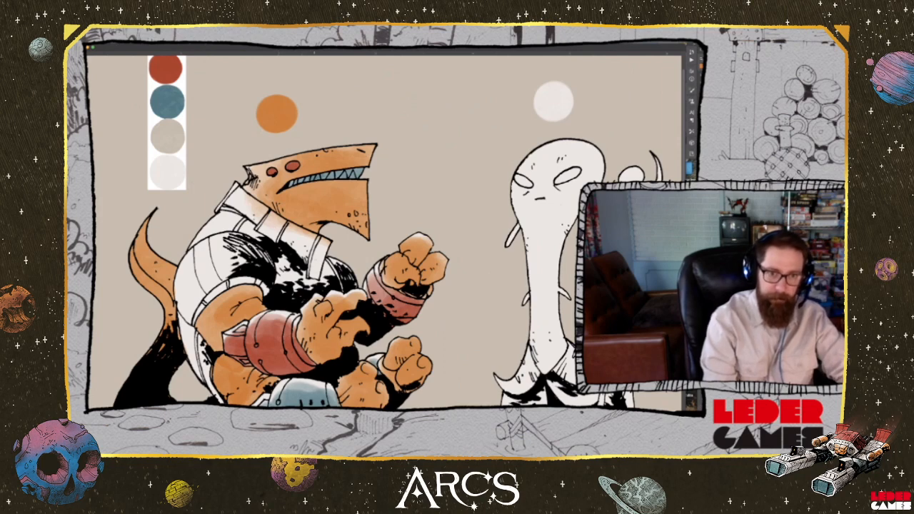
mouse_move(324, 276)
mouse_down()
mouse_move(344, 271)
mouse_move(308, 291)
mouse_move(281, 257)
mouse_move(323, 243)
mouse_move(244, 219)
mouse_move(279, 230)
mouse_move(249, 210)
mouse_move(280, 224)
mouse_move(245, 203)
mouse_up()
mouse_move(278, 239)
mouse_down()
mouse_move(239, 218)
mouse_move(247, 234)
mouse_move(216, 229)
mouse_move(235, 206)
mouse_up()
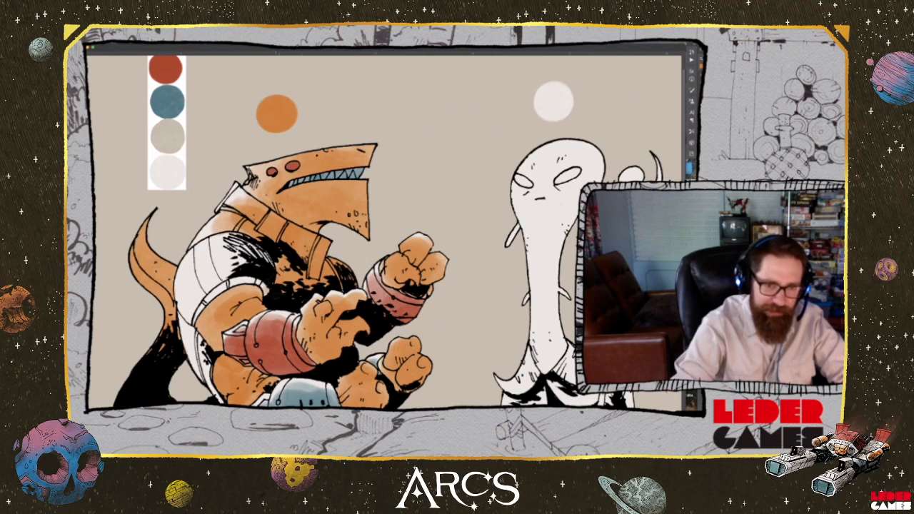
mouse_move(267, 290)
mouse_down()
mouse_move(220, 265)
mouse_move(195, 302)
mouse_move(188, 270)
mouse_move(237, 245)
mouse_move(196, 274)
mouse_move(196, 294)
mouse_move(228, 265)
mouse_up()
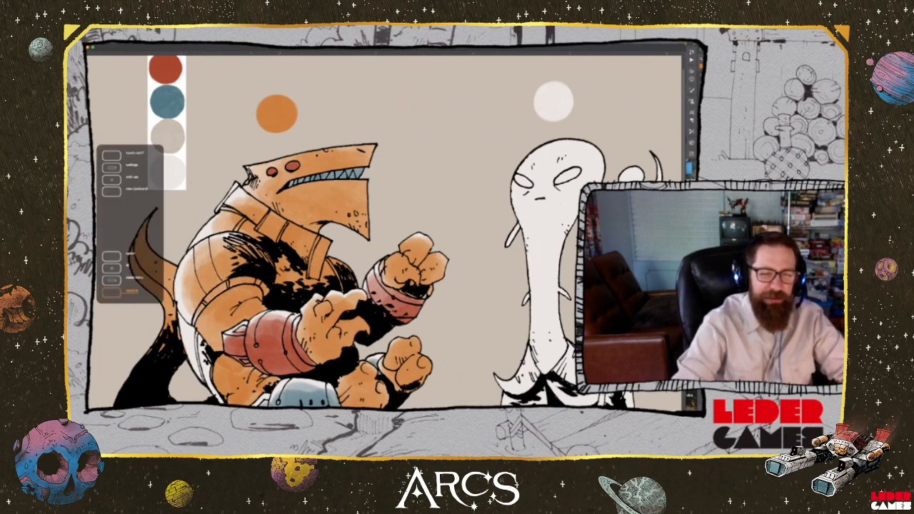
scroll(386, 232, down, 3)
mouse_move(208, 302)
mouse_down()
mouse_move(194, 278)
mouse_move(207, 313)
mouse_move(189, 267)
mouse_up()
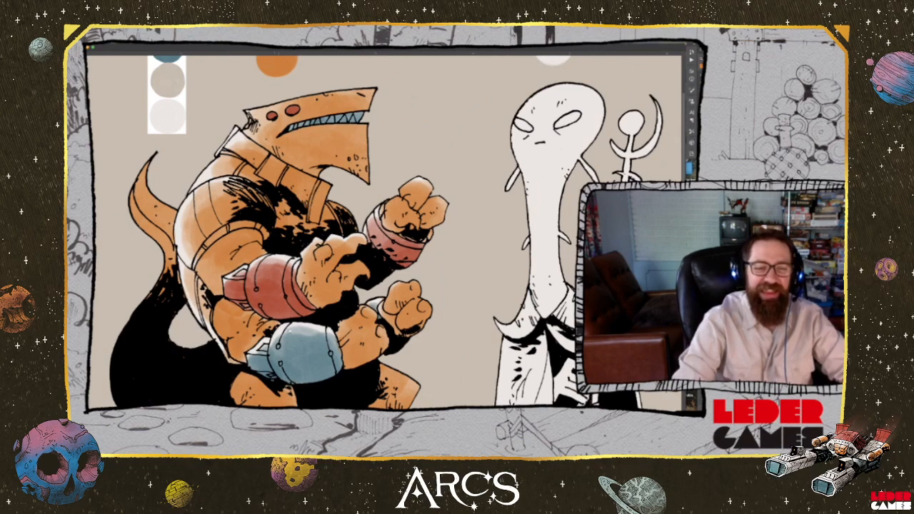
Colour the creature's collar and chest garment red over the orange
scroll(351, 344, down, 4)
scroll(351, 343, up, 6)
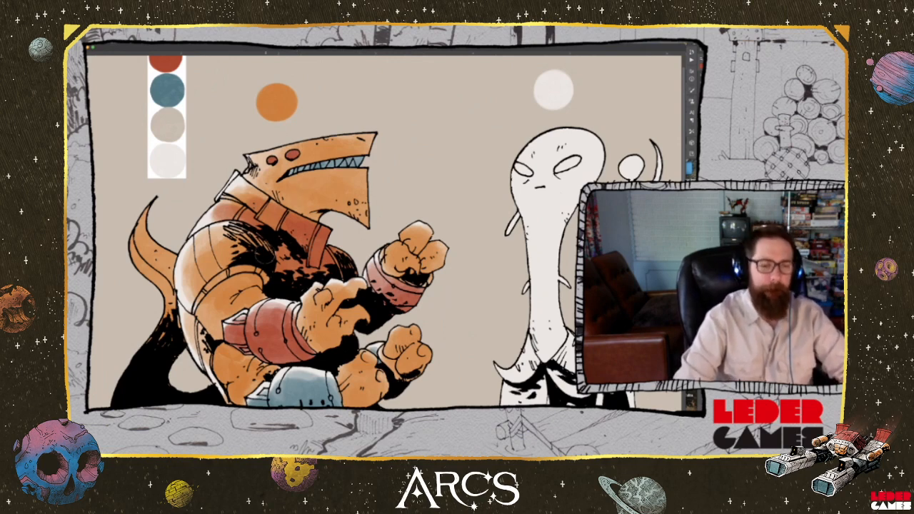
scroll(293, 281, down, 2)
scroll(293, 280, down, 3)
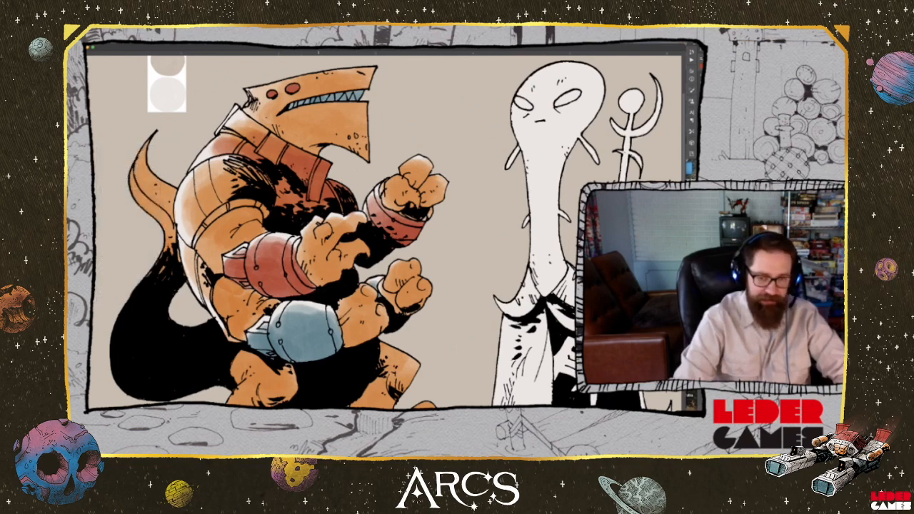
Shade the creature's thighs, lower arm, blue bracer and lower hand with a large, dark soft brush
scroll(386, 228, down, 5)
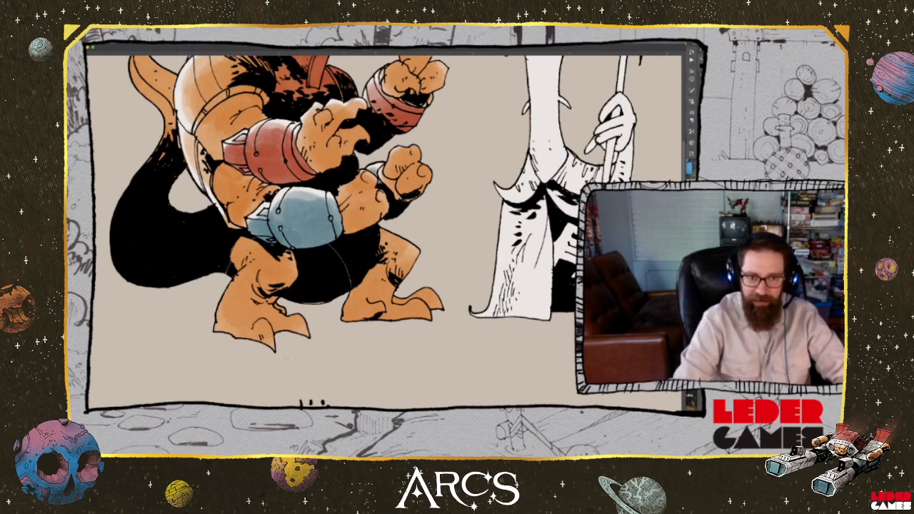
mouse_move(280, 280)
mouse_down()
mouse_move(285, 266)
mouse_move(261, 256)
mouse_up()
mouse_move(368, 244)
mouse_down()
mouse_move(409, 250)
mouse_move(366, 252)
mouse_move(307, 233)
mouse_move(311, 223)
mouse_up()
drag(385, 211, 413, 188)
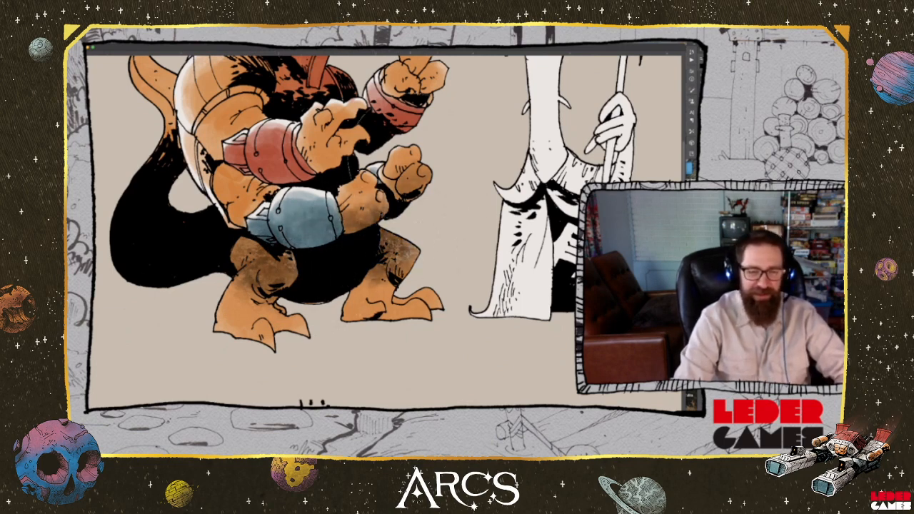
scroll(279, 270, up, 3)
mouse_move(270, 278)
mouse_down()
mouse_move(256, 270)
mouse_move(326, 277)
mouse_move(308, 307)
mouse_up()
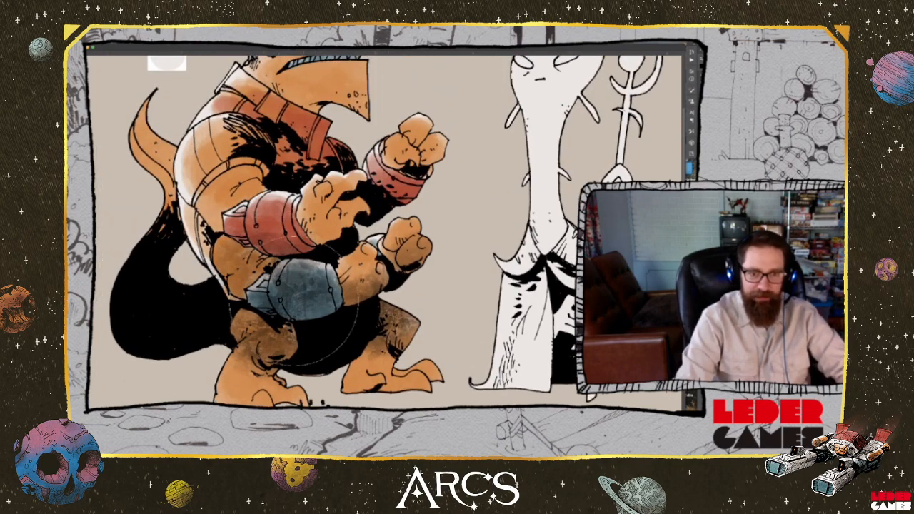
Add dark shading to the lower far hand, the raised arm's bracer and the upper front arm with its red bracer
drag(417, 263, 411, 257)
drag(423, 197, 402, 199)
mouse_move(275, 238)
mouse_down()
mouse_move(285, 232)
mouse_move(237, 216)
mouse_move(212, 180)
mouse_up()
Darken the creature's tail, chest and shoulder with soft shading
scroll(214, 179, up, 3)
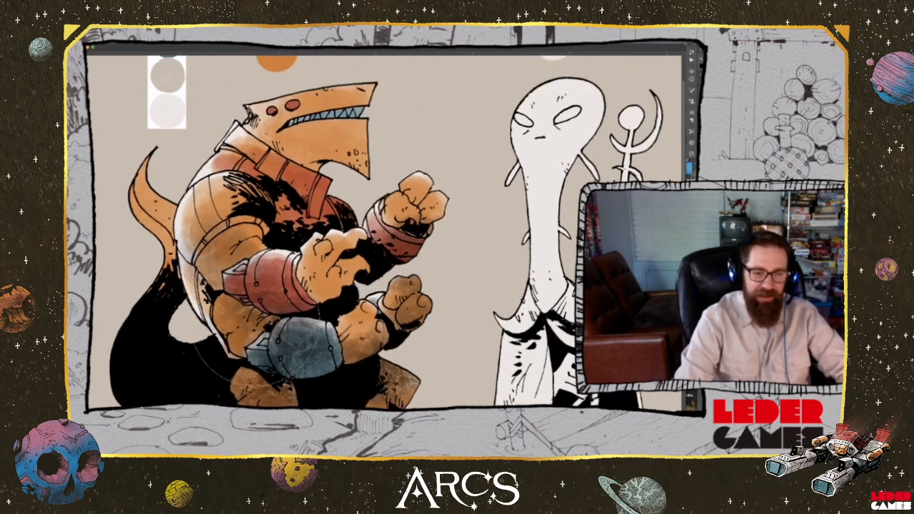
drag(215, 343, 200, 338)
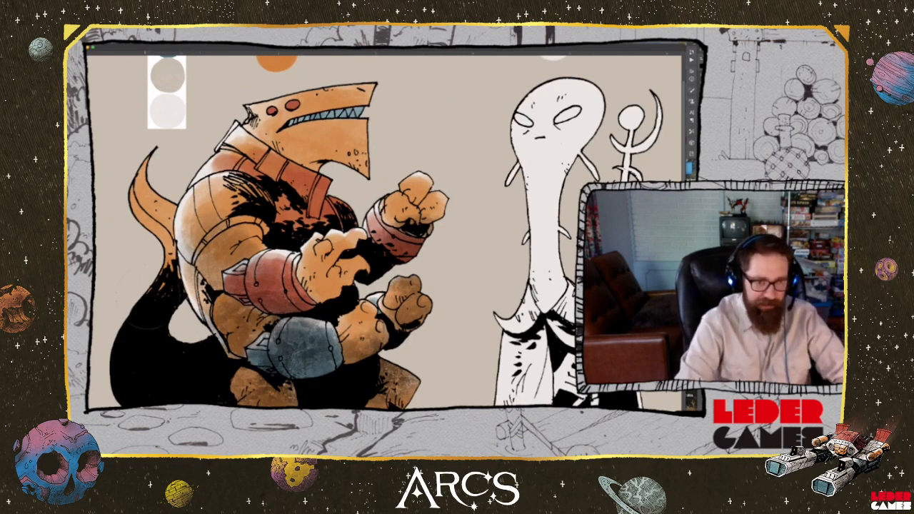
drag(166, 275, 151, 201)
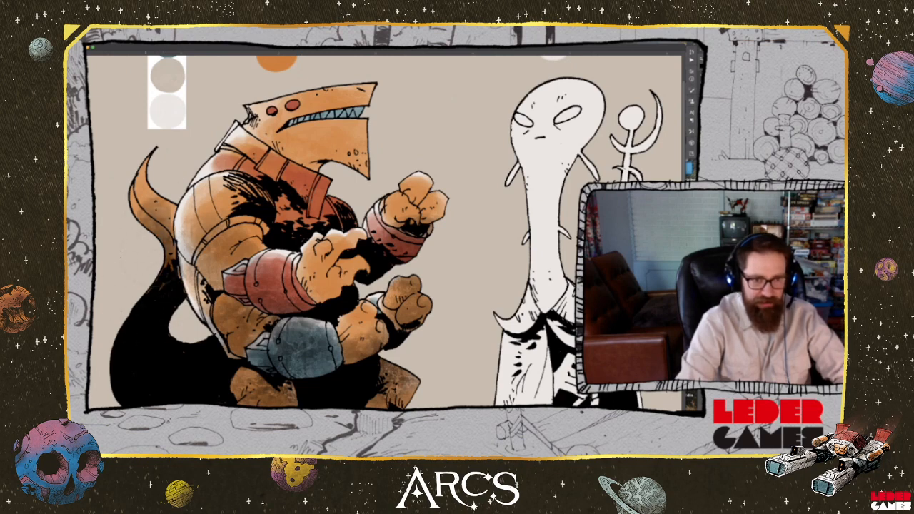
mouse_move(167, 261)
mouse_down()
mouse_move(166, 210)
mouse_move(137, 202)
mouse_up()
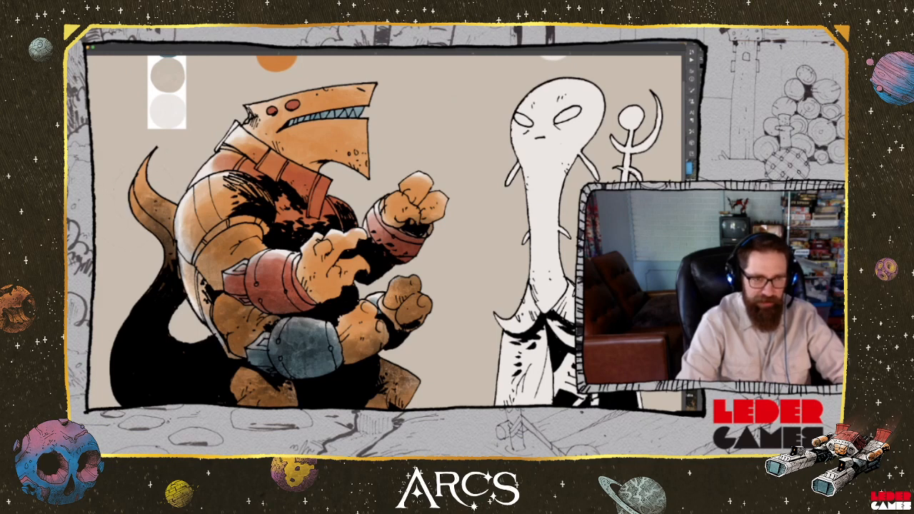
right_click(97, 146)
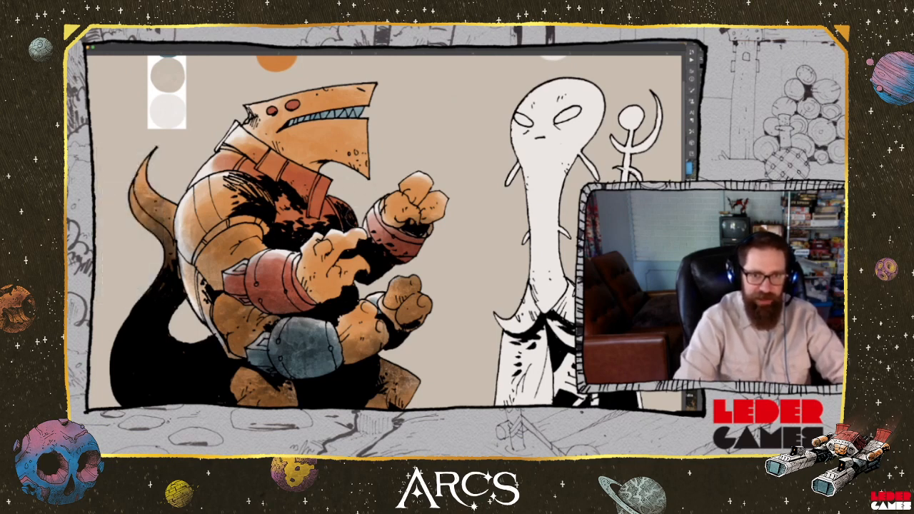
mouse_move(339, 212)
mouse_down()
mouse_move(286, 224)
mouse_move(279, 213)
mouse_move(297, 209)
mouse_move(267, 196)
mouse_move(220, 201)
mouse_up()
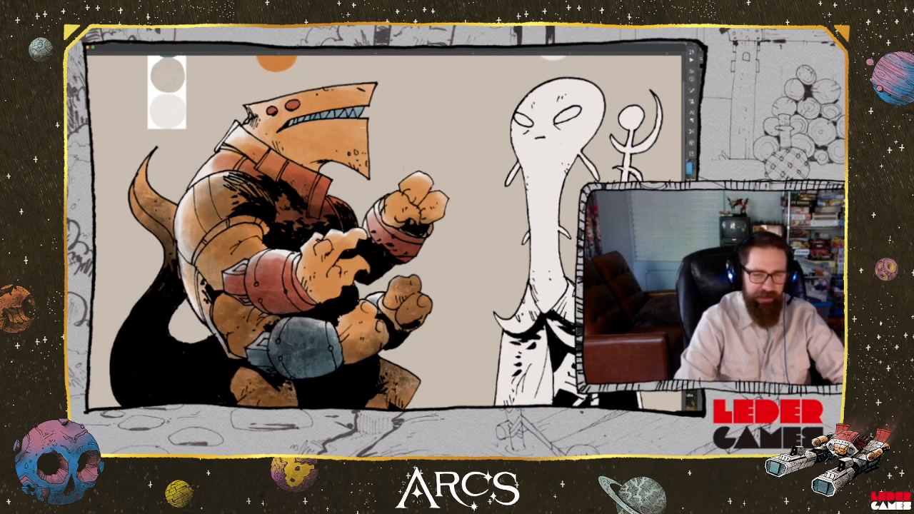
Deepen the dark shading on the shark-headed creature's collar and the red bracer of its raised far arm
mouse_move(348, 207)
mouse_down()
mouse_move(344, 216)
mouse_move(316, 206)
mouse_move(283, 217)
mouse_move(314, 163)
mouse_move(329, 220)
mouse_move(316, 160)
mouse_move(354, 164)
mouse_up()
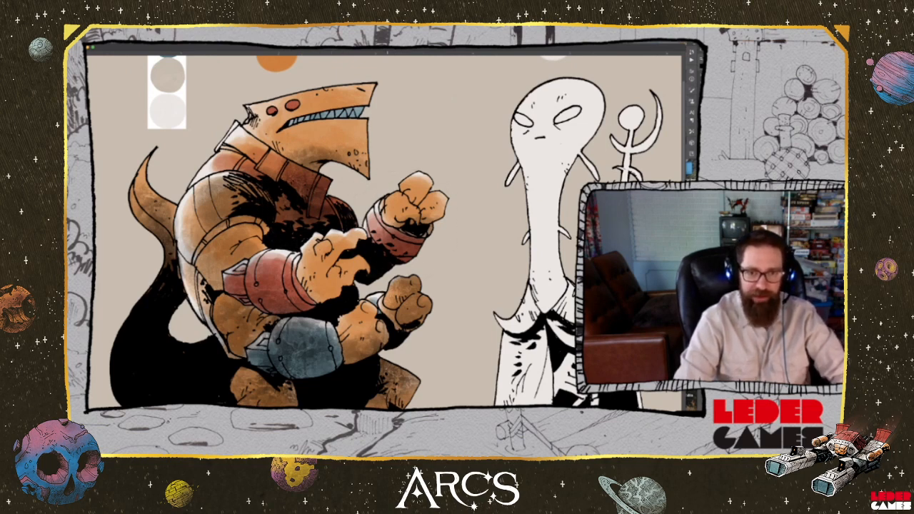
drag(401, 231, 390, 217)
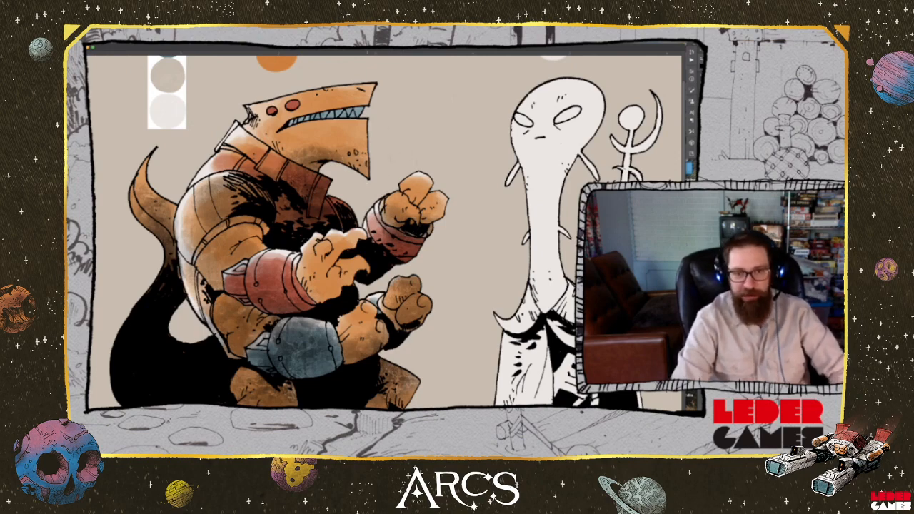
scroll(347, 207, up, 5)
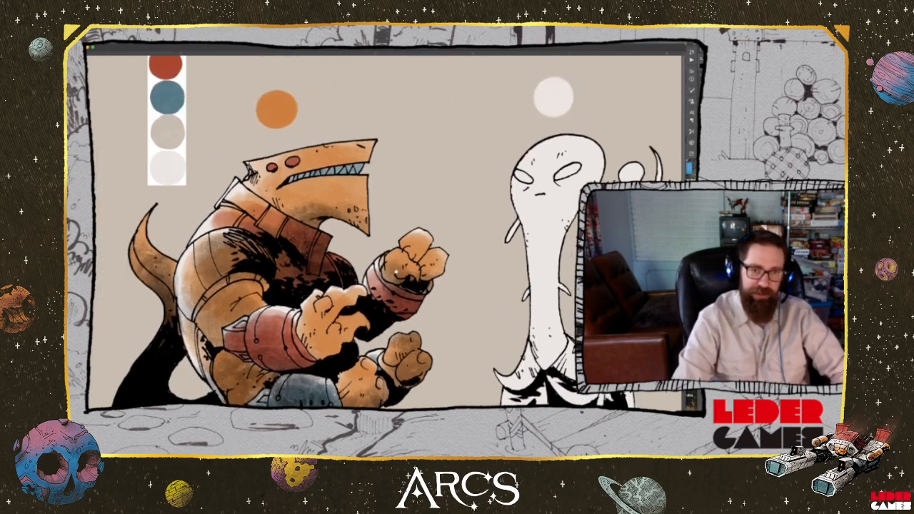
scroll(399, 212, down, 3)
scroll(400, 212, down, 3)
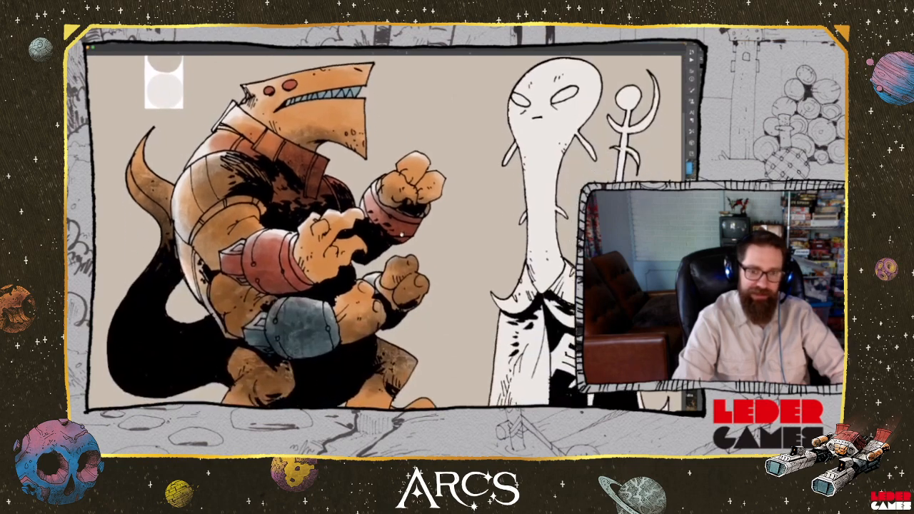
scroll(396, 229, right, 1)
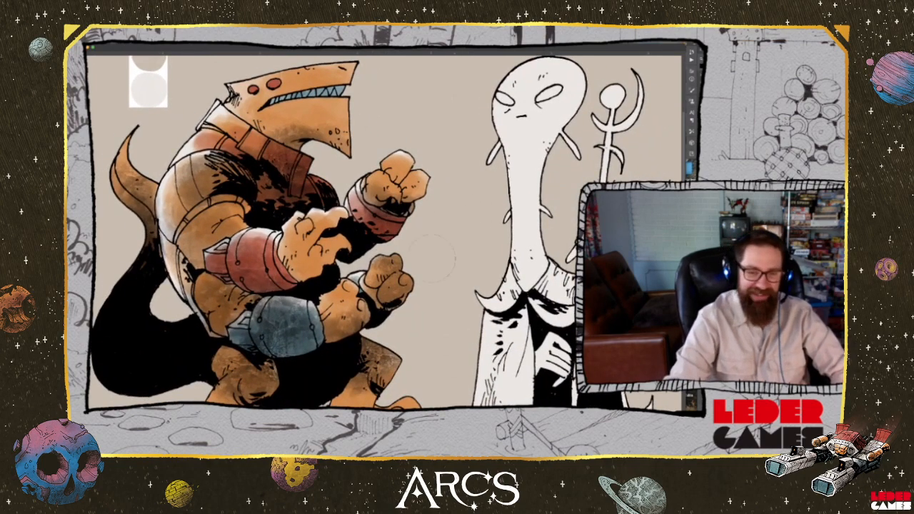
Move the palette strip into the gap between the shark-headed creature and the long-necked alien
mouse_move(433, 214)
mouse_down()
mouse_move(400, 189)
mouse_move(387, 214)
mouse_move(385, 291)
mouse_move(306, 329)
mouse_move(452, 351)
mouse_up()
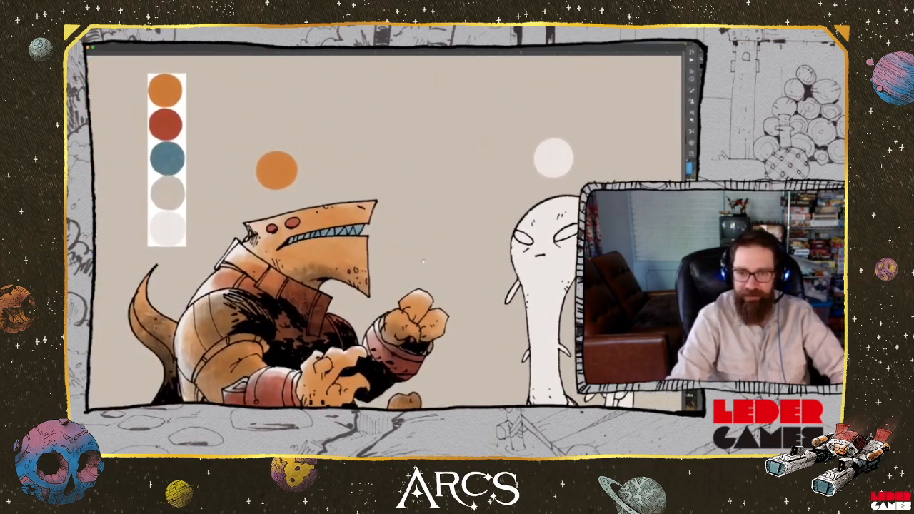
drag(423, 262, 476, 247)
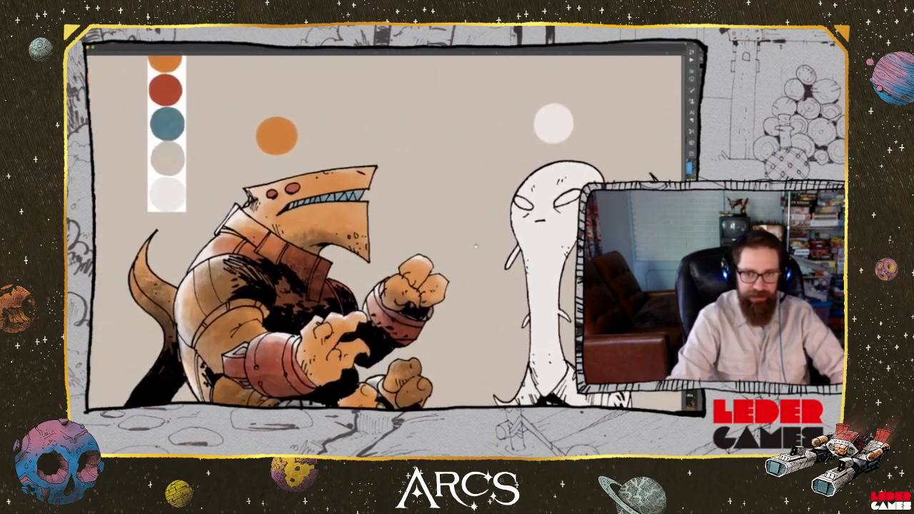
scroll(477, 243, down, 10)
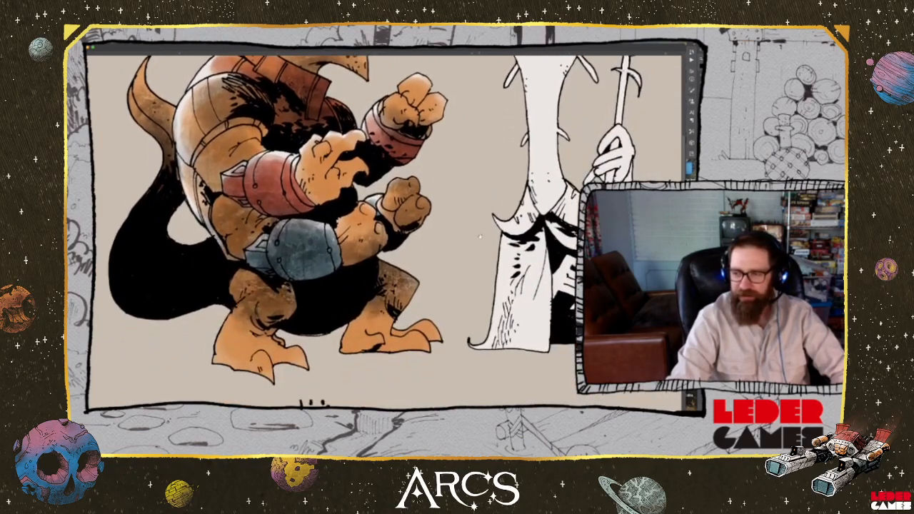
scroll(480, 238, up, 4)
drag(476, 245, 326, 314)
drag(200, 131, 354, 215)
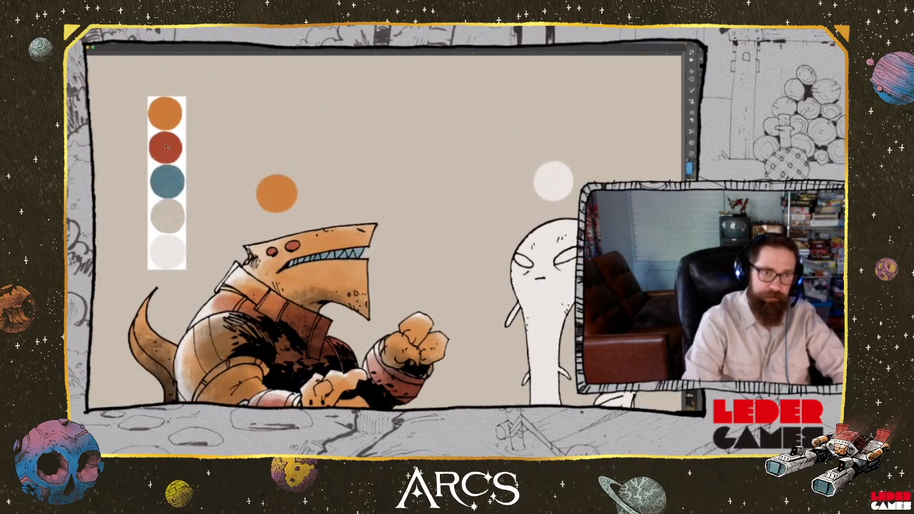
drag(166, 146, 456, 172)
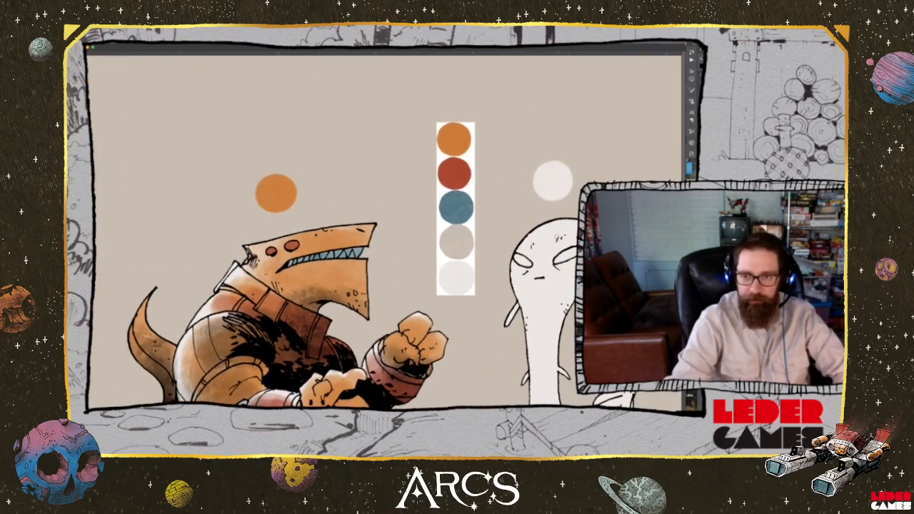
Add a soft, subtle tone to the long-necked alien's off-white head and neck
drag(500, 278, 288, 226)
right_click(583, 291)
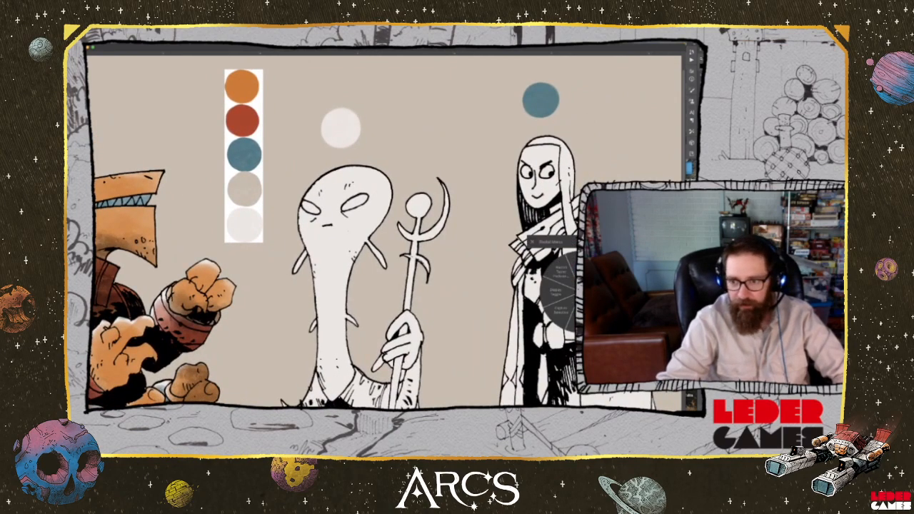
key(space)
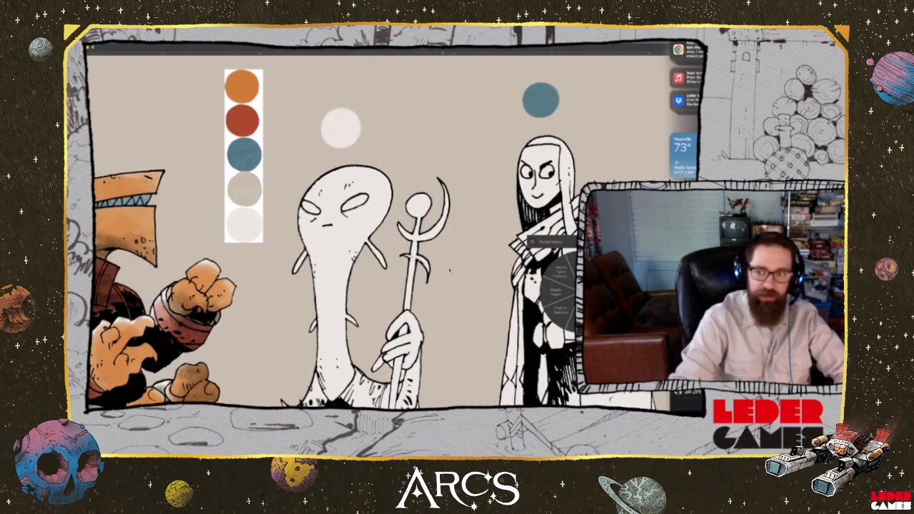
key(Escape)
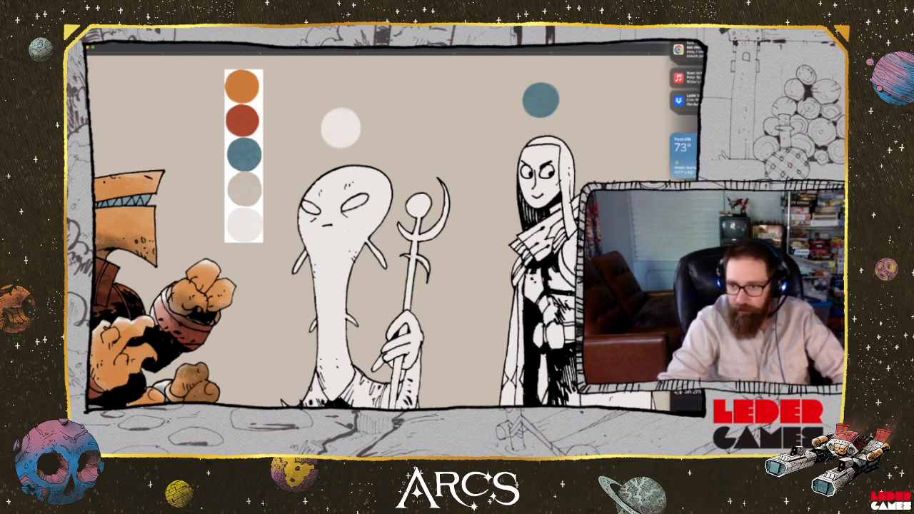
click(540, 335)
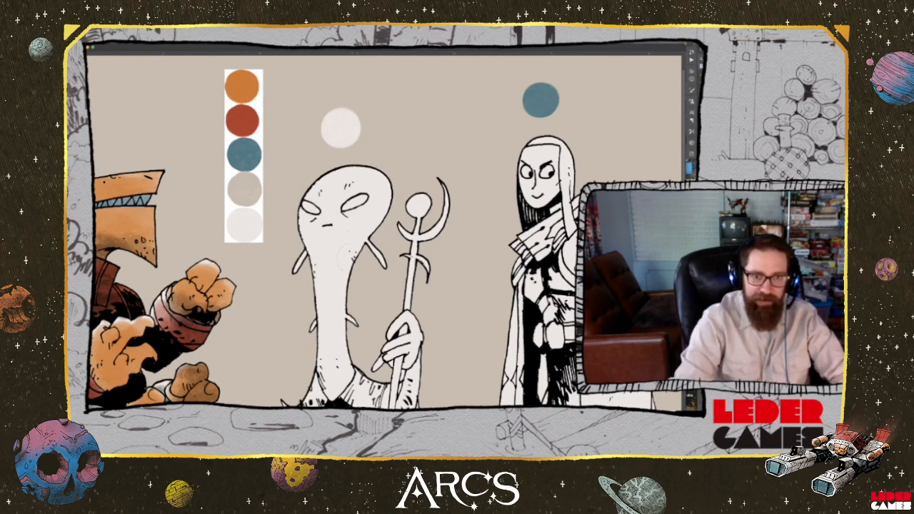
mouse_move(361, 269)
mouse_down()
mouse_move(327, 312)
mouse_move(331, 251)
mouse_up()
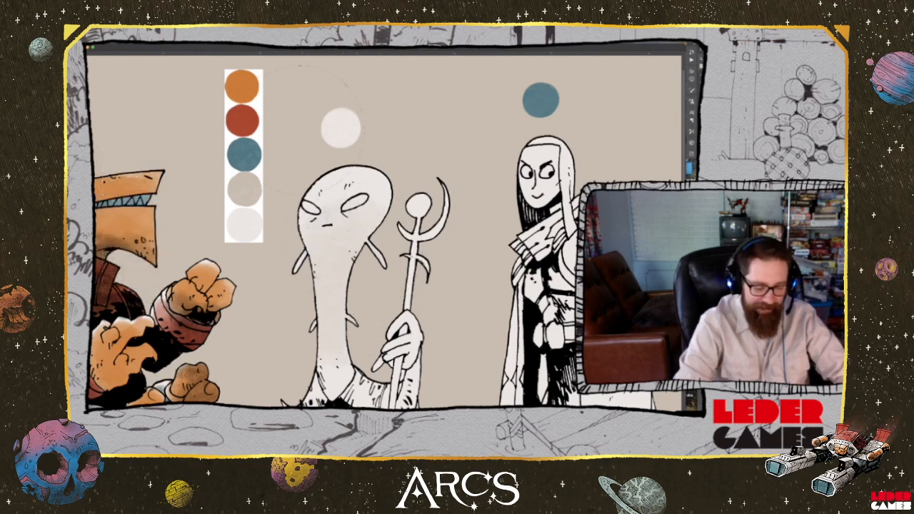
Colour both of the long-necked alien's eyes with the palette blue
alt+click(245, 153)
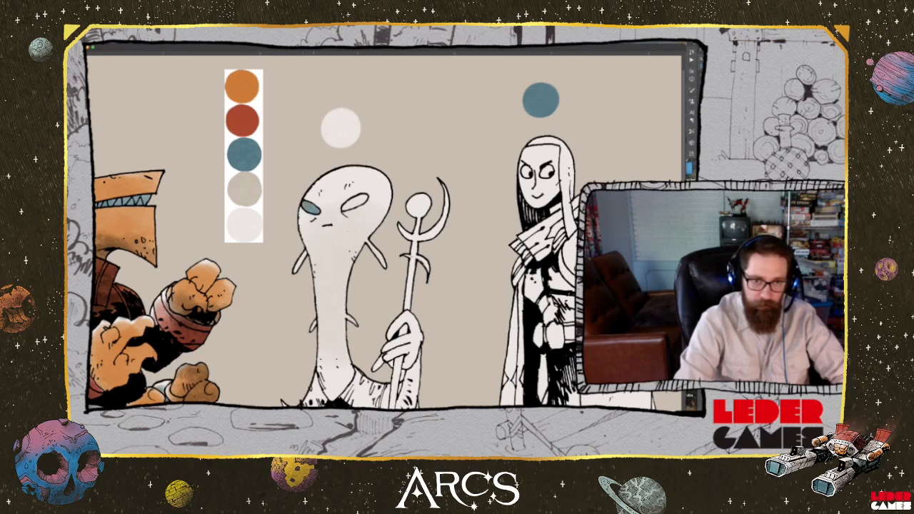
mouse_move(350, 204)
mouse_down()
mouse_move(362, 198)
mouse_move(347, 207)
mouse_up()
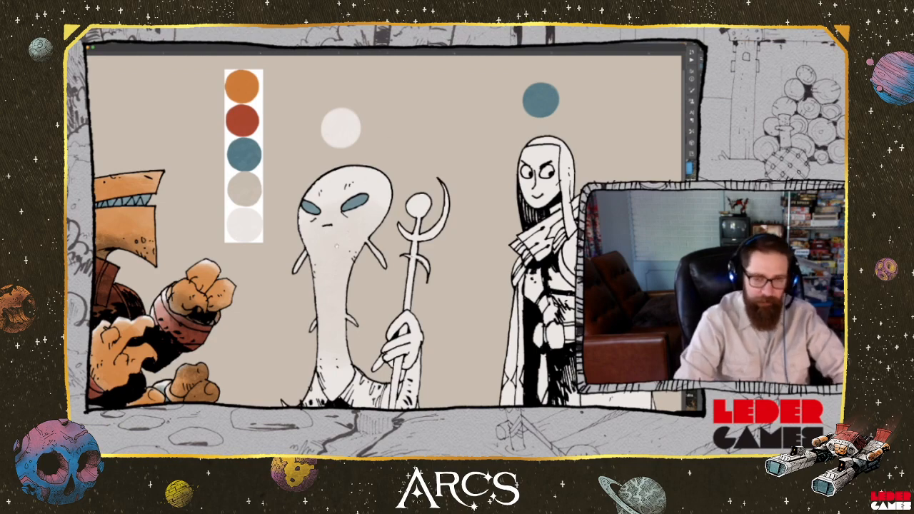
mouse_move(340, 249)
mouse_down()
mouse_move(369, 202)
mouse_move(413, 204)
mouse_up()
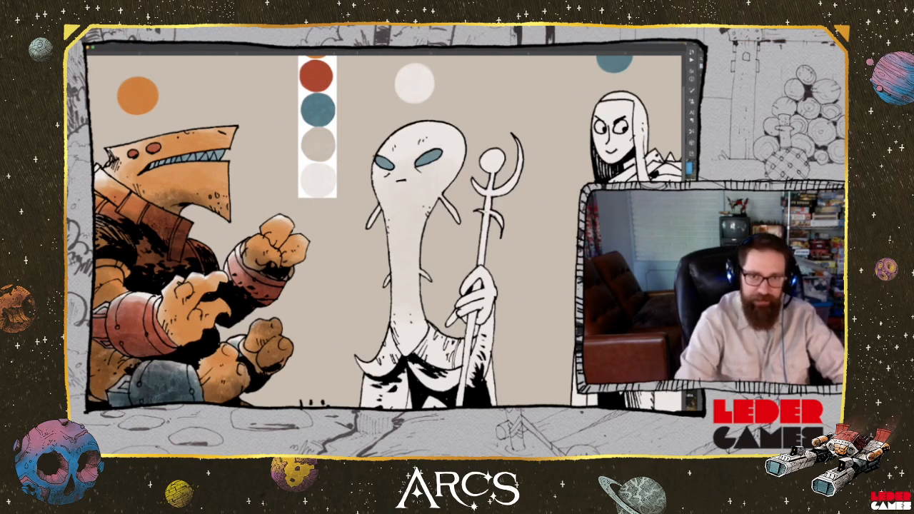
Colour the long-necked alien's staff with the palette's greyish beige
drag(493, 155, 483, 256)
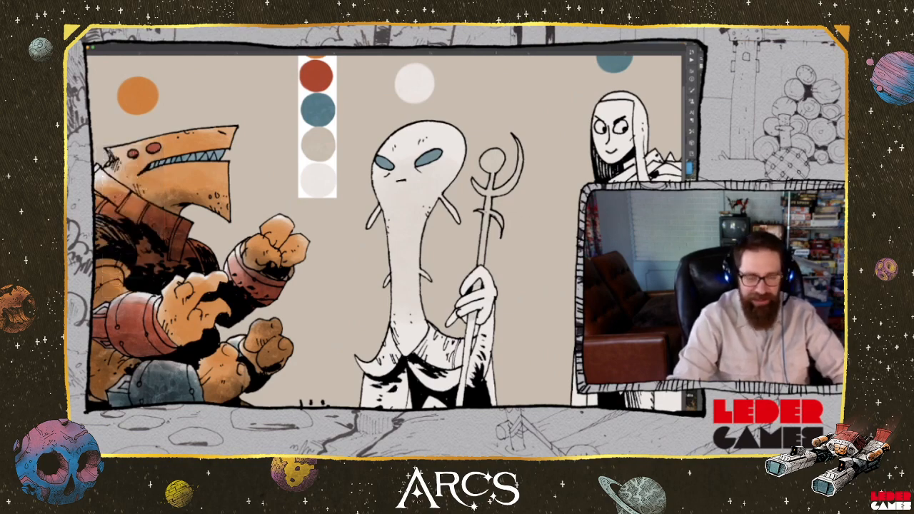
drag(400, 278, 407, 179)
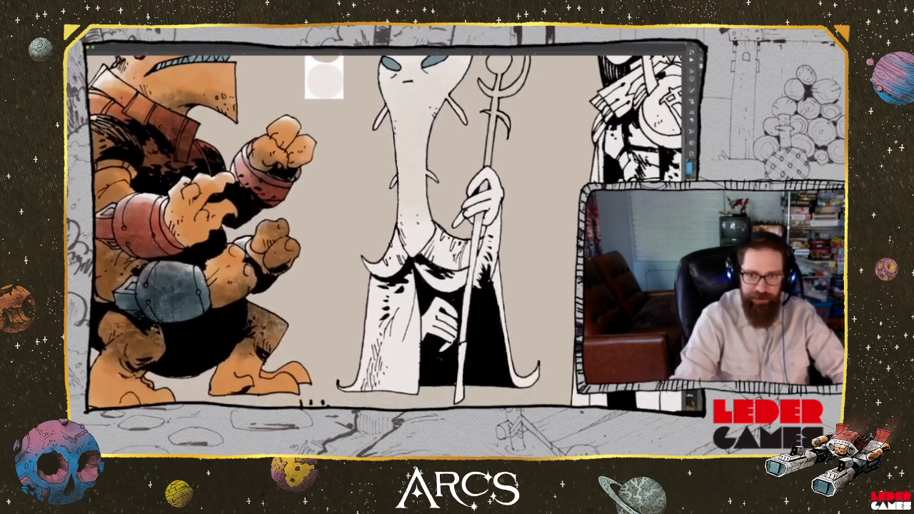
key(space)
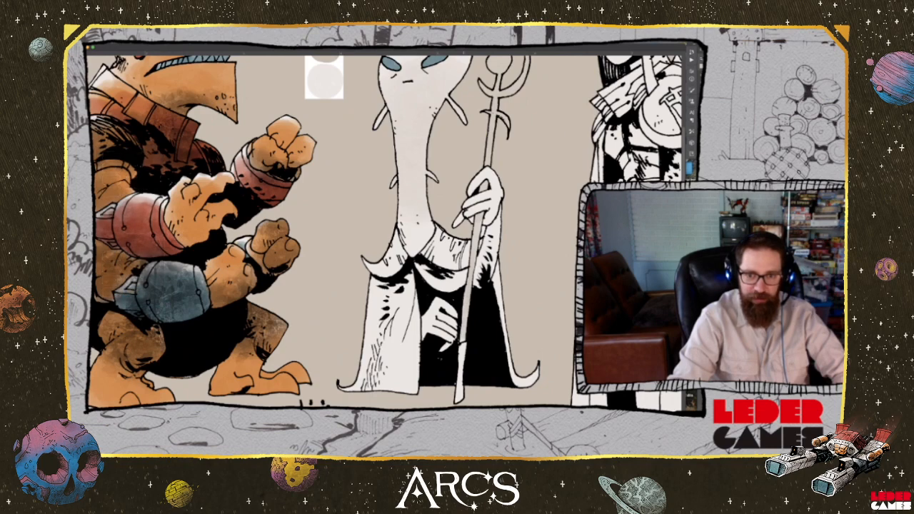
Sample the palette red and colour the sleeve below the long-necked alien's staff hand
drag(439, 136, 492, 268)
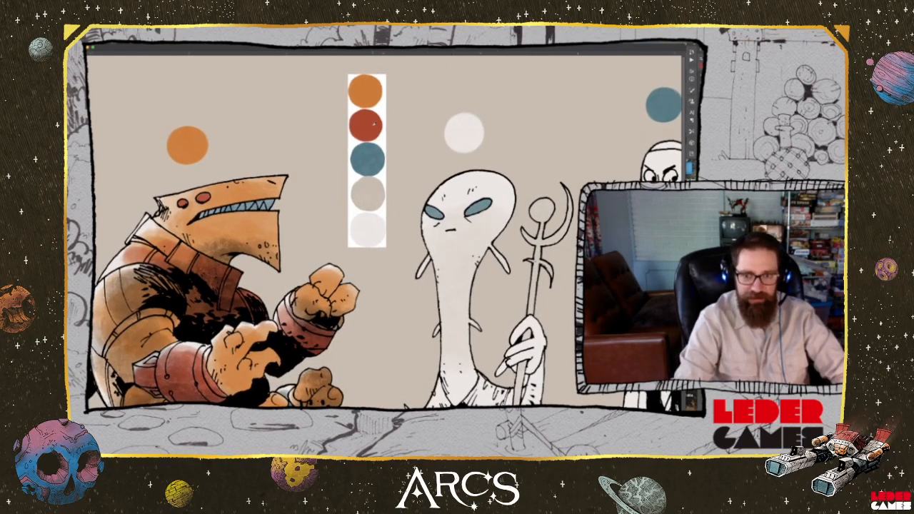
drag(576, 320, 508, 203)
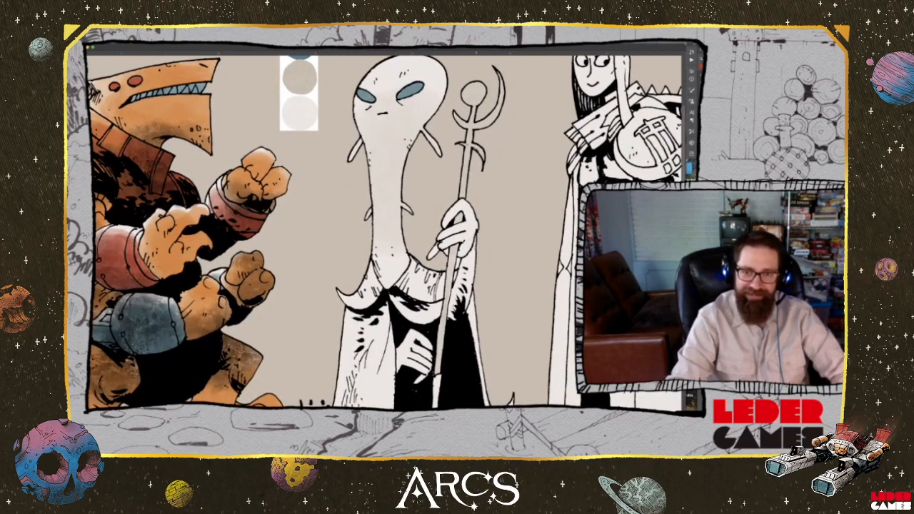
drag(475, 250, 474, 258)
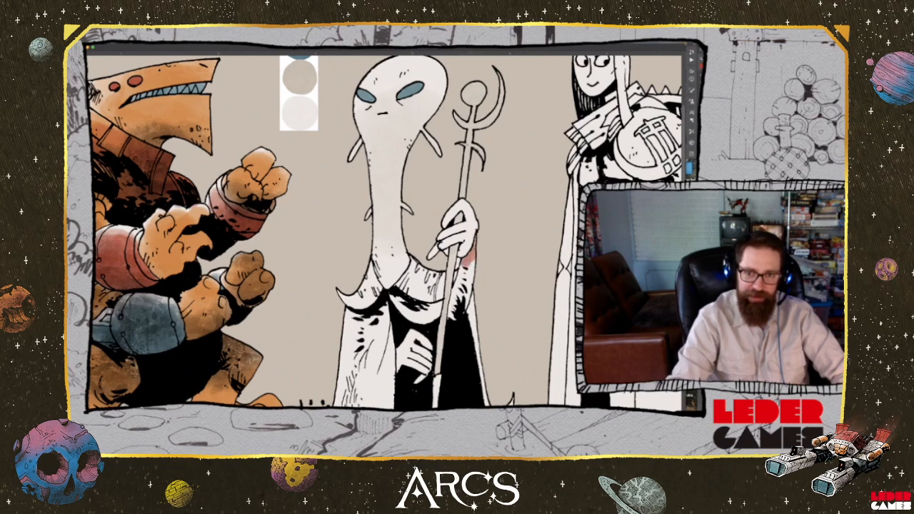
mouse_move(473, 257)
mouse_down()
mouse_move(466, 303)
mouse_move(450, 319)
mouse_move(461, 268)
mouse_up()
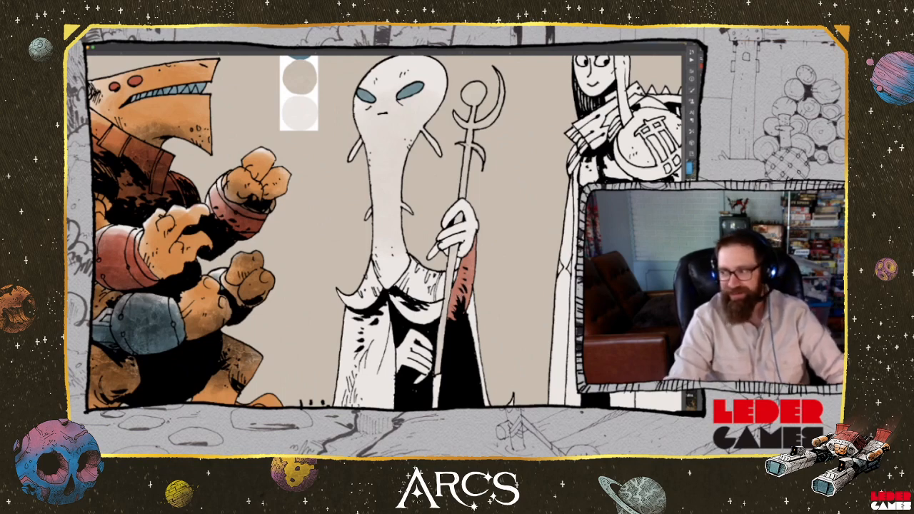
key(space)
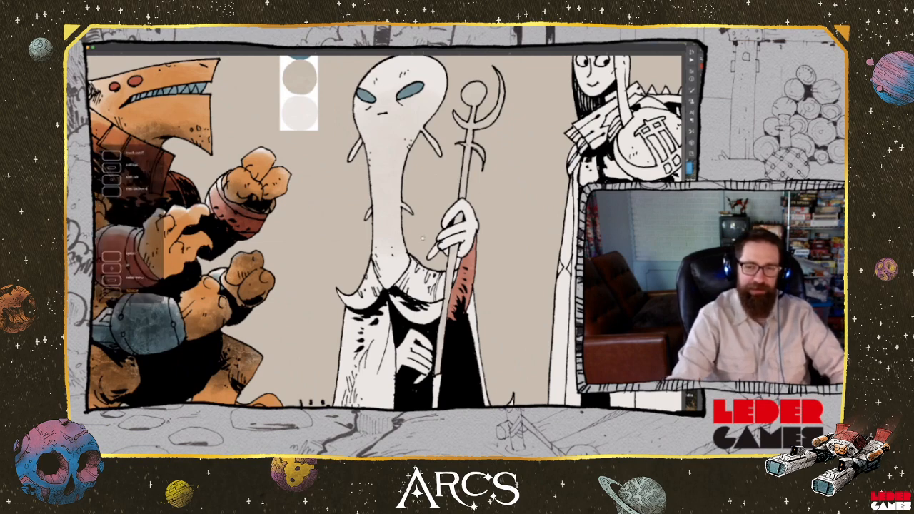
Sample the palette orange and colour the lower end of the long-necked alien's staff
mouse_move(422, 240)
mouse_down()
mouse_move(479, 293)
mouse_move(420, 348)
mouse_move(423, 380)
mouse_move(466, 383)
mouse_up()
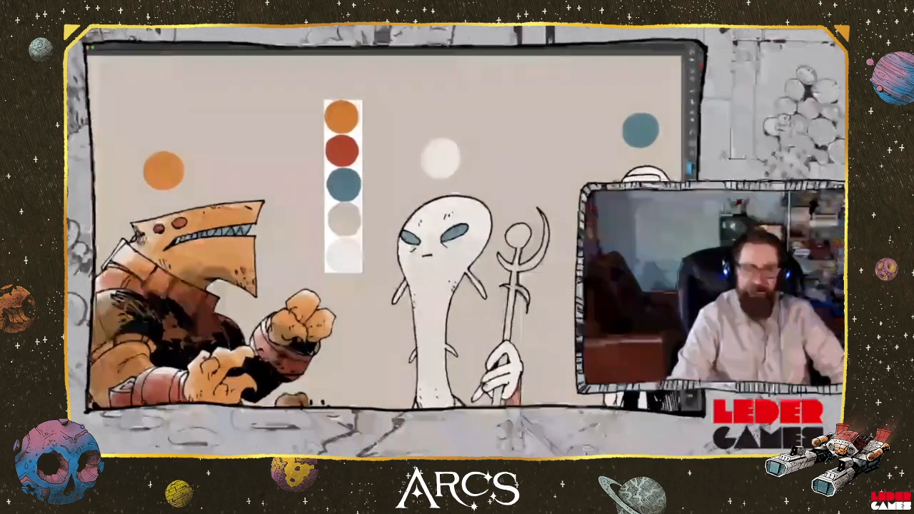
mouse_move(460, 308)
mouse_down()
mouse_move(500, 314)
mouse_move(467, 275)
mouse_move(445, 201)
mouse_move(451, 160)
mouse_up()
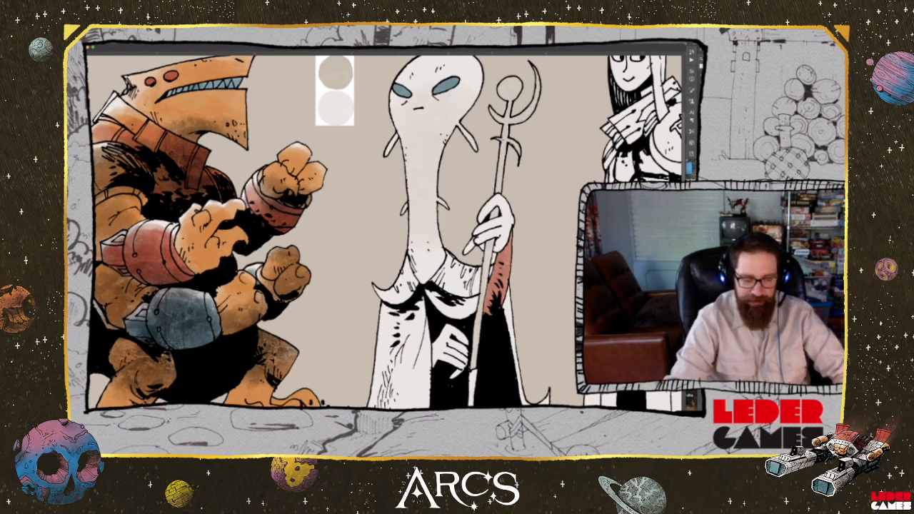
mouse_move(457, 318)
mouse_down()
mouse_move(487, 269)
mouse_move(479, 366)
mouse_up()
drag(370, 63, 395, 119)
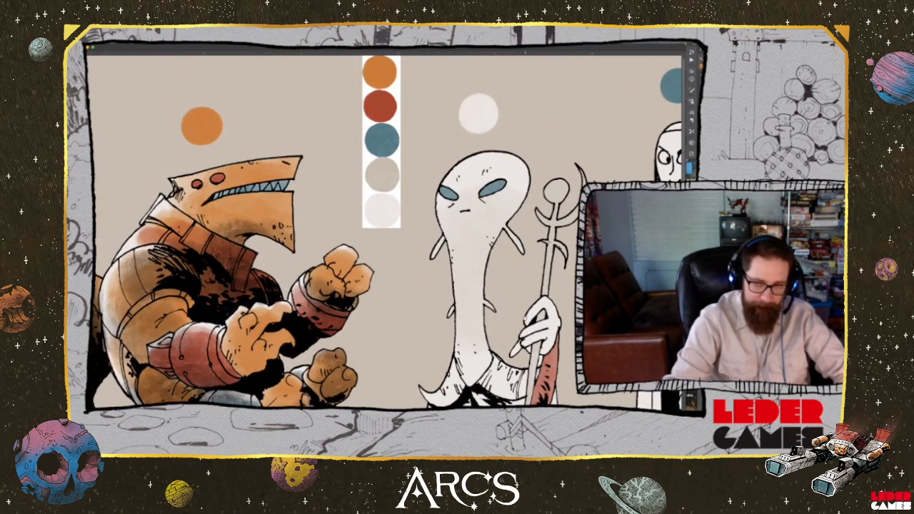
scroll(395, 117, down, 5)
drag(515, 312, 513, 262)
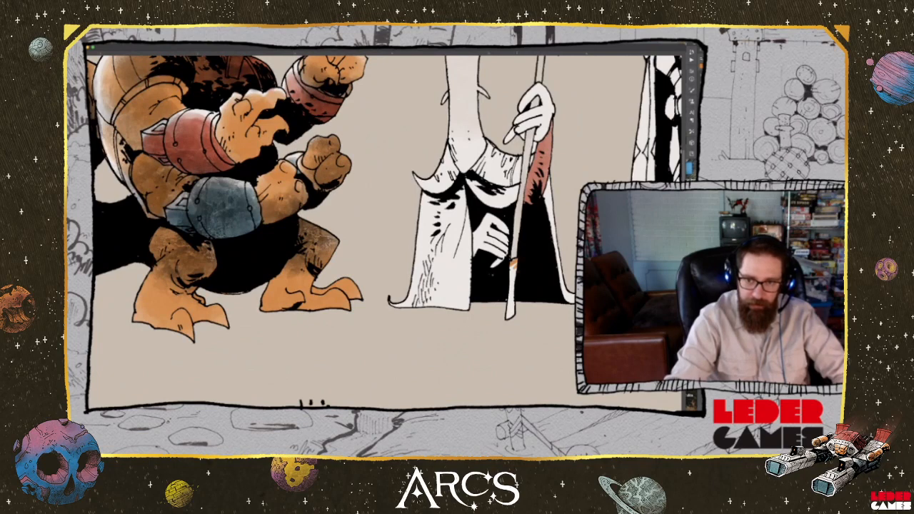
drag(512, 263, 511, 319)
drag(529, 193, 514, 376)
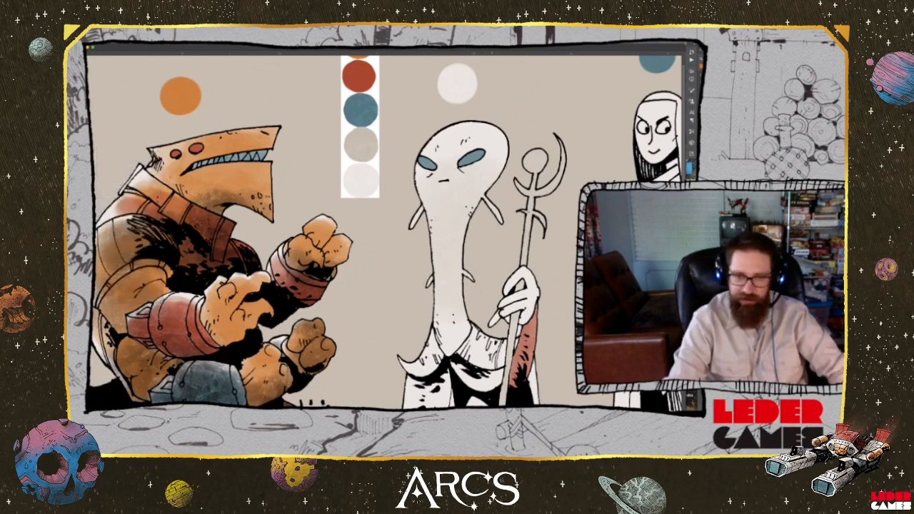
Colour both sides of the long-necked alien's pointed collar with the palette blue
drag(386, 286, 387, 209)
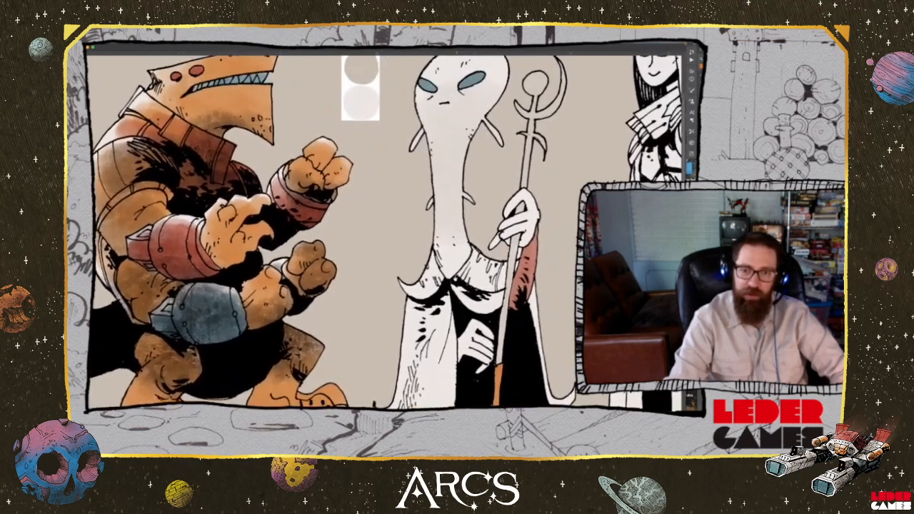
drag(460, 233, 496, 368)
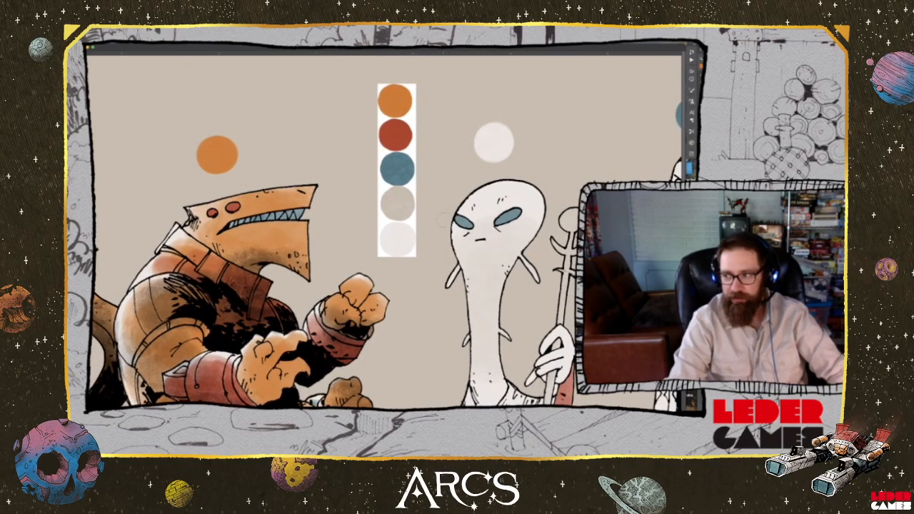
drag(528, 311, 429, 245)
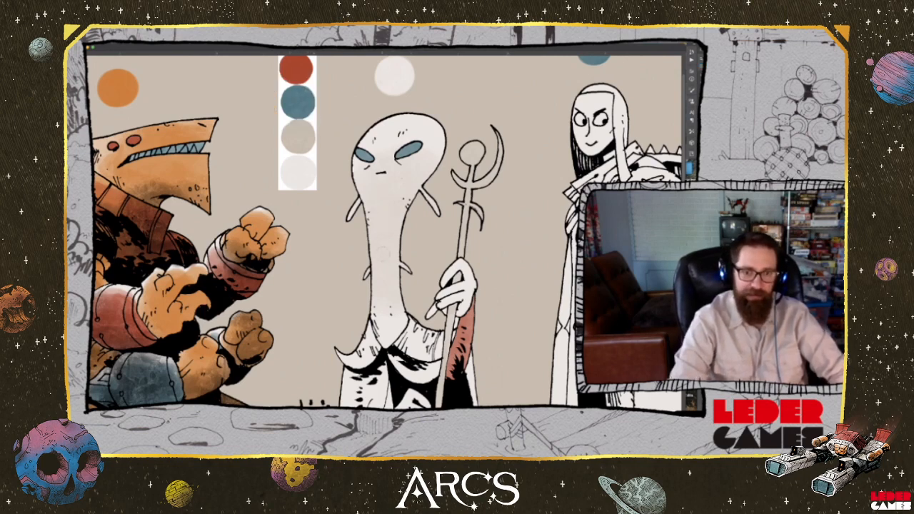
mouse_move(343, 354)
mouse_down()
mouse_move(368, 356)
mouse_move(371, 321)
mouse_move(380, 350)
mouse_up()
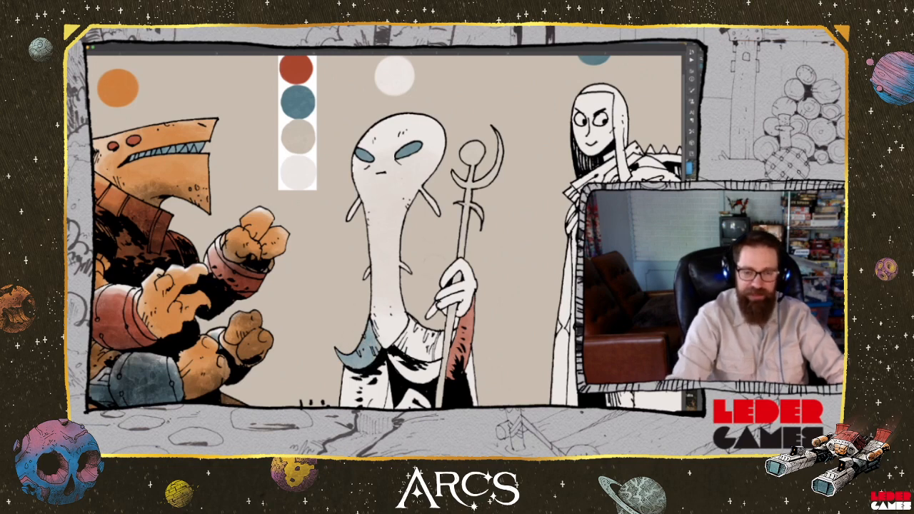
mouse_move(410, 318)
mouse_down()
mouse_move(419, 334)
mouse_move(406, 348)
mouse_move(401, 340)
mouse_move(413, 351)
mouse_move(429, 342)
mouse_move(443, 356)
mouse_move(411, 326)
mouse_move(412, 350)
mouse_move(453, 340)
mouse_up()
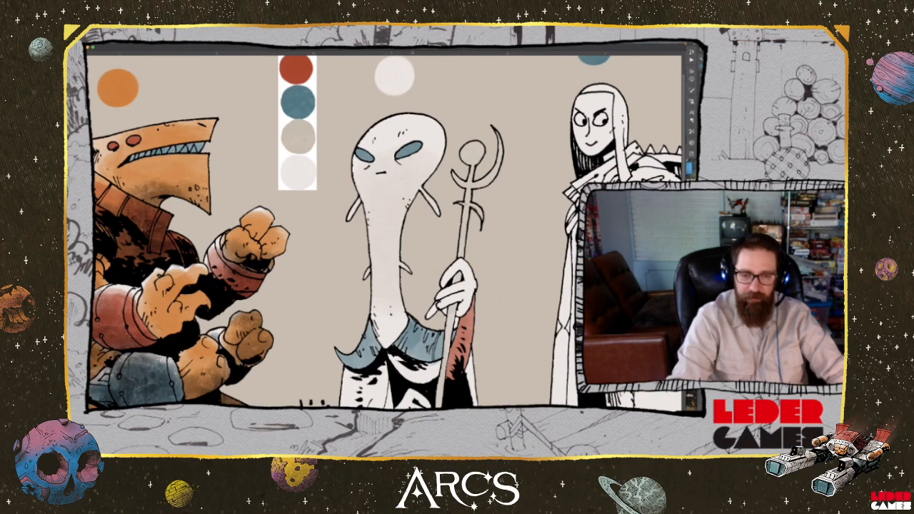
Colour the long-necked alien's robe below the collar, including the folds across the chest, with the palette's greyish beige
mouse_move(403, 348)
mouse_down()
mouse_move(412, 353)
mouse_move(419, 333)
mouse_move(492, 289)
mouse_up()
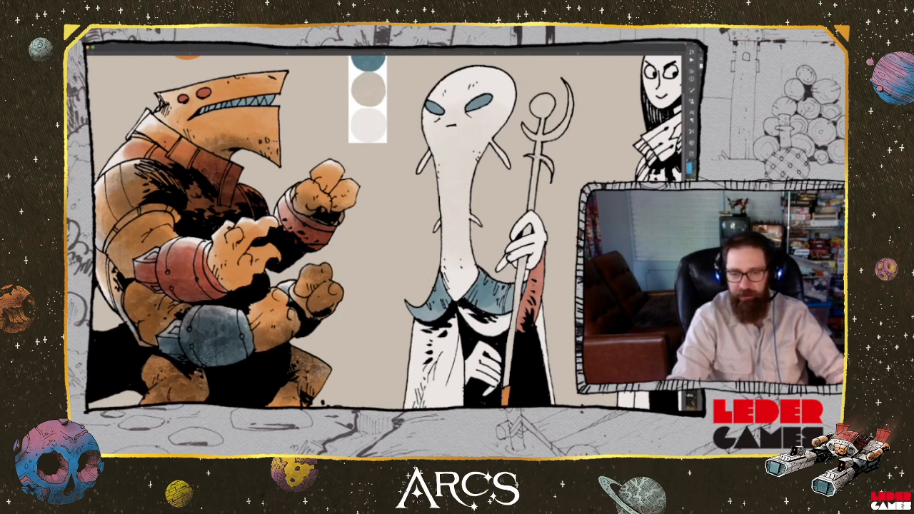
key(space)
key(space)
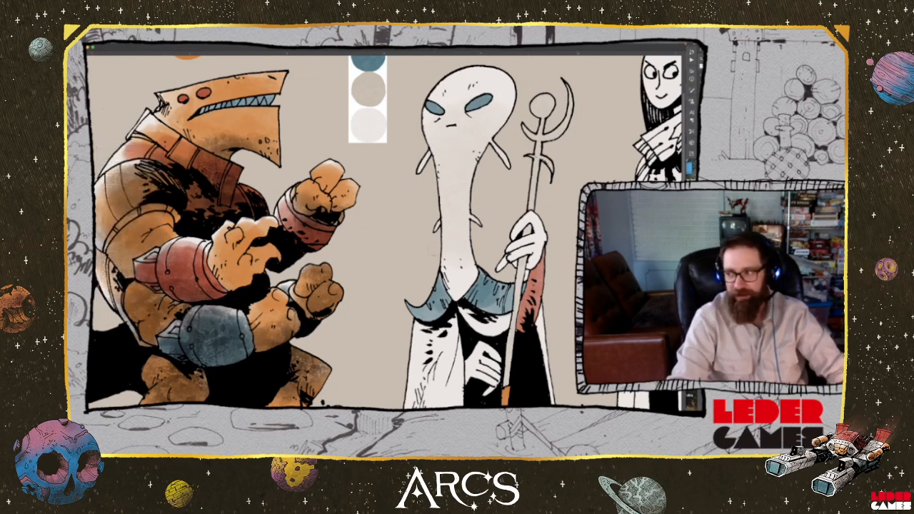
drag(435, 385, 404, 392)
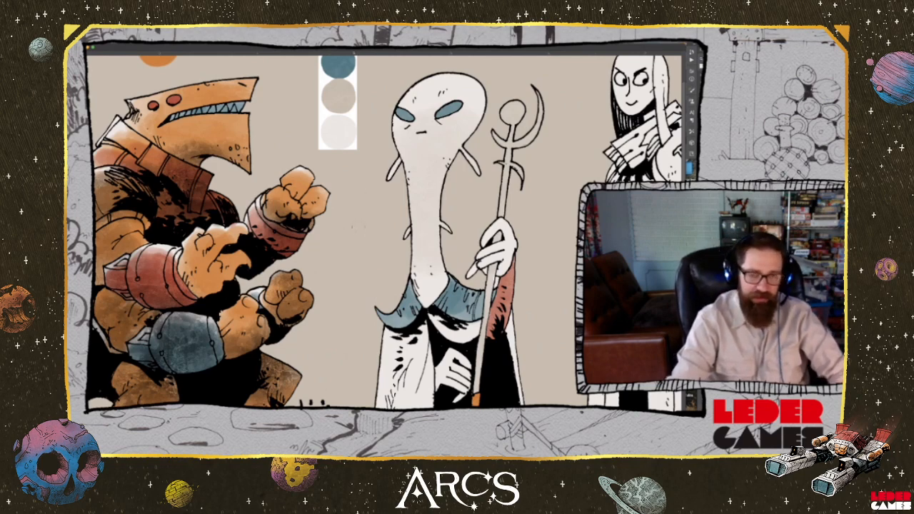
key(space)
drag(378, 220, 394, 285)
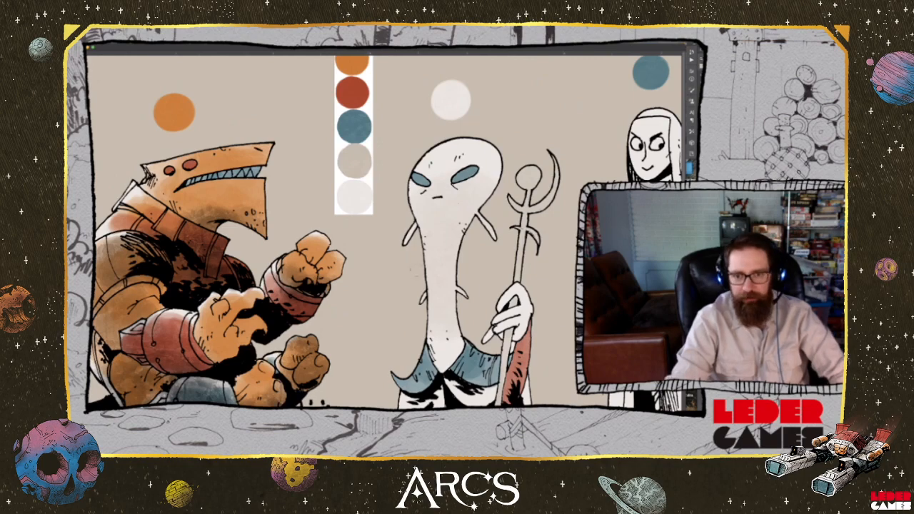
drag(371, 173, 377, 61)
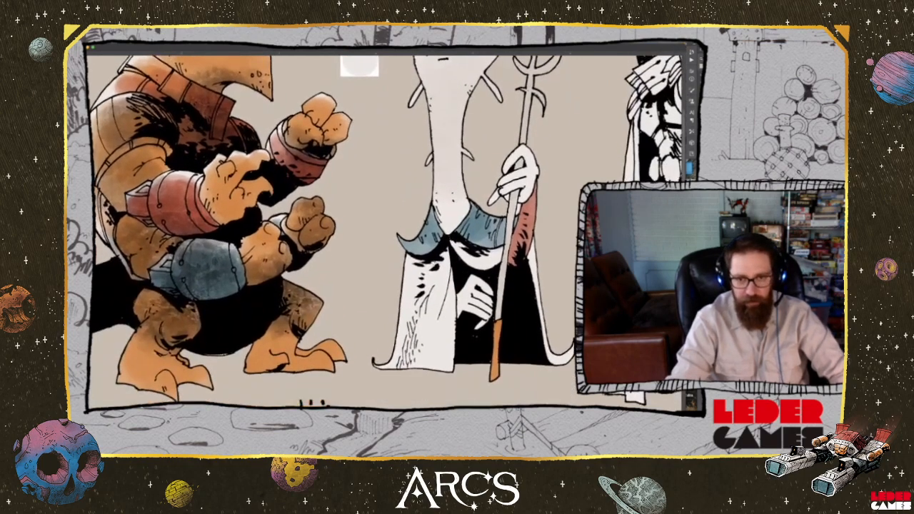
mouse_move(447, 253)
mouse_down()
mouse_move(433, 269)
mouse_move(411, 271)
mouse_move(421, 258)
mouse_move(431, 285)
mouse_move(446, 293)
mouse_move(450, 285)
mouse_move(451, 339)
mouse_move(411, 307)
mouse_move(403, 286)
mouse_up()
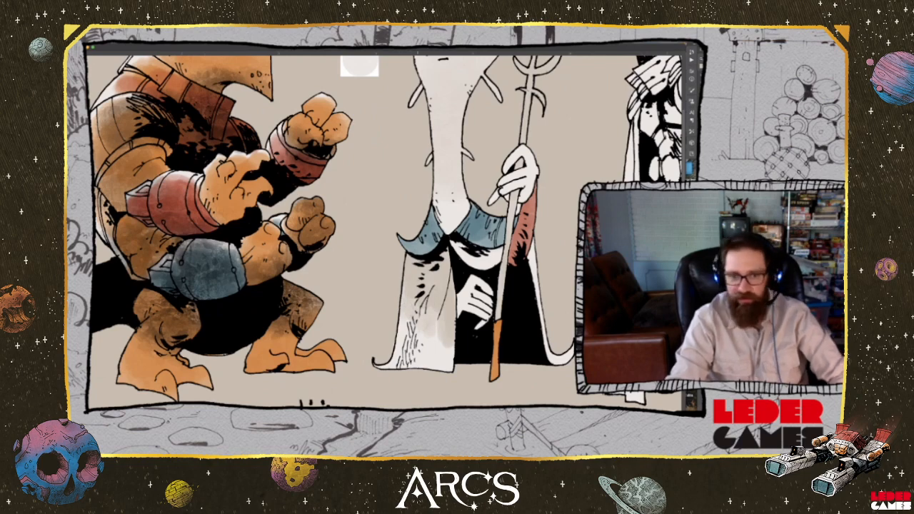
mouse_move(430, 313)
mouse_down()
mouse_move(433, 350)
mouse_move(447, 366)
mouse_move(409, 333)
mouse_move(400, 350)
mouse_move(446, 357)
mouse_up()
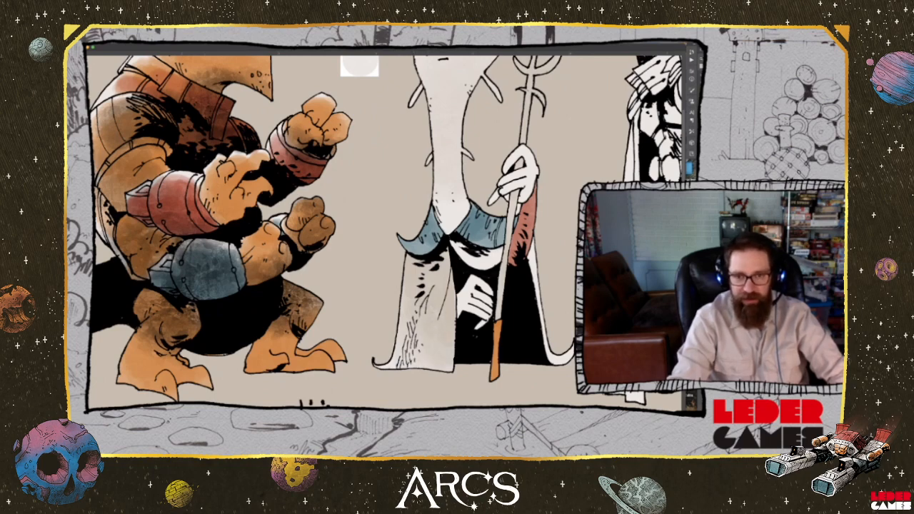
mouse_move(467, 258)
mouse_down()
mouse_move(457, 247)
mouse_move(482, 265)
mouse_move(501, 250)
mouse_move(534, 253)
mouse_move(532, 244)
mouse_move(556, 363)
mouse_up()
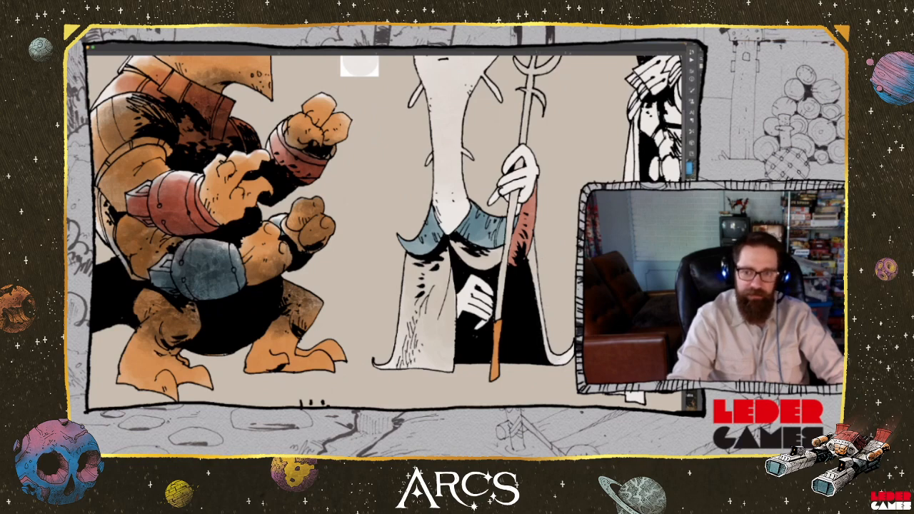
Sample the black inside the long-necked alien's robe and shade the robe with a translucent dark wash, deepest just below the collar
key(space)
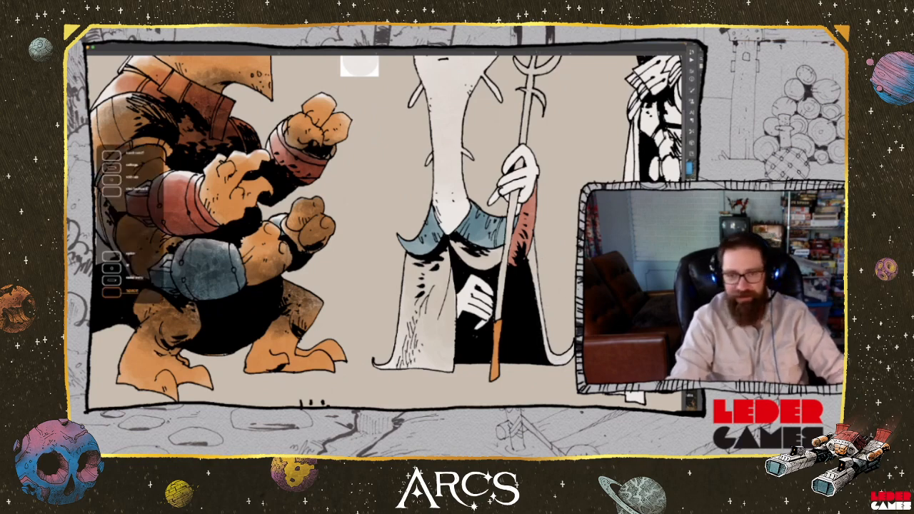
drag(438, 153, 461, 284)
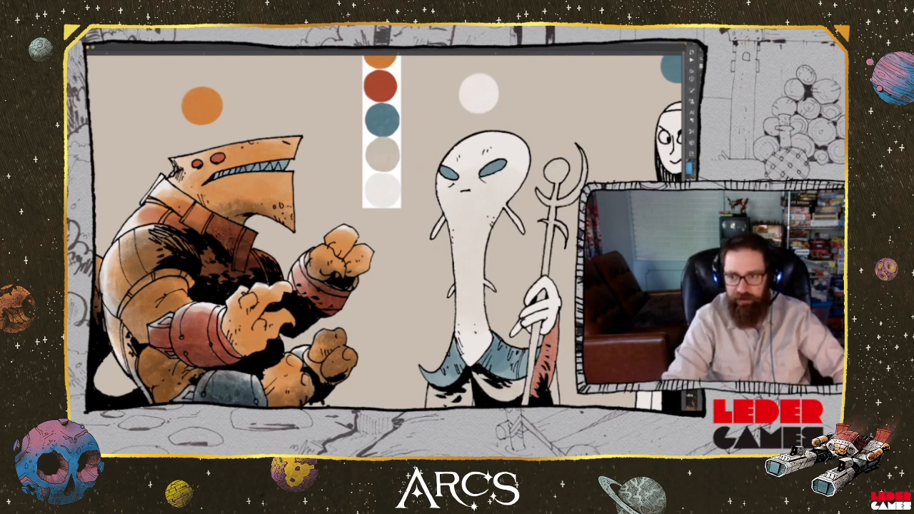
drag(508, 312, 481, 194)
drag(556, 236, 593, 263)
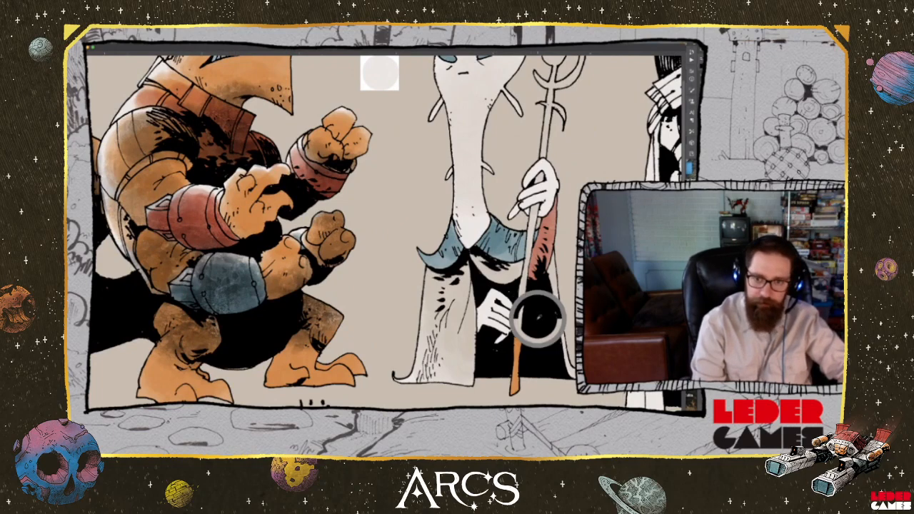
mouse_move(469, 283)
mouse_down()
mouse_move(434, 293)
mouse_move(439, 305)
mouse_move(433, 295)
mouse_move(439, 318)
mouse_move(466, 327)
mouse_move(427, 358)
mouse_up()
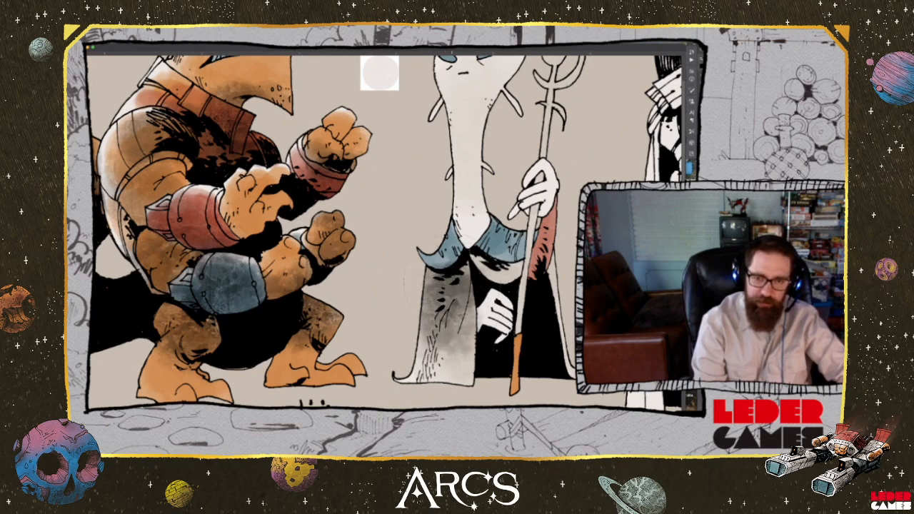
mouse_move(443, 285)
mouse_down()
mouse_move(432, 277)
mouse_move(481, 267)
mouse_move(476, 260)
mouse_move(502, 277)
mouse_move(552, 267)
mouse_move(540, 307)
mouse_up()
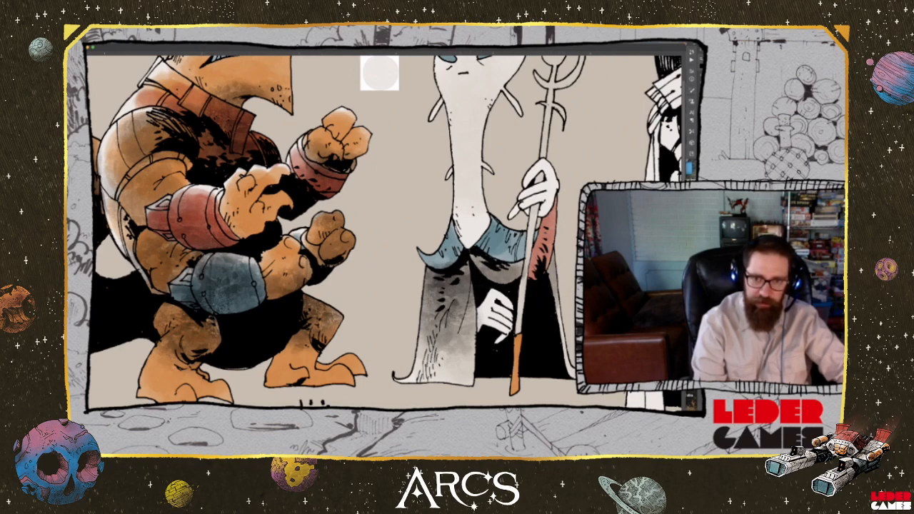
drag(436, 320, 444, 350)
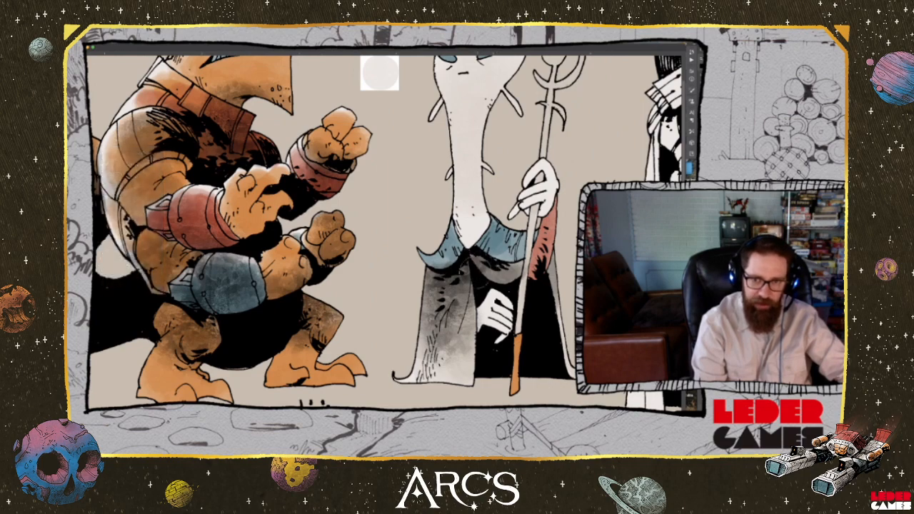
drag(475, 271, 432, 347)
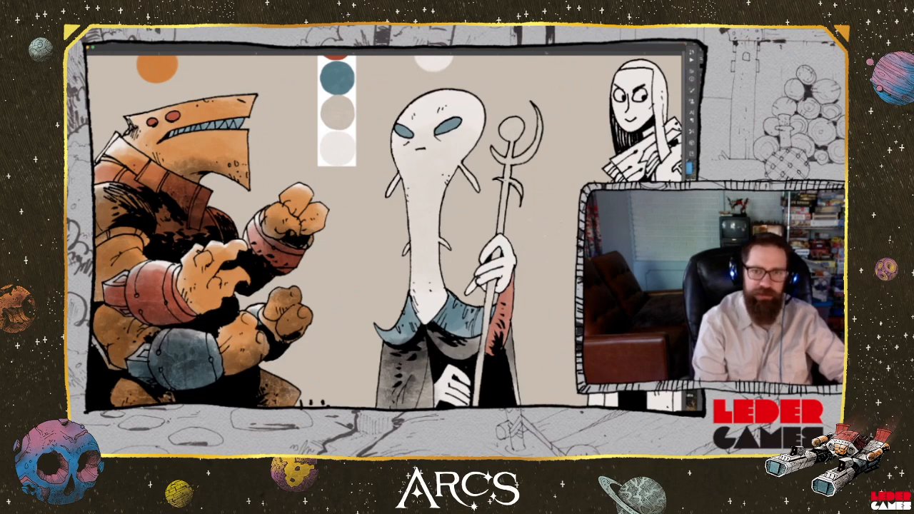
Shade the orb and the upper shaft of the long-necked alien's staff with a soft dark grey gradient
key(space)
key(space)
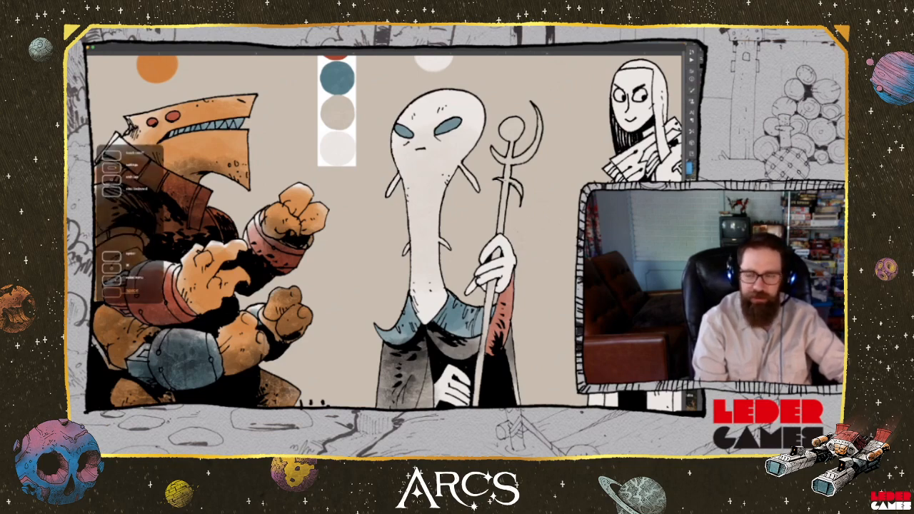
key(space)
key(space)
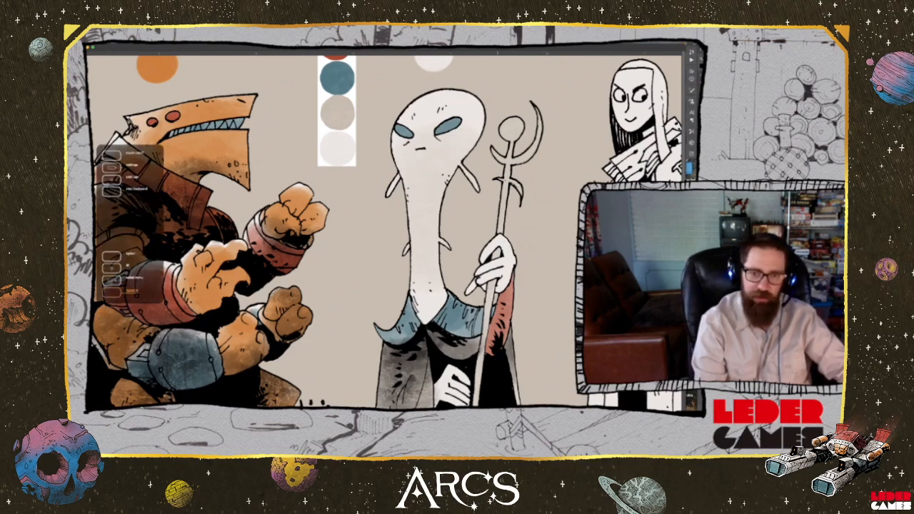
drag(429, 236, 272, 227)
drag(383, 309, 448, 305)
mouse_move(406, 169)
mouse_down()
mouse_move(421, 165)
mouse_move(417, 172)
mouse_move(406, 165)
mouse_move(420, 162)
mouse_move(411, 172)
mouse_up()
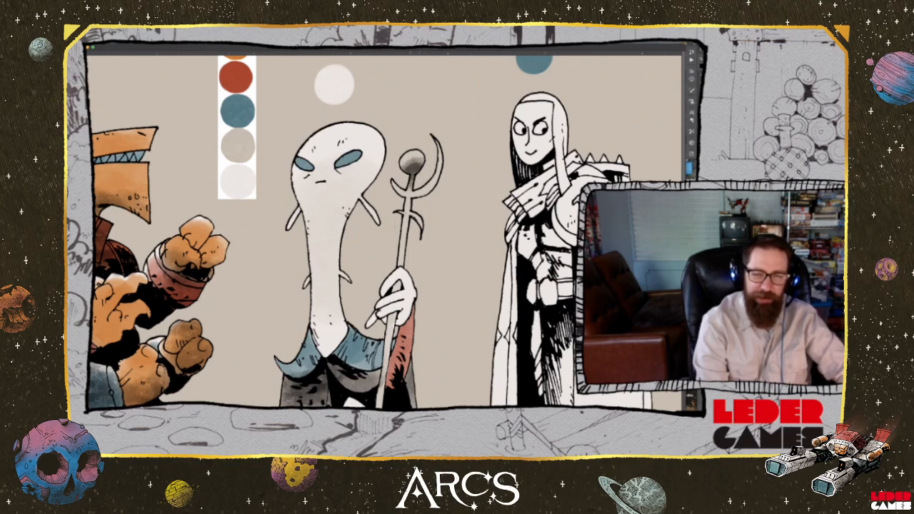
drag(406, 218, 402, 260)
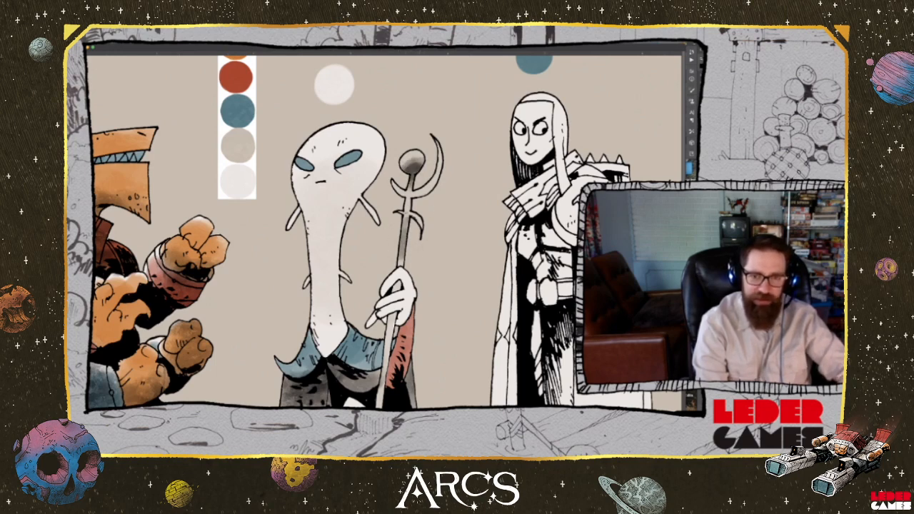
Test how black brush strokes build up and blend on the empty background above the characters, and clear the test strokes
mouse_move(405, 227)
mouse_down()
mouse_move(400, 254)
mouse_move(346, 279)
mouse_up()
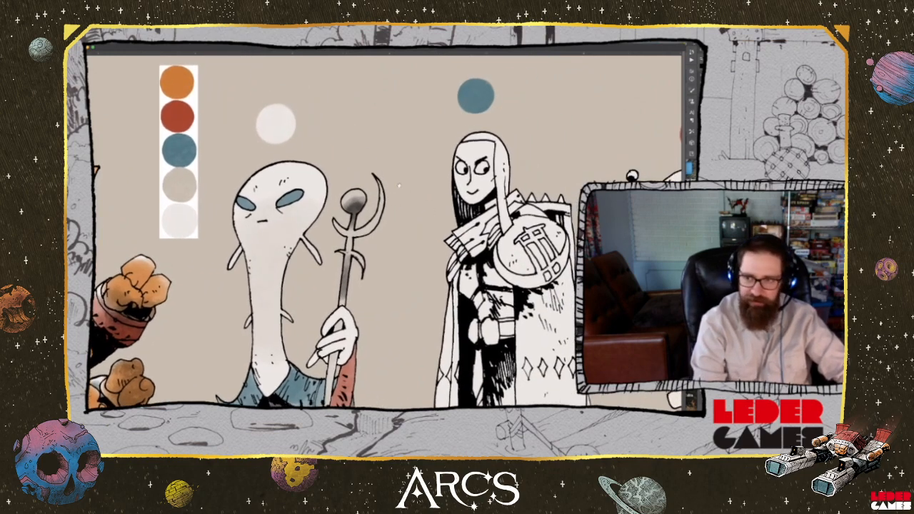
scroll(396, 175, up, 3)
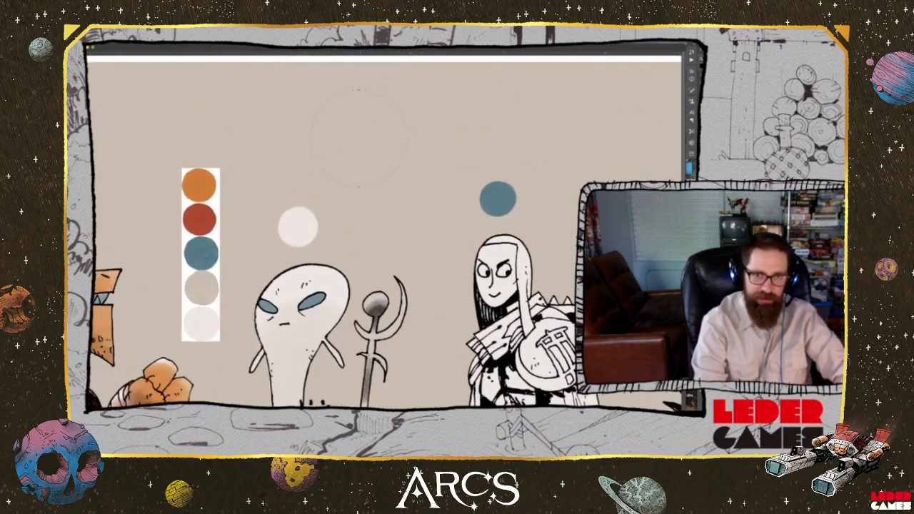
mouse_move(335, 138)
mouse_down()
mouse_move(328, 140)
mouse_move(536, 107)
mouse_move(583, 128)
mouse_move(557, 168)
mouse_move(464, 146)
mouse_move(422, 207)
mouse_move(358, 208)
mouse_move(452, 143)
mouse_move(497, 128)
mouse_move(480, 141)
mouse_up()
key(alt)
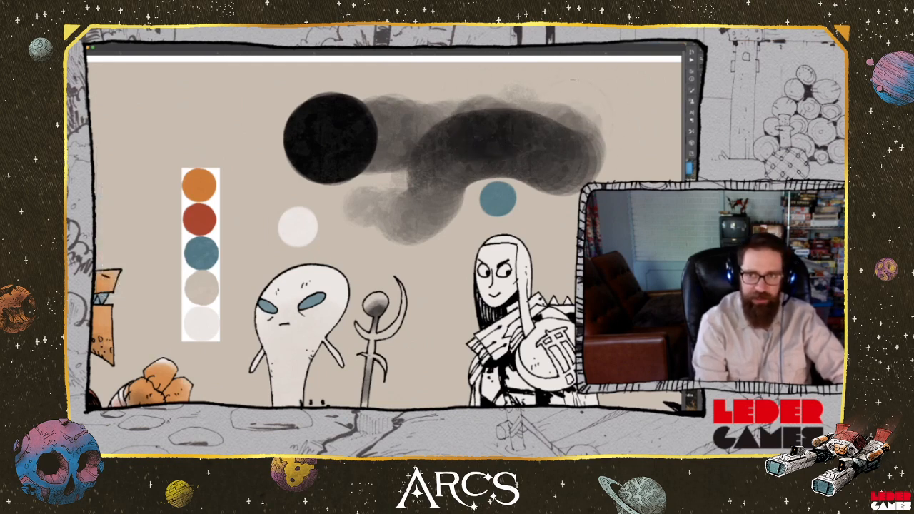
key(alt)
mouse_move(573, 123)
mouse_down()
mouse_move(613, 154)
mouse_move(595, 184)
mouse_move(550, 209)
mouse_up()
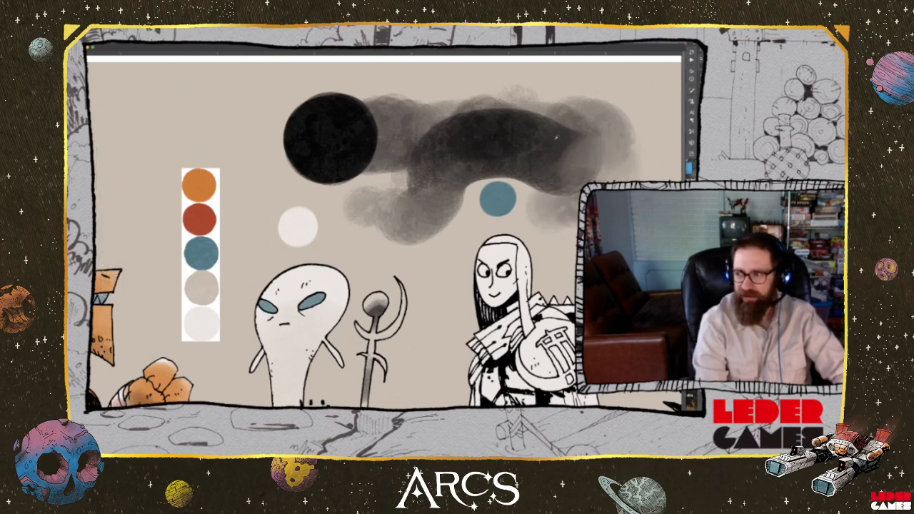
drag(556, 153, 579, 147)
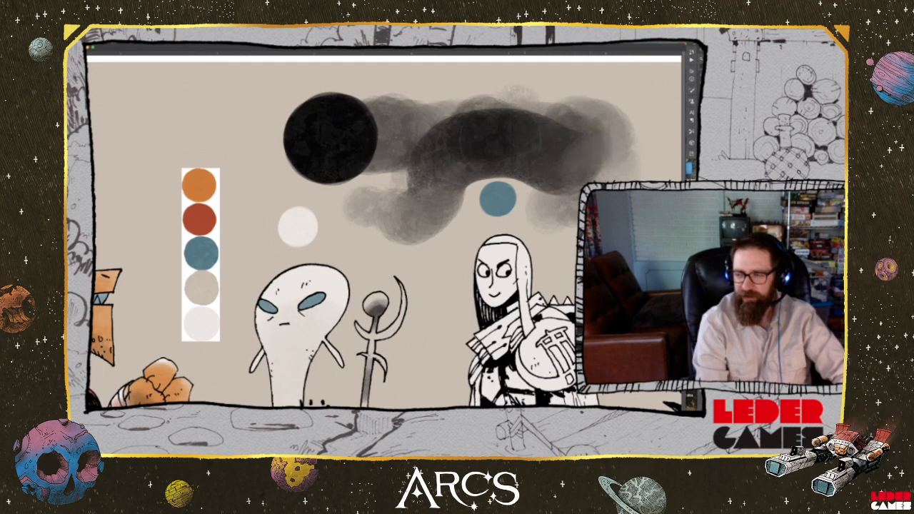
mouse_move(500, 137)
mouse_down()
mouse_move(449, 134)
mouse_move(425, 230)
mouse_move(368, 175)
mouse_up()
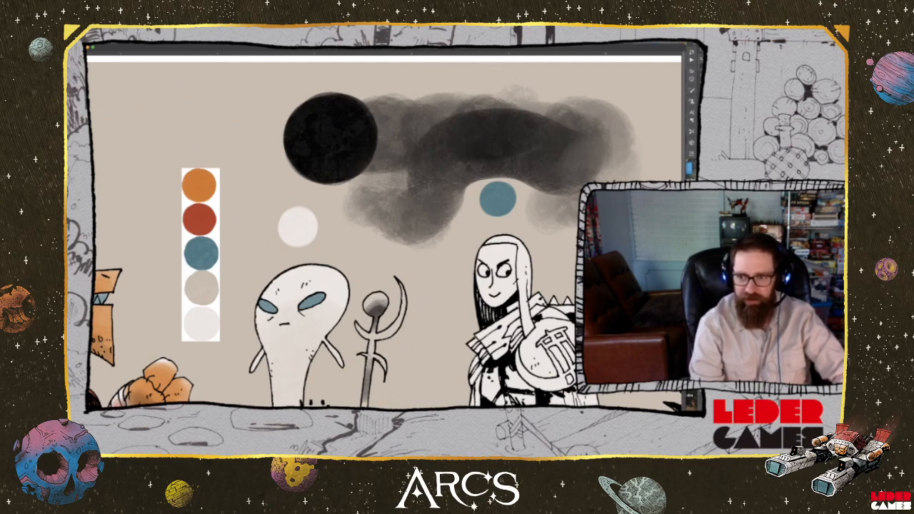
key(Delete)
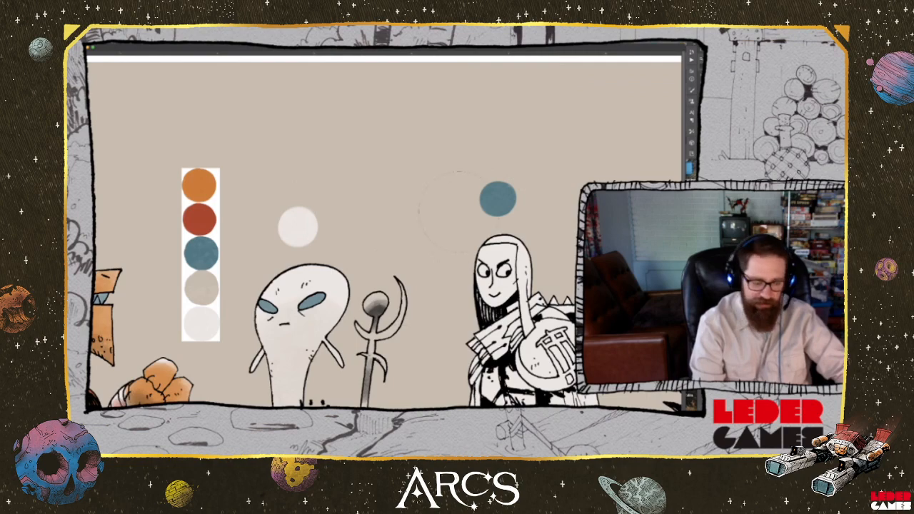
Move the colour palette strip beside the hooded, armoured character and sample its blue
mouse_move(328, 395)
mouse_down()
mouse_move(417, 230)
mouse_move(403, 207)
mouse_move(461, 240)
mouse_move(548, 251)
mouse_up()
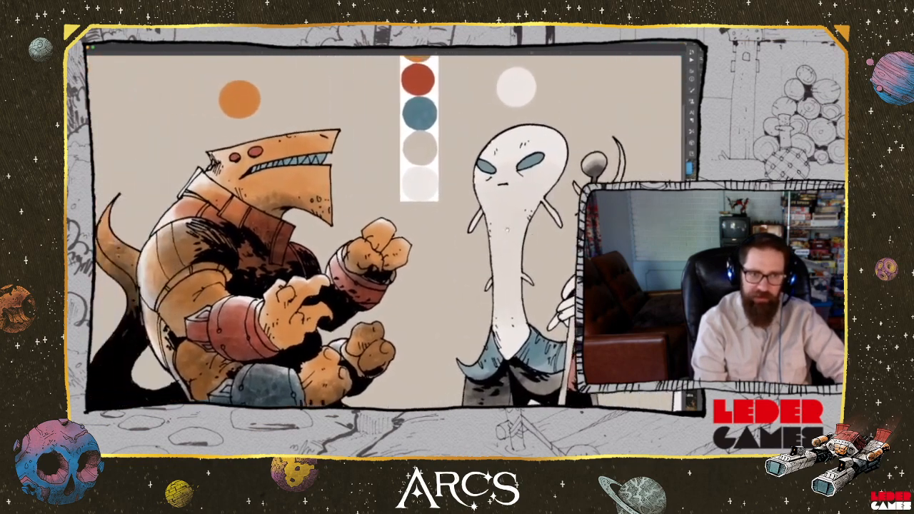
mouse_move(636, 246)
mouse_down()
mouse_move(399, 247)
mouse_move(489, 219)
mouse_move(351, 232)
mouse_move(381, 333)
mouse_move(372, 384)
mouse_up()
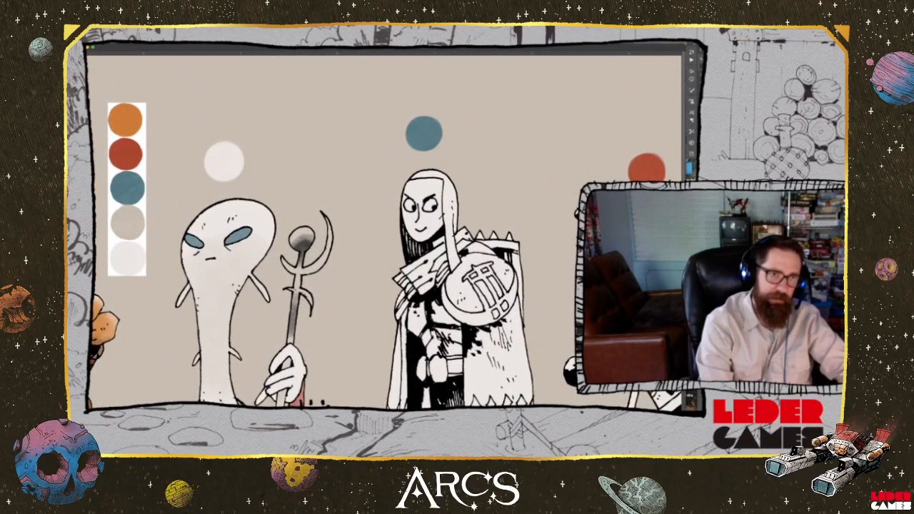
drag(152, 135, 390, 125)
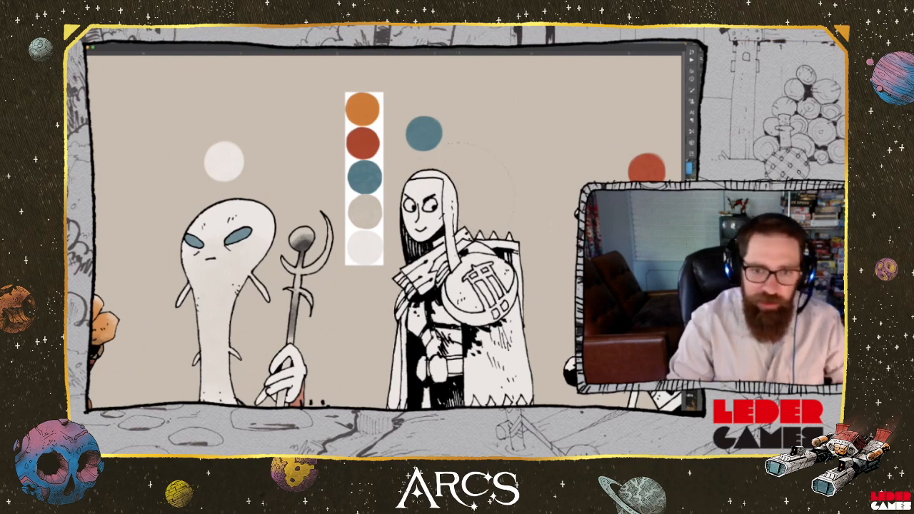
alt+click(368, 173)
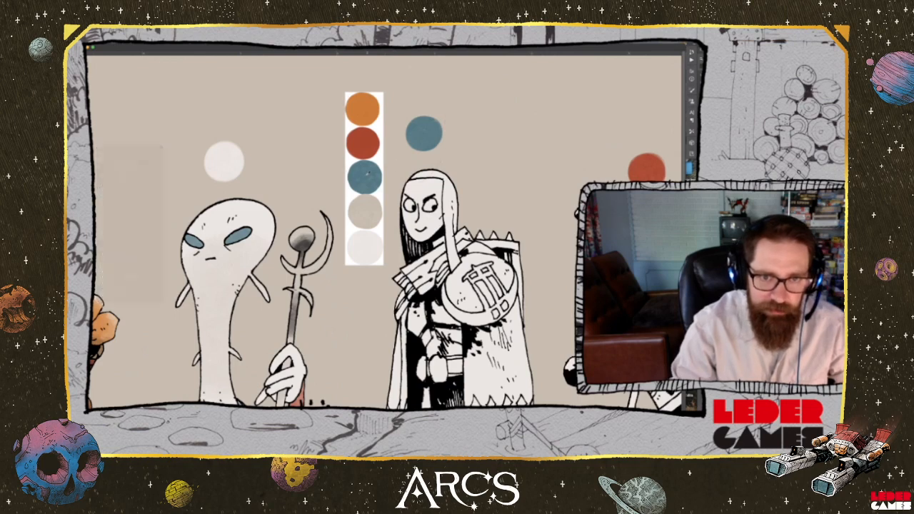
Paint the hooded character's face and hood with the palette blue, leaving the eyes white and a paler highlight along the hood
mouse_move(420, 230)
mouse_down()
mouse_move(418, 219)
mouse_move(426, 230)
mouse_move(412, 230)
mouse_move(410, 187)
mouse_move(443, 184)
mouse_move(433, 227)
mouse_move(421, 202)
mouse_move(442, 223)
mouse_move(433, 235)
mouse_move(421, 203)
mouse_up()
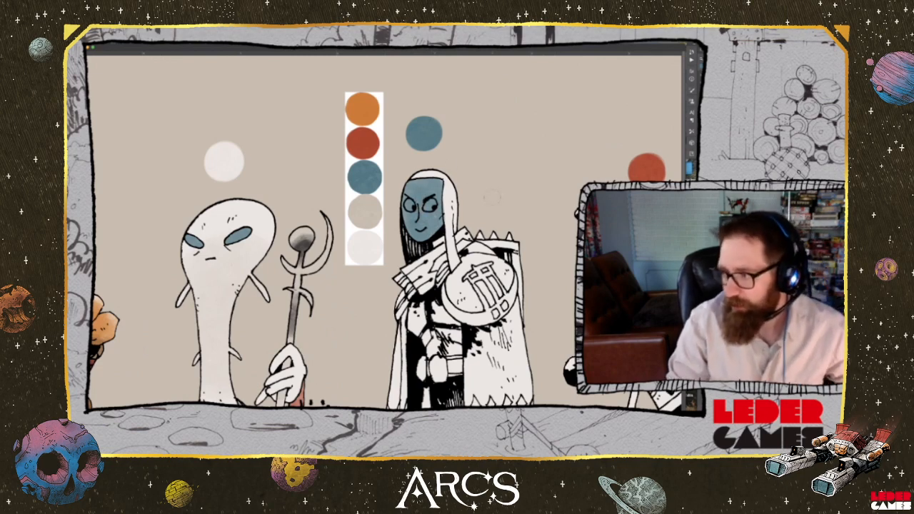
mouse_move(453, 233)
mouse_down()
mouse_move(452, 189)
mouse_move(450, 227)
mouse_move(445, 191)
mouse_move(415, 176)
mouse_up()
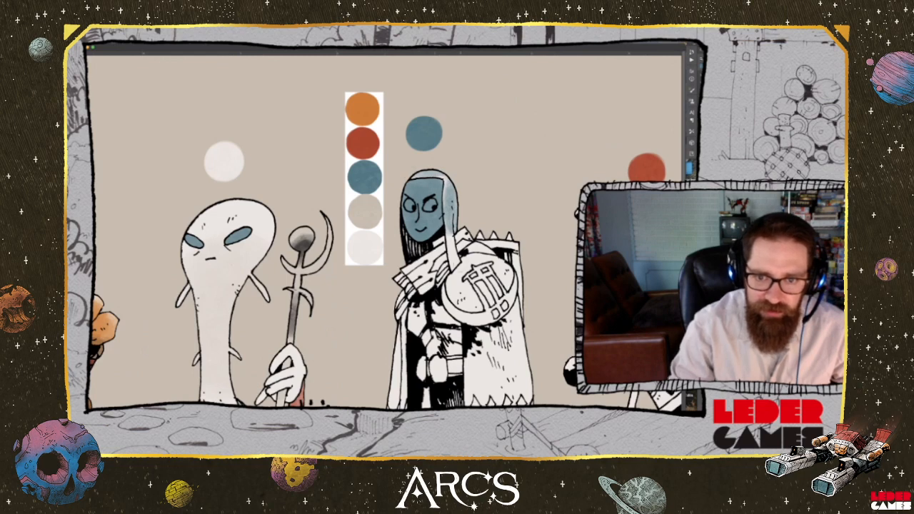
mouse_move(451, 235)
mouse_down()
mouse_move(454, 260)
mouse_move(449, 238)
mouse_move(434, 245)
mouse_move(441, 240)
mouse_up()
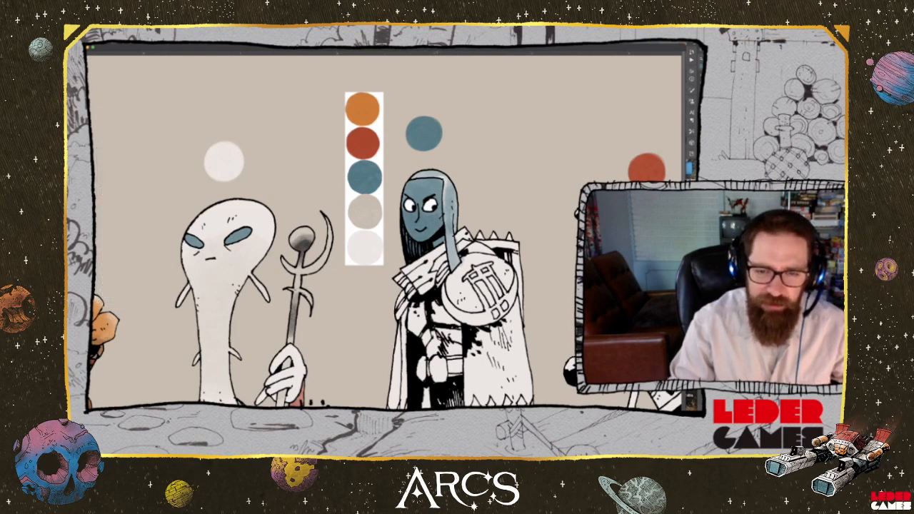
key(space)
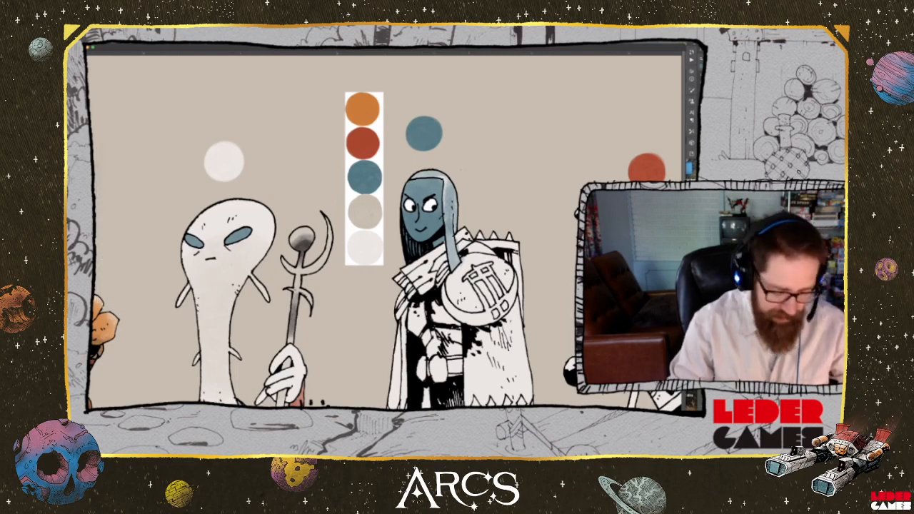
Brush a blue wash over the wide front panel of the armoured character's cloak, from below the shoulder plate past the diamond band
drag(386, 272, 348, 210)
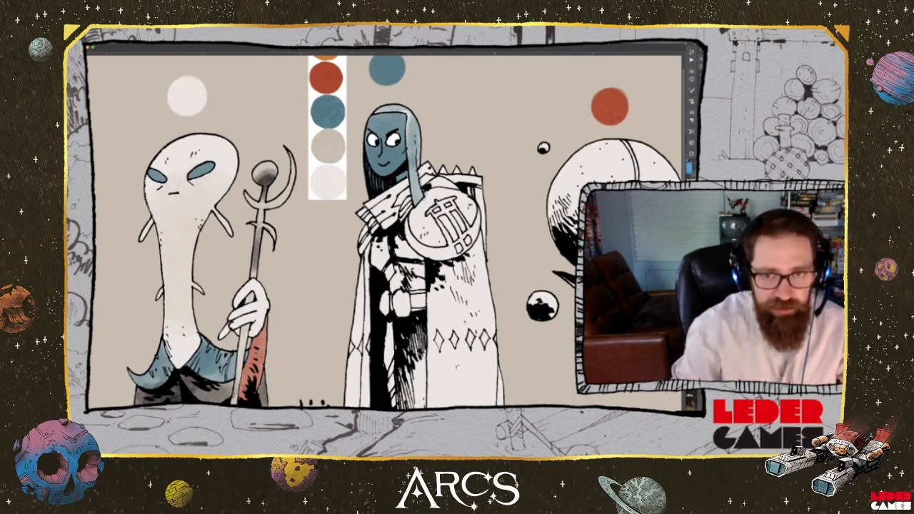
drag(429, 200, 404, 259)
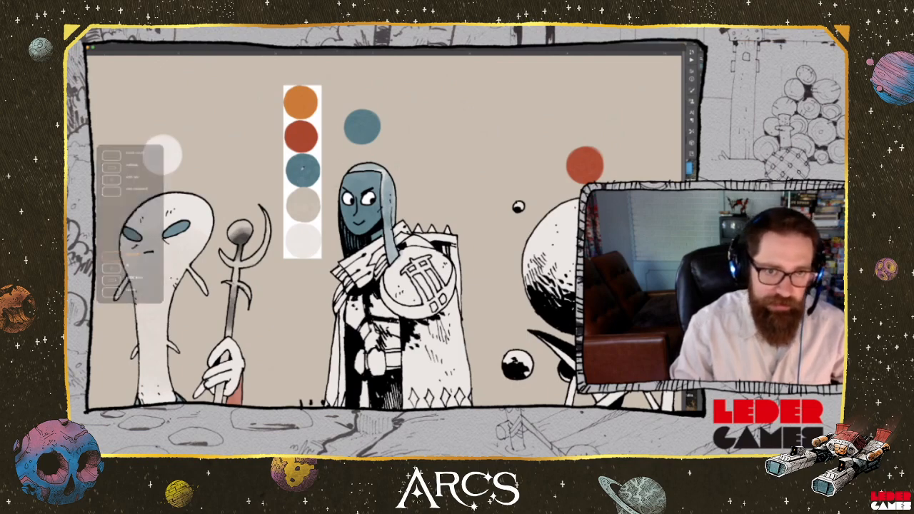
drag(465, 264, 482, 101)
mouse_move(428, 174)
mouse_down()
mouse_move(428, 210)
mouse_move(437, 163)
mouse_move(463, 156)
mouse_move(478, 123)
mouse_move(465, 170)
mouse_move(475, 191)
mouse_move(447, 203)
mouse_move(438, 172)
mouse_move(458, 203)
mouse_move(447, 245)
mouse_move(432, 236)
mouse_move(424, 251)
mouse_move(477, 250)
mouse_move(484, 280)
mouse_move(455, 303)
mouse_move(437, 300)
mouse_move(424, 274)
mouse_move(465, 334)
mouse_move(491, 333)
mouse_move(422, 250)
mouse_up()
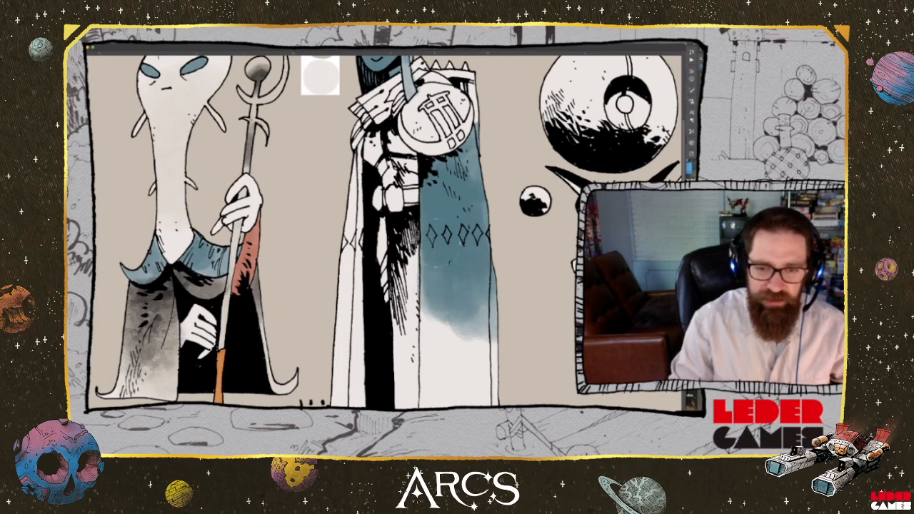
Extend the cloak panel's blue wash down to the hem and blend it into a lighter, watery texture below the diamonds
drag(504, 275, 500, 158)
mouse_move(468, 230)
mouse_down()
mouse_move(477, 294)
mouse_move(460, 286)
mouse_move(439, 293)
mouse_move(423, 271)
mouse_move(439, 228)
mouse_move(428, 200)
mouse_move(420, 221)
mouse_up()
drag(416, 253, 417, 291)
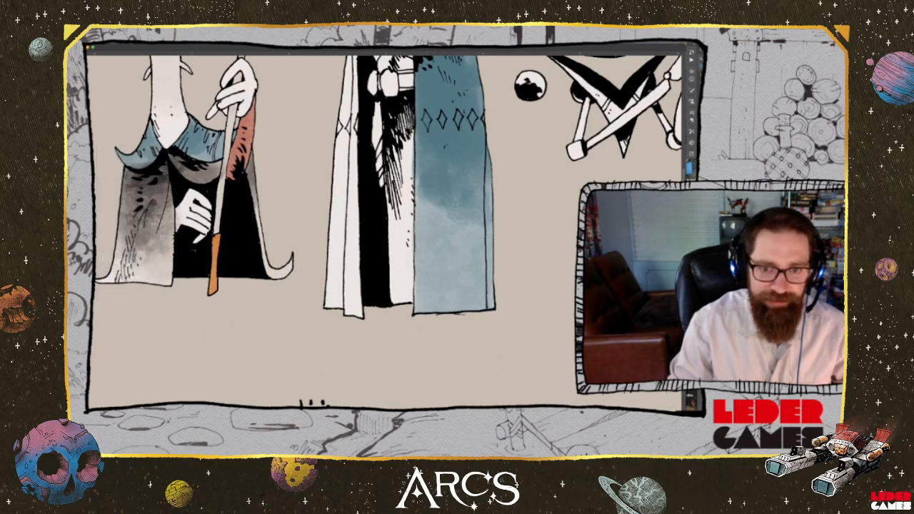
mouse_move(428, 200)
mouse_down()
mouse_move(432, 237)
mouse_move(463, 243)
mouse_move(484, 275)
mouse_up()
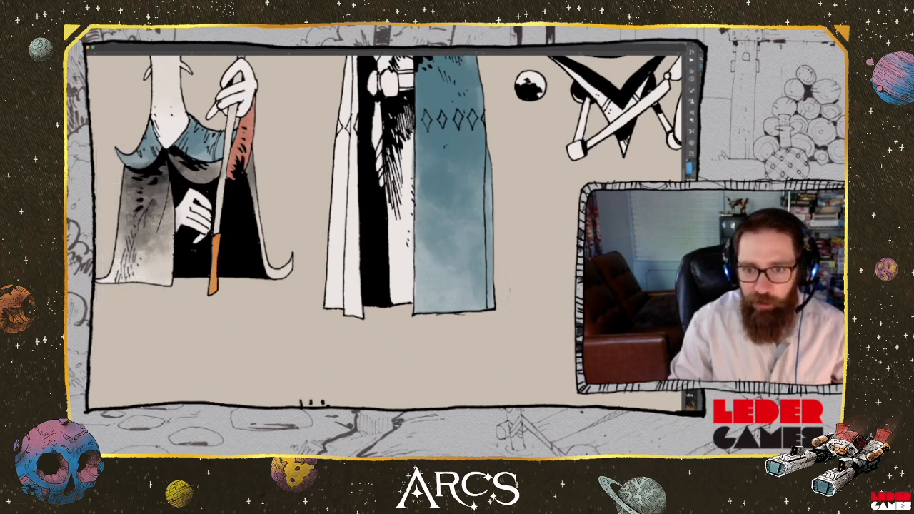
mouse_move(450, 250)
mouse_down()
mouse_move(467, 220)
mouse_move(488, 209)
mouse_move(479, 183)
mouse_up()
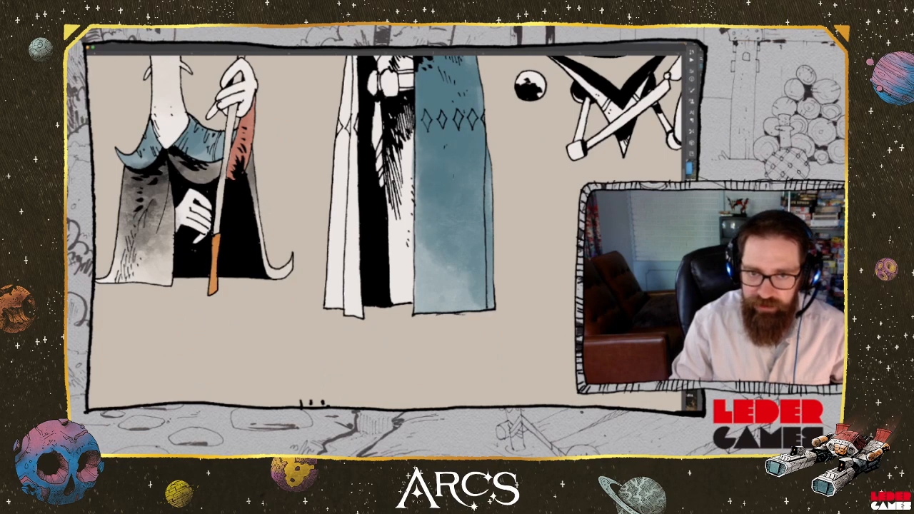
drag(417, 178, 417, 191)
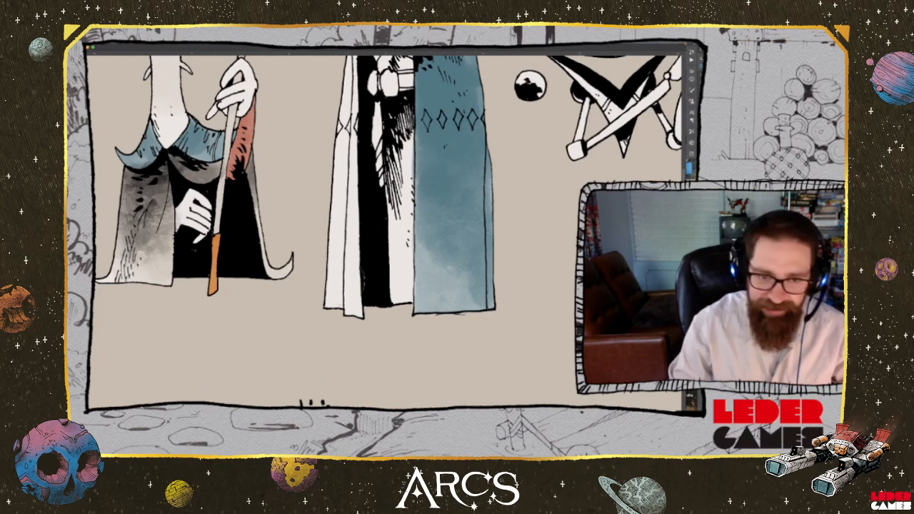
Paint the narrow cloak panel on the opposite side of the armoured character with the same blue wash
mouse_move(350, 274)
mouse_down()
mouse_move(339, 299)
mouse_move(350, 304)
mouse_move(348, 174)
mouse_move(401, 334)
mouse_move(371, 282)
mouse_move(385, 161)
mouse_move(380, 186)
mouse_up()
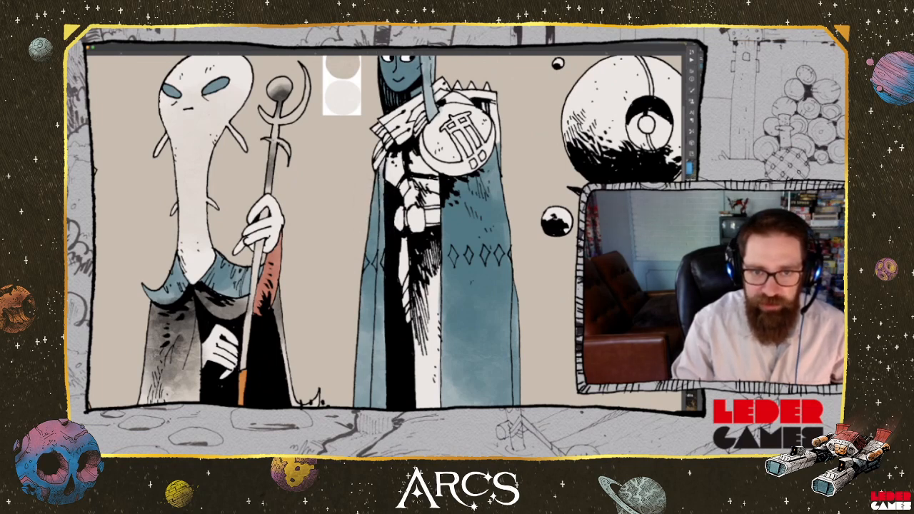
drag(382, 225, 382, 173)
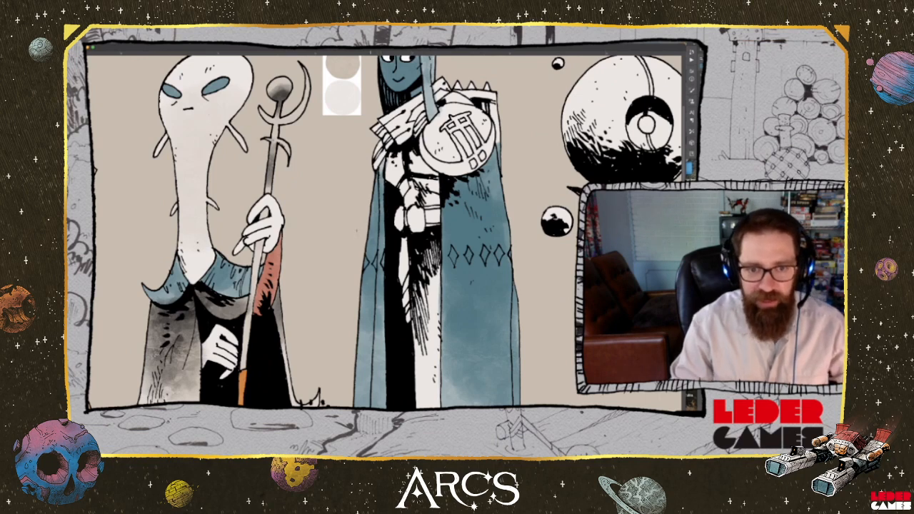
mouse_move(381, 294)
mouse_down()
mouse_move(377, 359)
mouse_move(366, 374)
mouse_move(374, 394)
mouse_up()
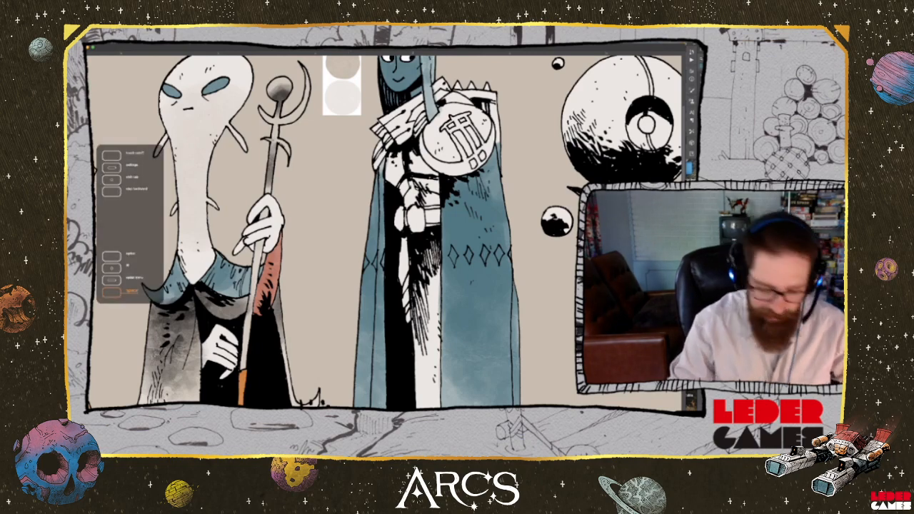
Fill the upper back of the cloak and its spiked collar edge with blue
drag(400, 214, 350, 295)
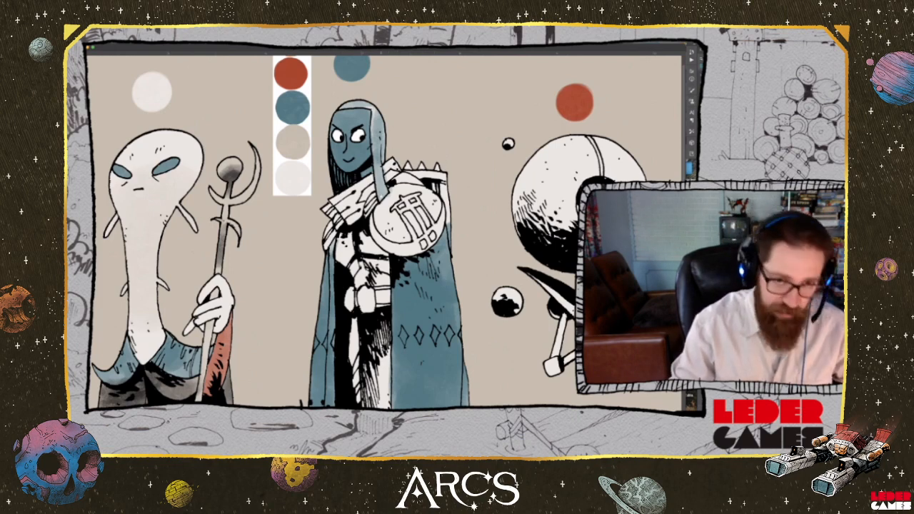
drag(386, 229, 417, 269)
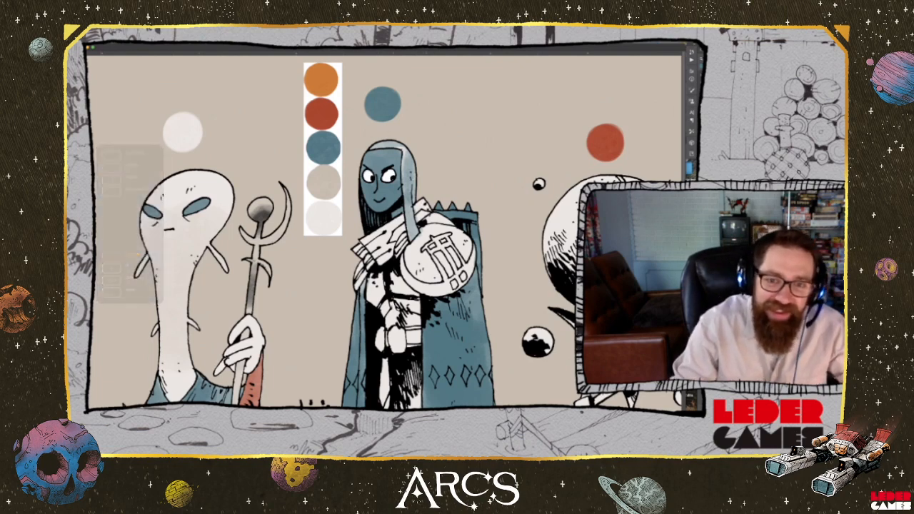
Paint the armoured character's two shoulder plates orange, keeping the emblem and rim pale, and colour the torso and arm armour blue
alt+click(435, 219)
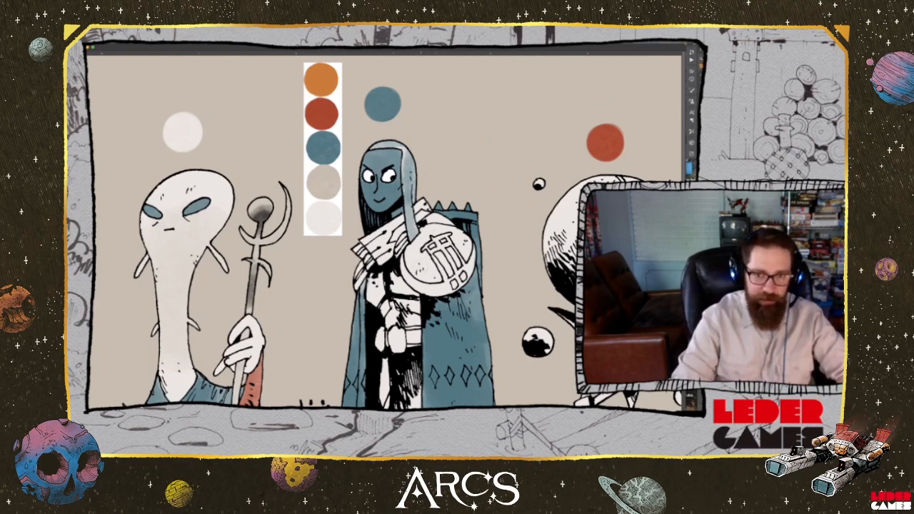
mouse_move(410, 246)
mouse_down()
mouse_move(435, 284)
mouse_move(445, 265)
mouse_move(455, 282)
mouse_move(465, 278)
mouse_move(456, 262)
mouse_move(466, 238)
mouse_move(463, 253)
mouse_move(453, 227)
mouse_move(429, 250)
mouse_move(449, 236)
mouse_move(429, 227)
mouse_move(451, 231)
mouse_move(439, 223)
mouse_move(414, 251)
mouse_move(437, 269)
mouse_up()
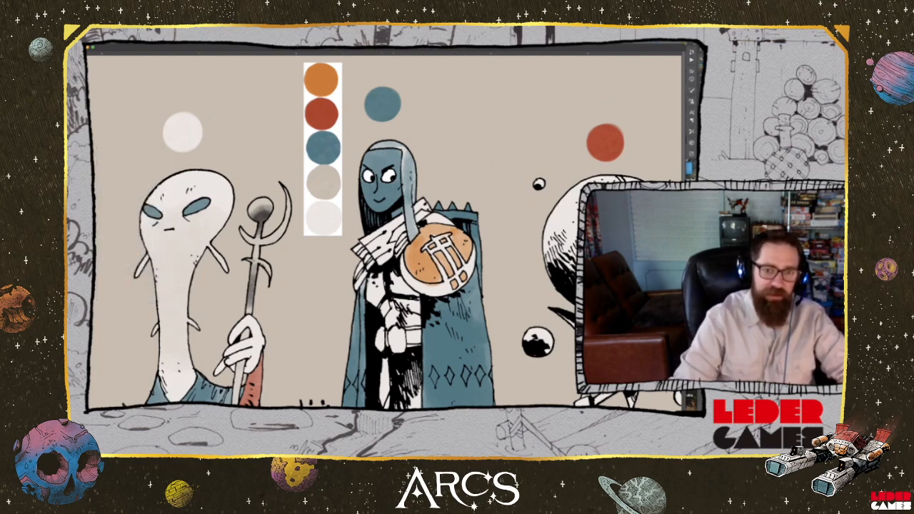
mouse_move(372, 280)
mouse_down()
mouse_move(381, 300)
mouse_move(405, 287)
mouse_move(418, 297)
mouse_move(414, 322)
mouse_move(397, 312)
mouse_move(388, 326)
mouse_up()
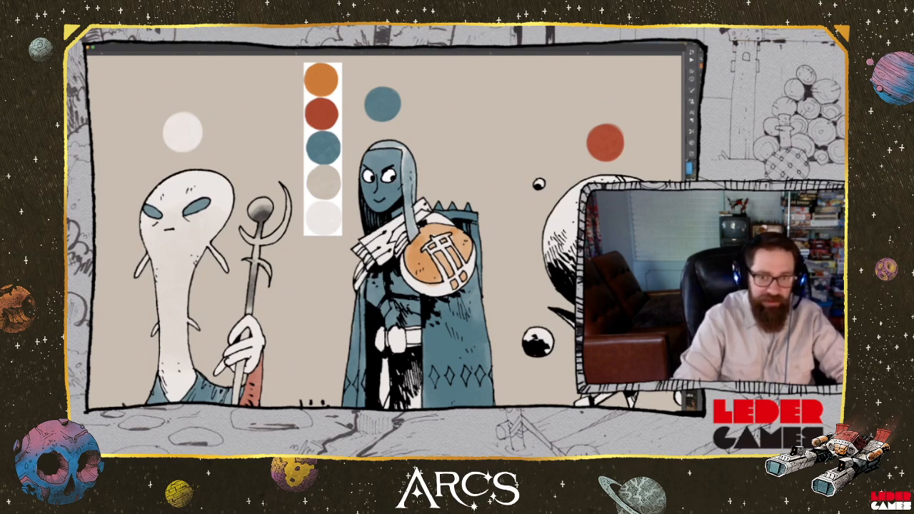
mouse_move(359, 267)
mouse_down()
mouse_move(356, 277)
mouse_move(375, 192)
mouse_move(381, 199)
mouse_up()
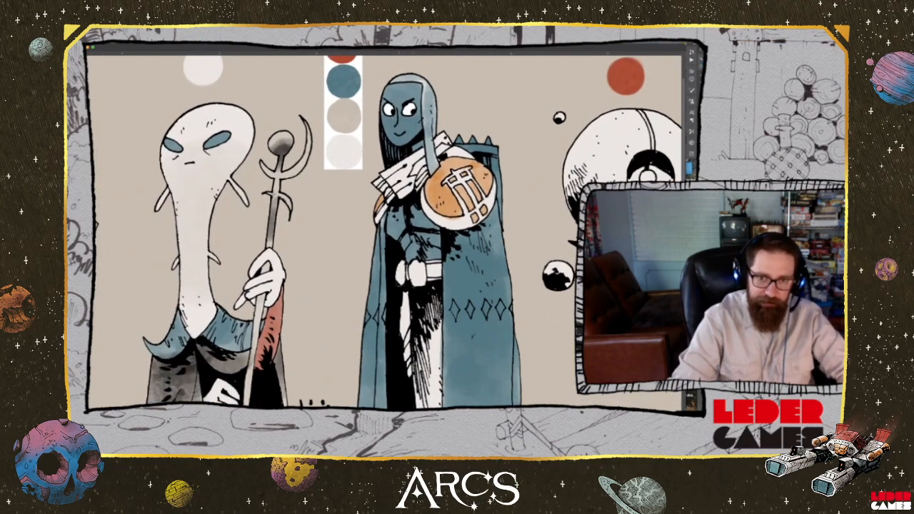
Paint the narrow strip of cloth hanging below the armoured character's fists blue
drag(402, 293, 411, 376)
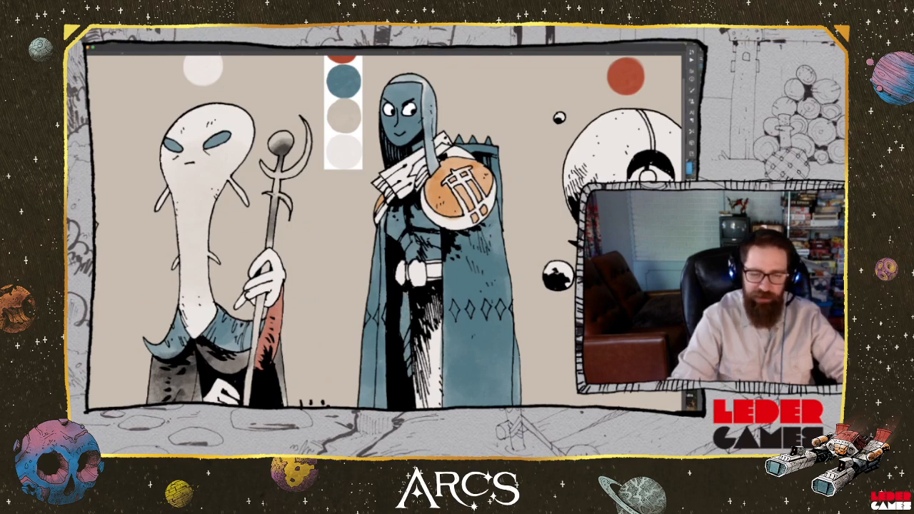
drag(401, 315, 401, 415)
alt+click(349, 216)
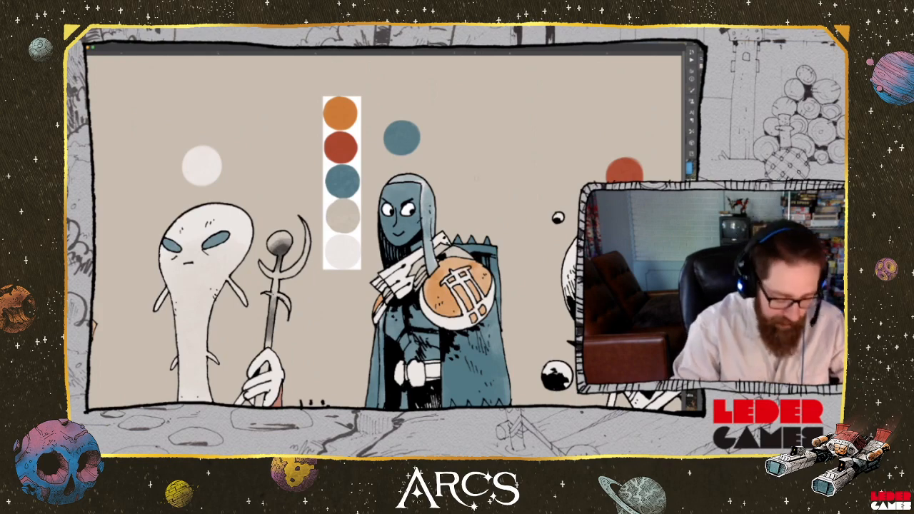
Colour the armoured character's belt and the row of diamonds on the cloak with the palette red
drag(467, 271, 489, 152)
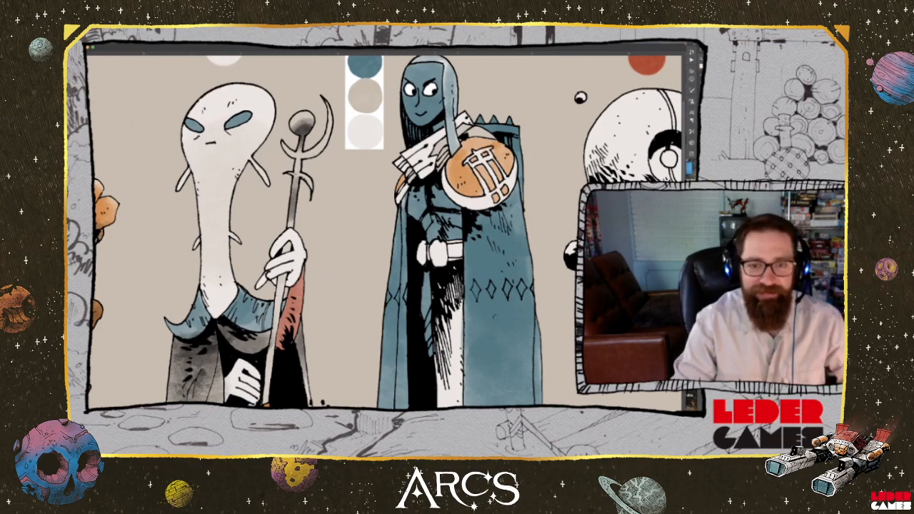
drag(436, 178, 452, 269)
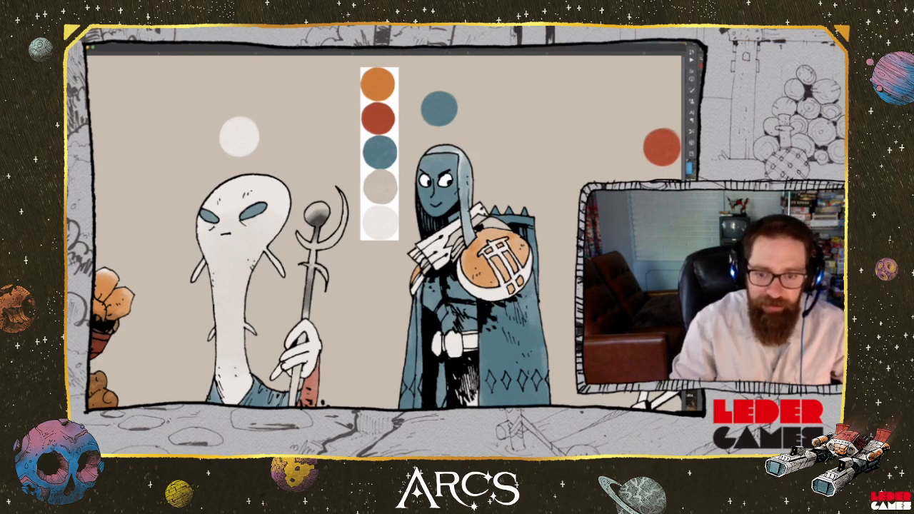
mouse_move(466, 338)
mouse_down()
mouse_move(477, 347)
mouse_move(472, 335)
mouse_up()
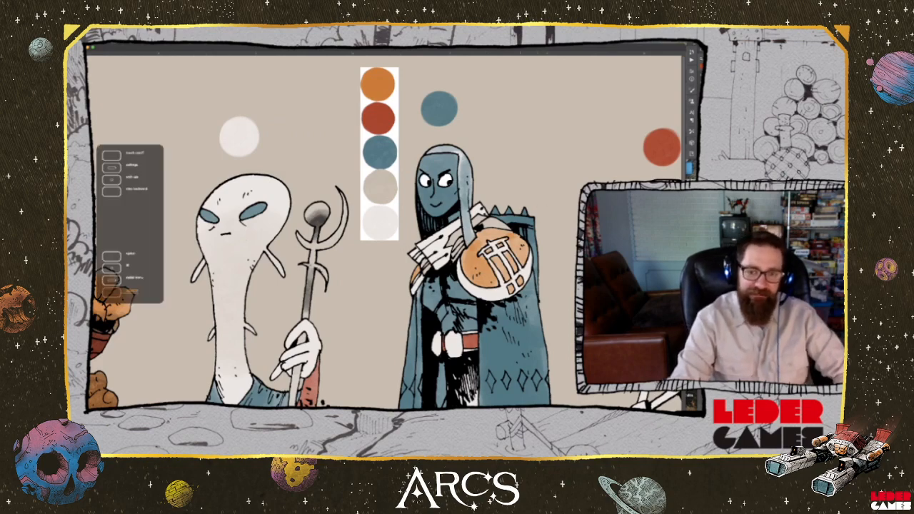
drag(530, 280, 533, 199)
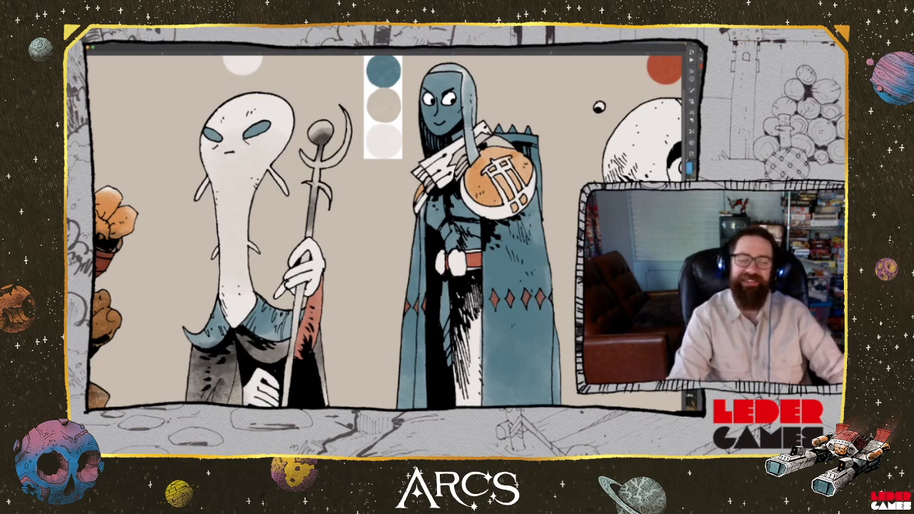
Sample the palette's beige and paint the long inner garment between the armoured character's cloak panels with it
drag(493, 372, 525, 275)
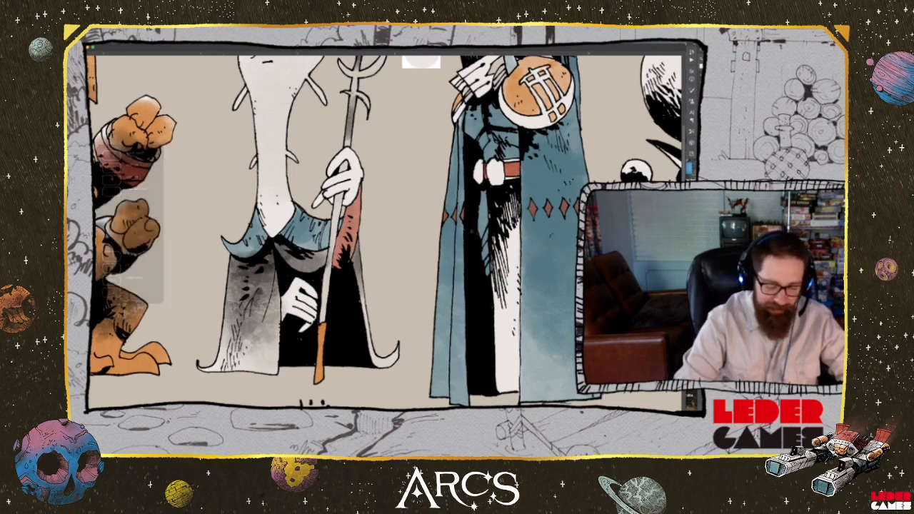
scroll(386, 232, up, 4)
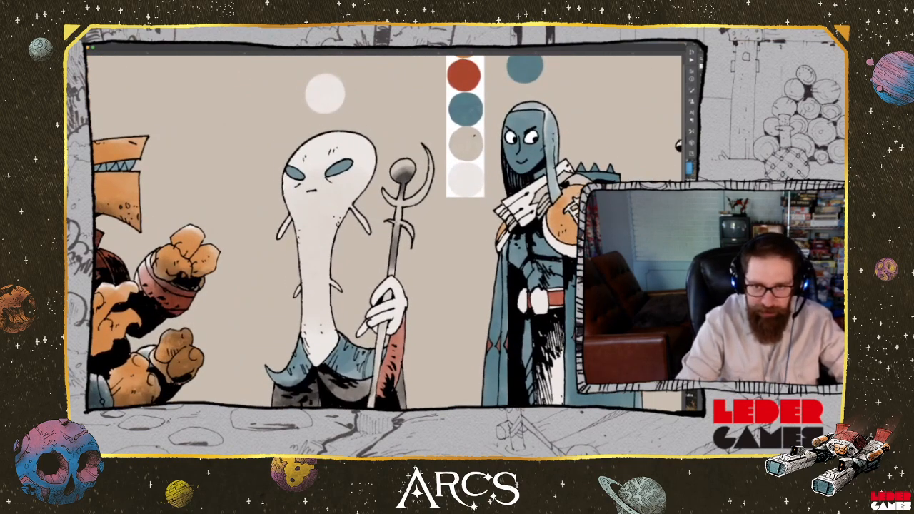
scroll(386, 232, down, 4)
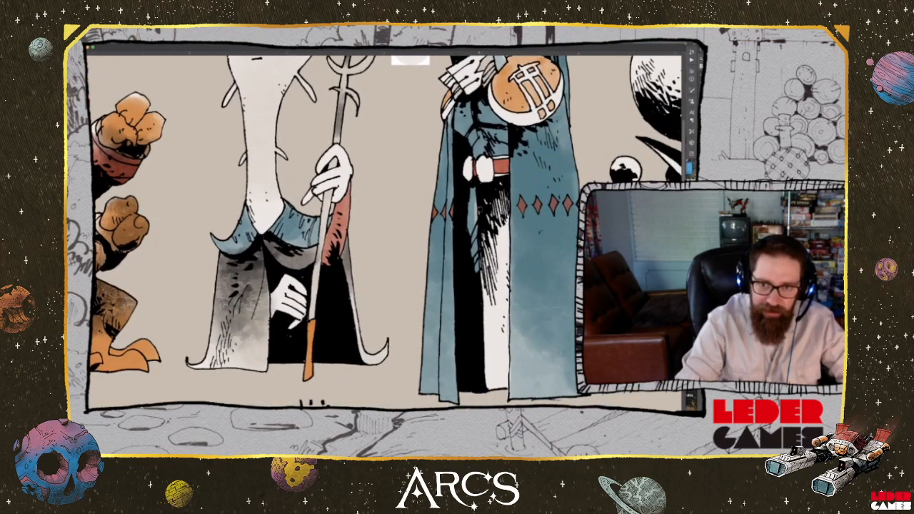
mouse_move(498, 200)
mouse_down()
mouse_move(505, 251)
mouse_move(494, 277)
mouse_move(495, 249)
mouse_up()
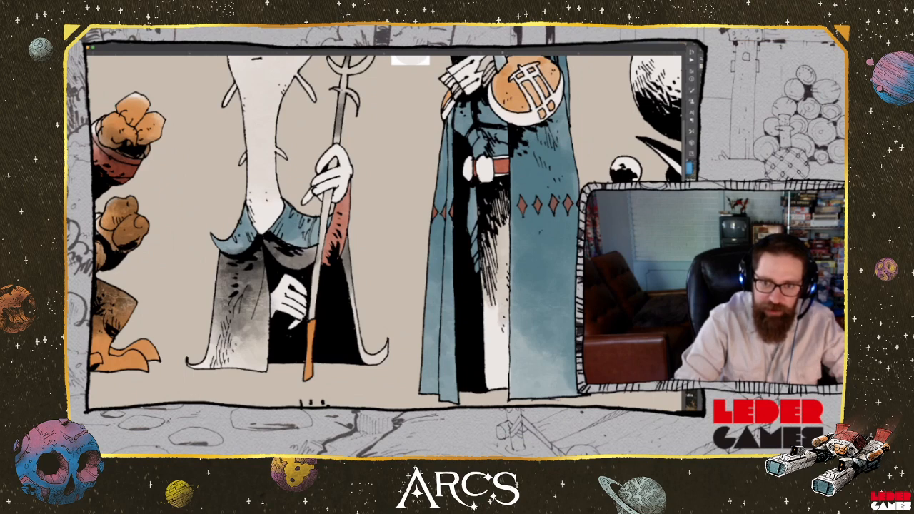
mouse_move(506, 333)
mouse_down()
mouse_move(504, 385)
mouse_move(488, 343)
mouse_move(493, 309)
mouse_move(485, 313)
mouse_move(498, 334)
mouse_up()
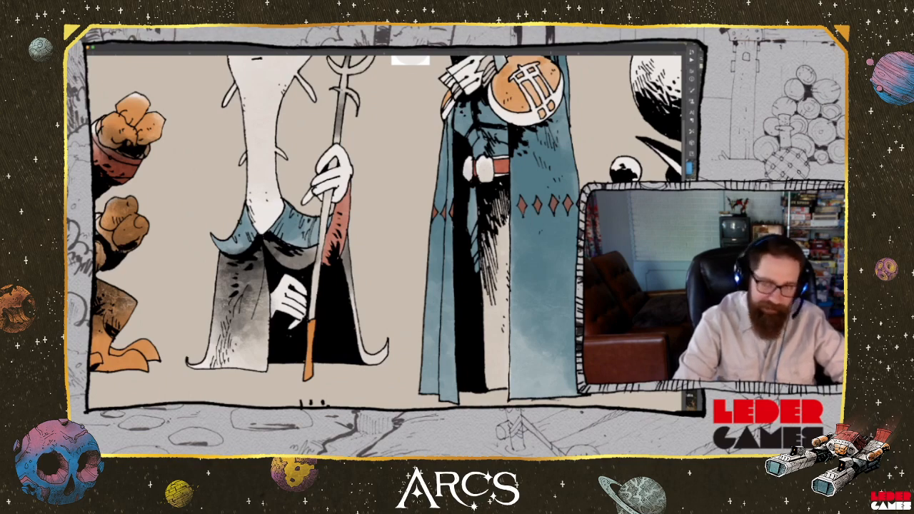
Sample the palette's blue and paint the folded scarf around the armoured character's neck
mouse_move(561, 152)
mouse_down()
mouse_move(531, 201)
mouse_move(503, 216)
mouse_move(512, 238)
mouse_up()
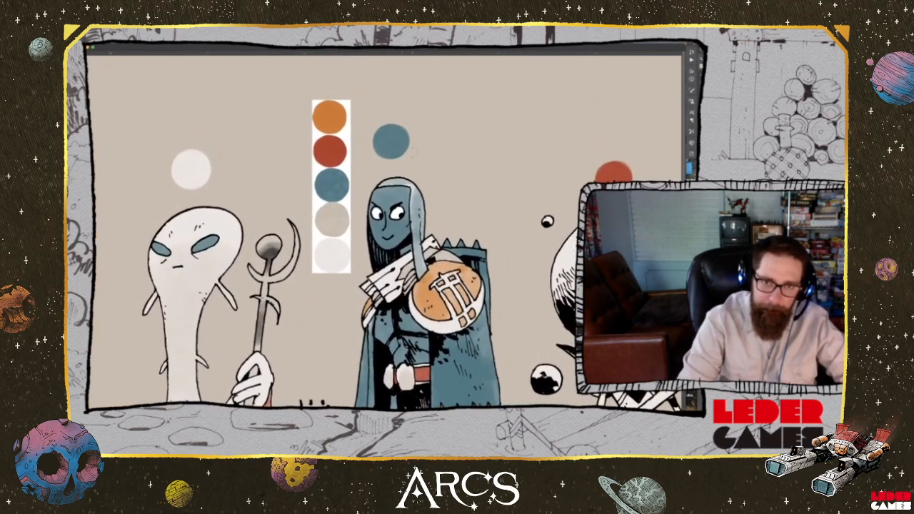
alt+click(330, 184)
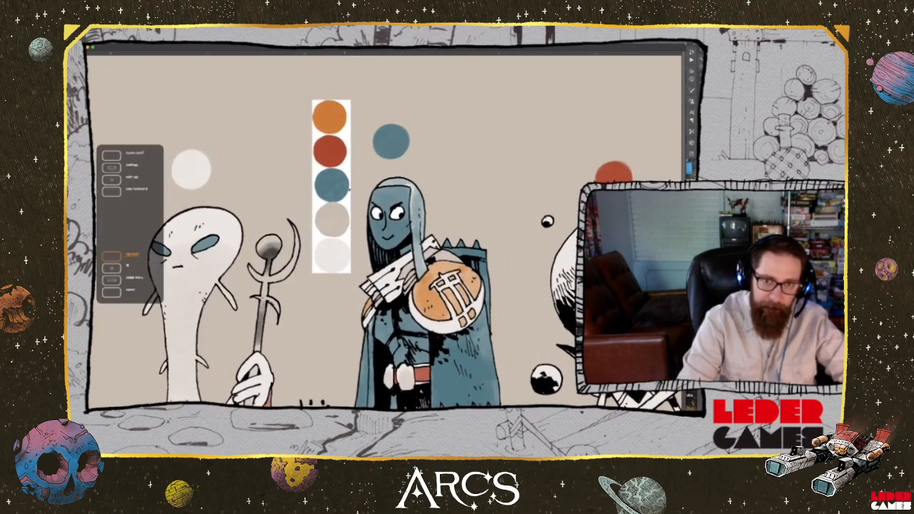
mouse_move(368, 291)
mouse_down()
mouse_move(407, 266)
mouse_move(398, 300)
mouse_move(408, 287)
mouse_move(389, 283)
mouse_up()
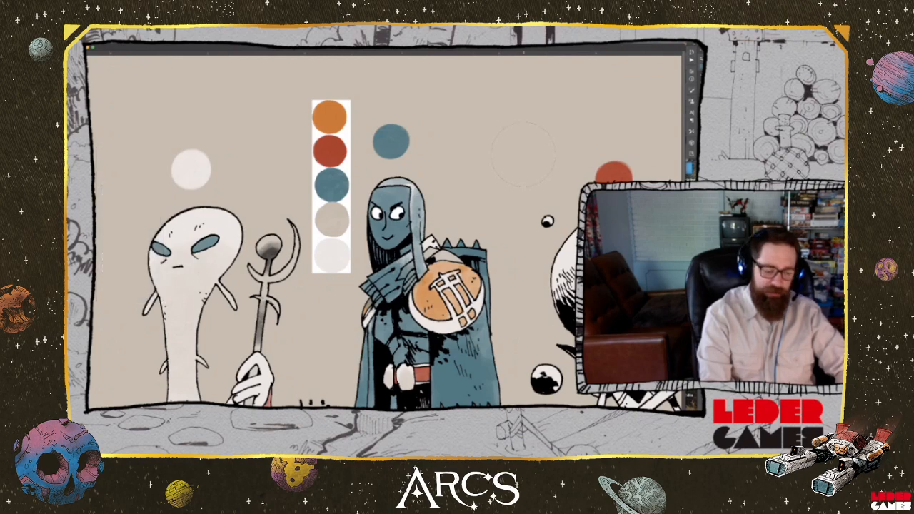
drag(530, 181, 422, 193)
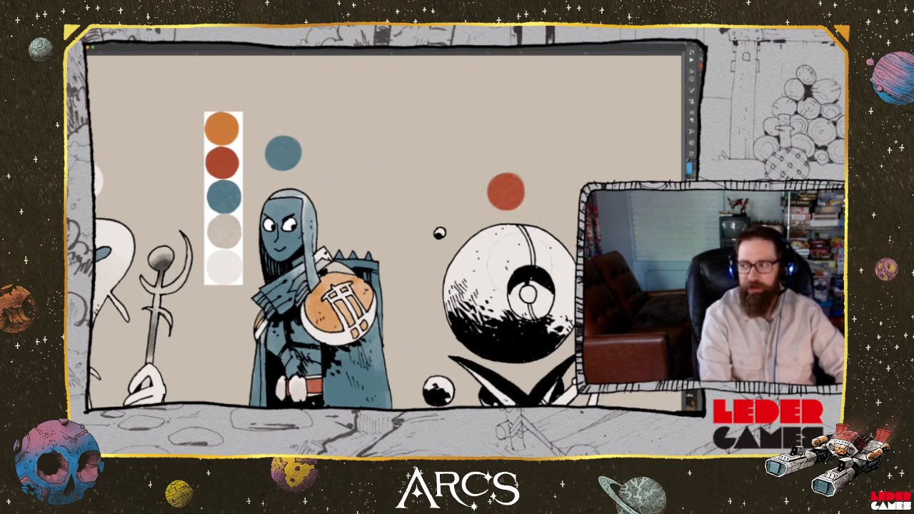
Paint the large spherical head and the two small floating orbs red, and fill the centre of its eye with the palette's orange
click(443, 231)
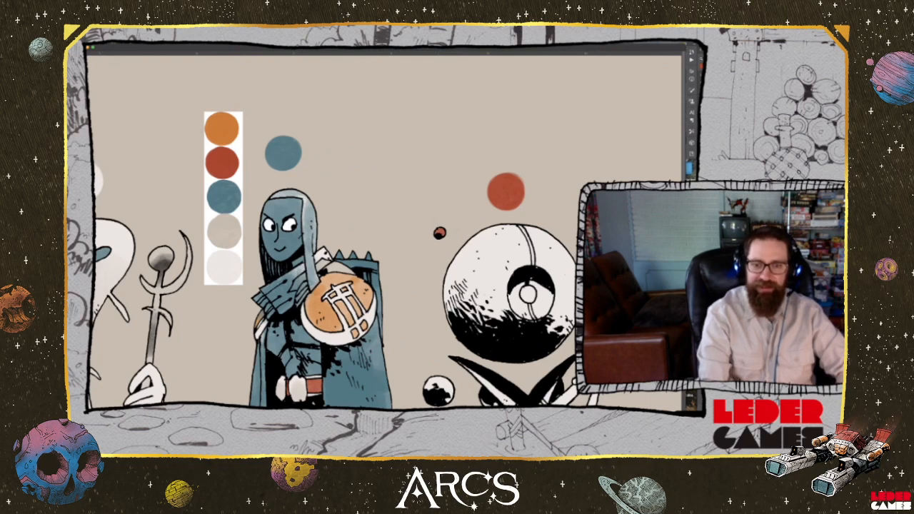
mouse_move(430, 386)
mouse_down()
mouse_move(448, 395)
mouse_move(447, 385)
mouse_up()
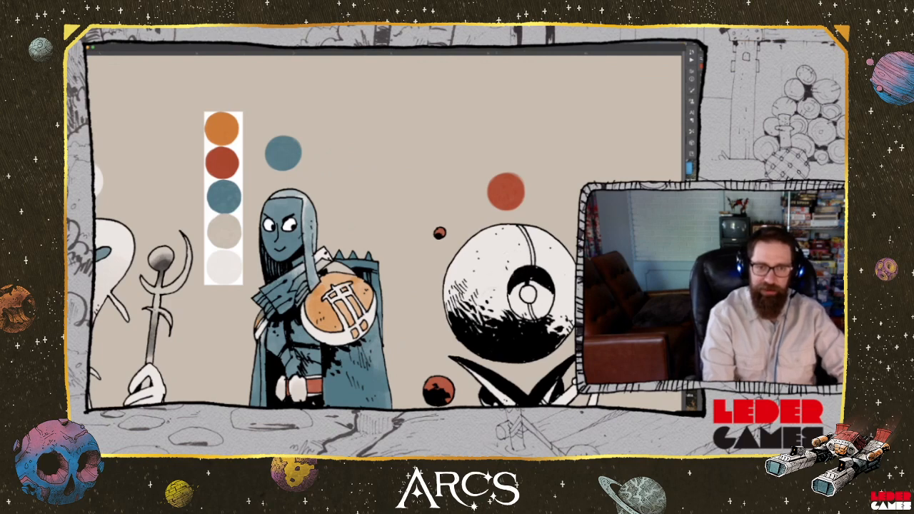
mouse_move(501, 307)
mouse_down()
mouse_move(504, 297)
mouse_move(528, 303)
mouse_move(485, 290)
mouse_move(553, 300)
mouse_move(493, 279)
mouse_move(514, 300)
mouse_move(564, 300)
mouse_move(472, 286)
mouse_move(529, 307)
mouse_move(514, 282)
mouse_move(535, 257)
mouse_move(493, 243)
mouse_move(465, 272)
mouse_move(514, 243)
mouse_move(557, 254)
mouse_move(570, 327)
mouse_up()
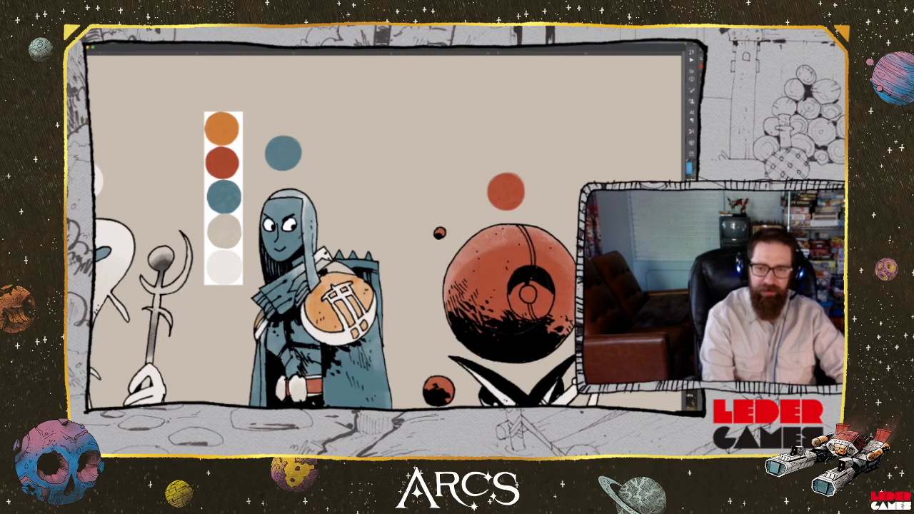
mouse_move(454, 293)
mouse_down()
mouse_move(460, 263)
mouse_move(500, 241)
mouse_up()
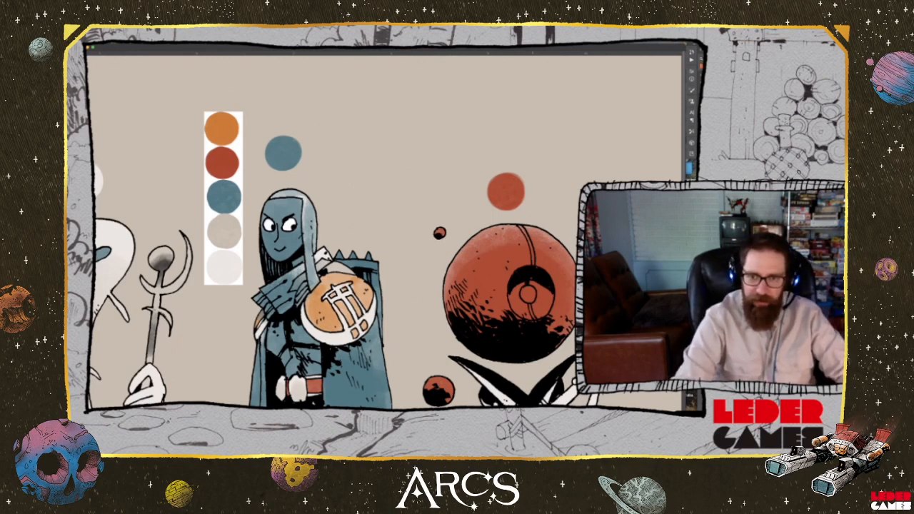
drag(530, 289, 526, 299)
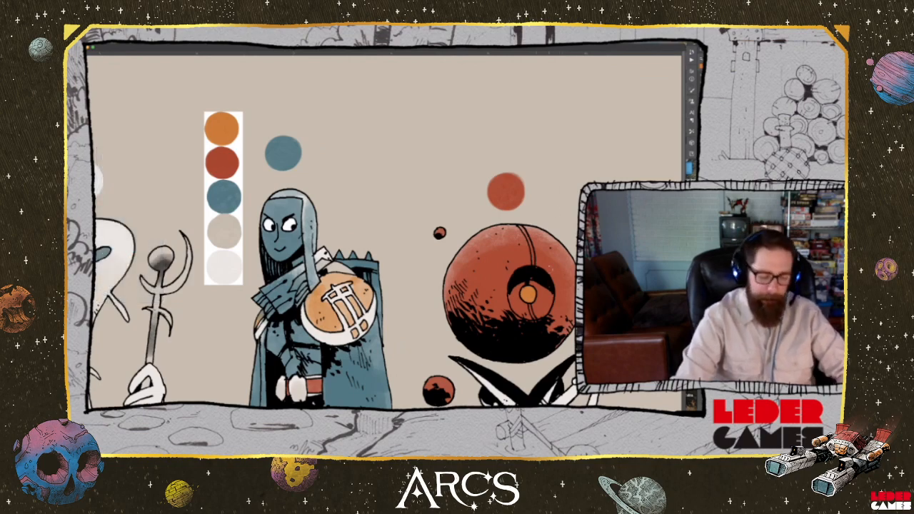
Sample the palette's red for the sphere-headed character's V-shaped torso, its pointed tip and the limb's end cap, and colour the limb's upper joint blue
scroll(385, 231, down, 3)
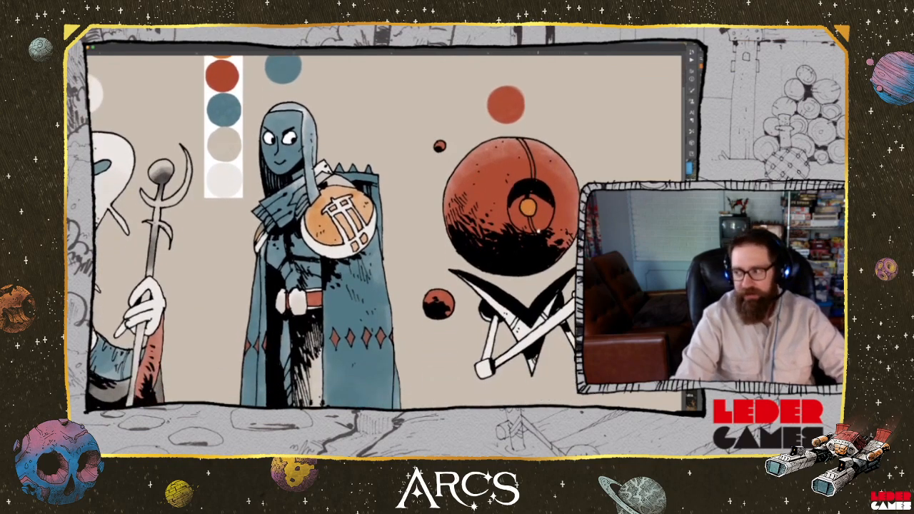
scroll(386, 231, up, 1)
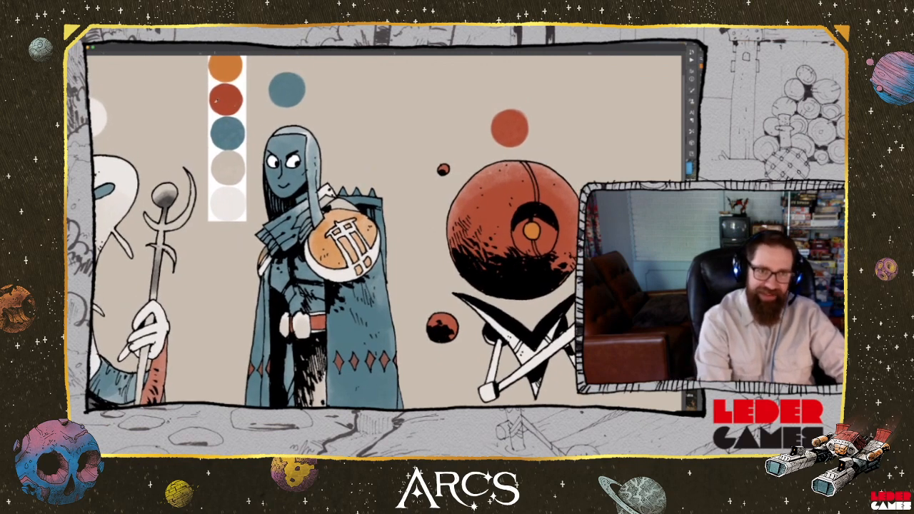
mouse_move(468, 302)
mouse_down()
mouse_move(532, 360)
mouse_move(559, 317)
mouse_up()
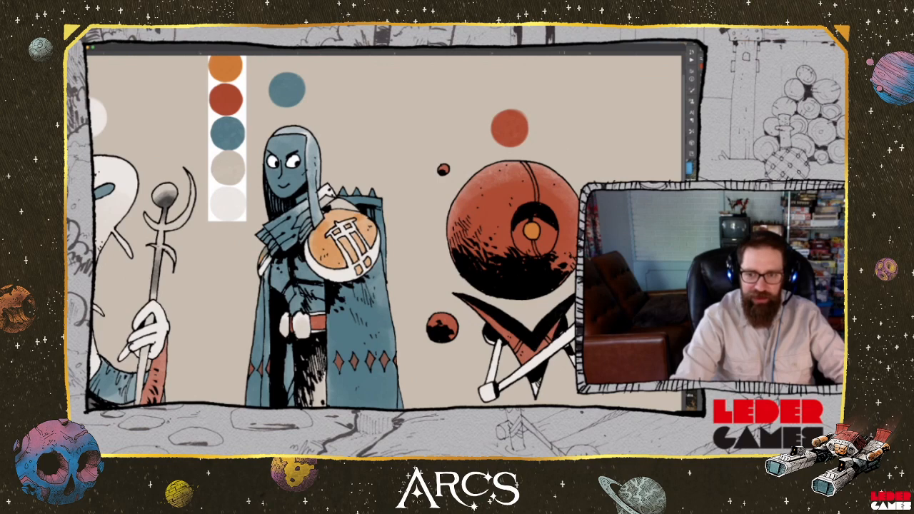
drag(533, 379, 537, 394)
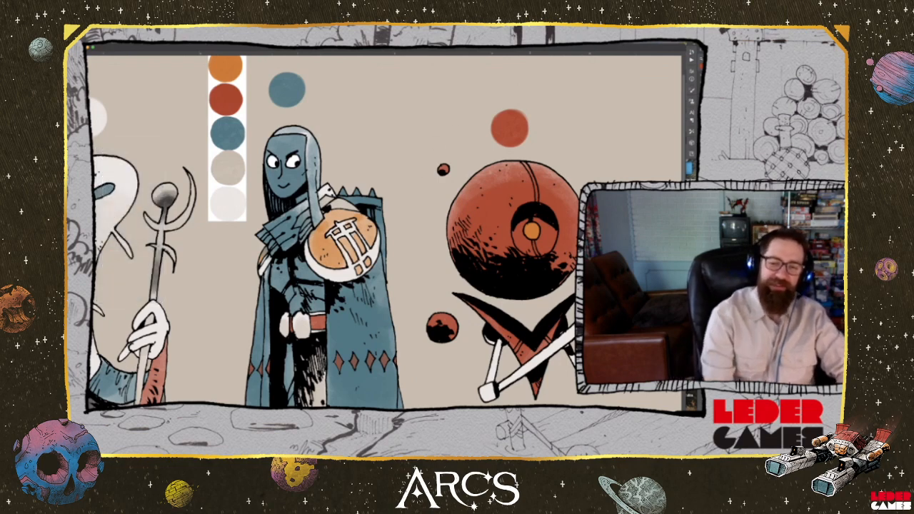
drag(483, 397, 487, 386)
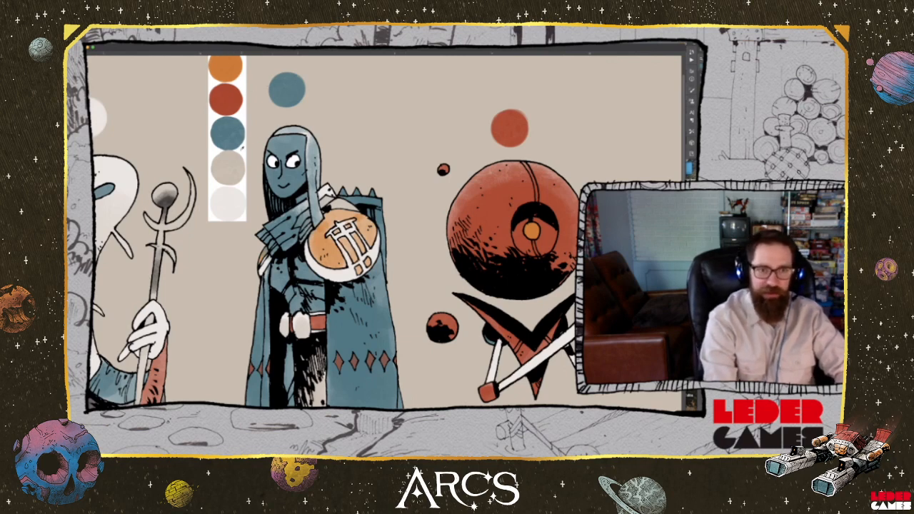
drag(501, 342, 493, 371)
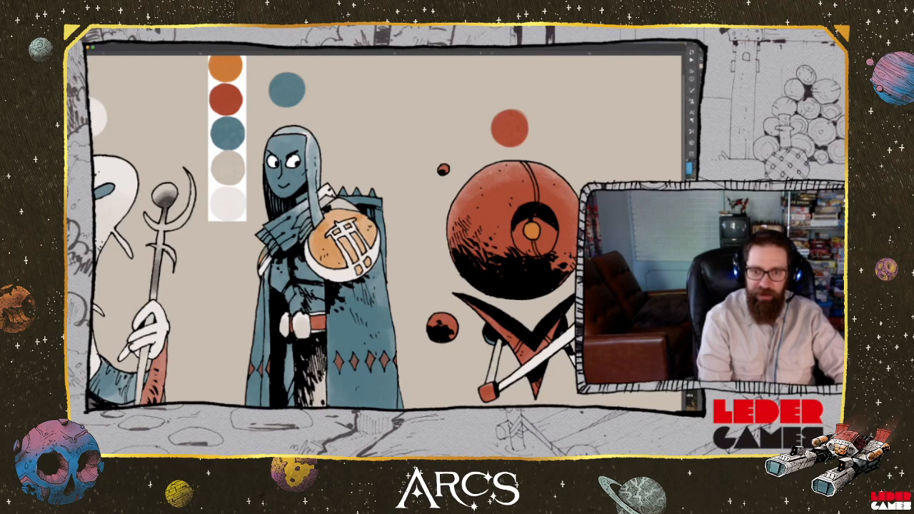
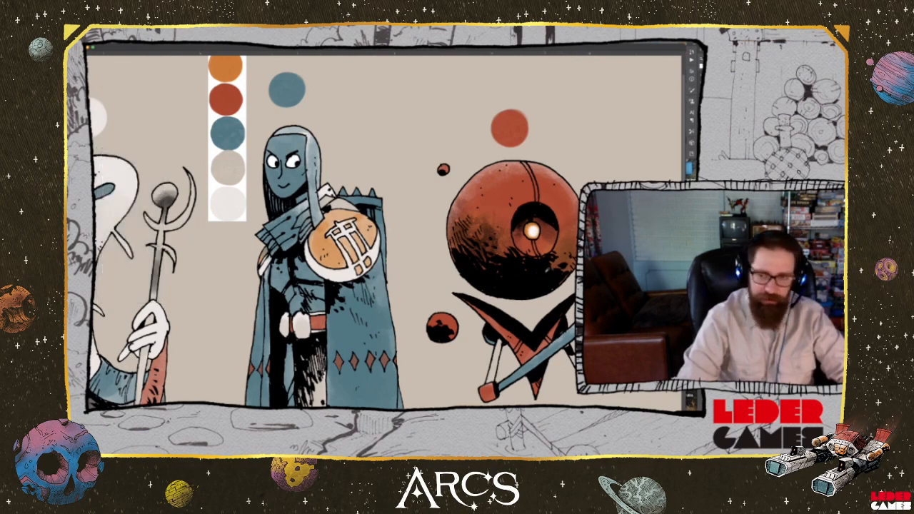
Shade the beige inner garment between the armoured character's cloak panels with a darker grey wash, strongest in its upper part
alt+click(541, 280)
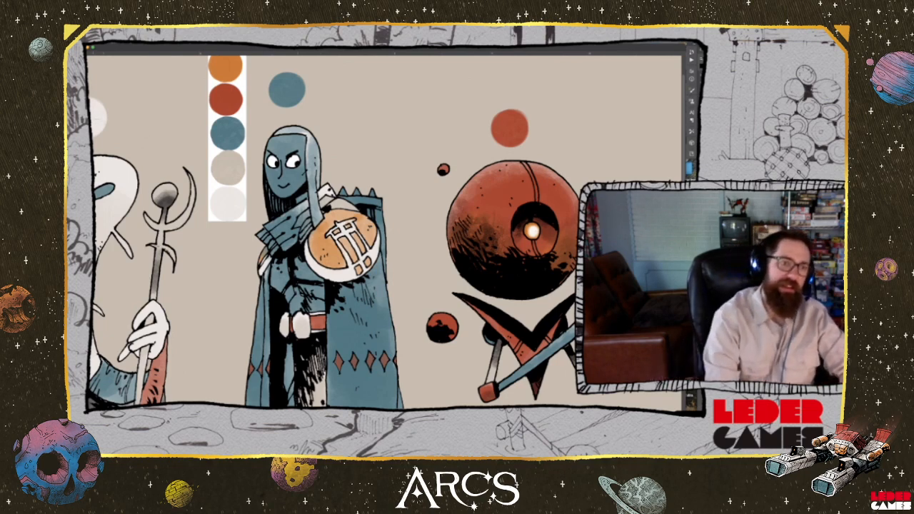
drag(269, 335, 370, 200)
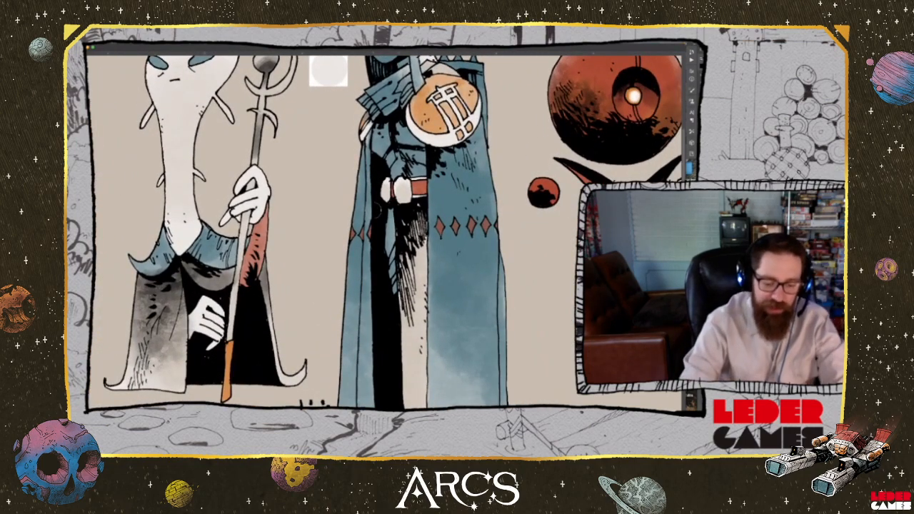
key(super+minus)
key(super+minus)
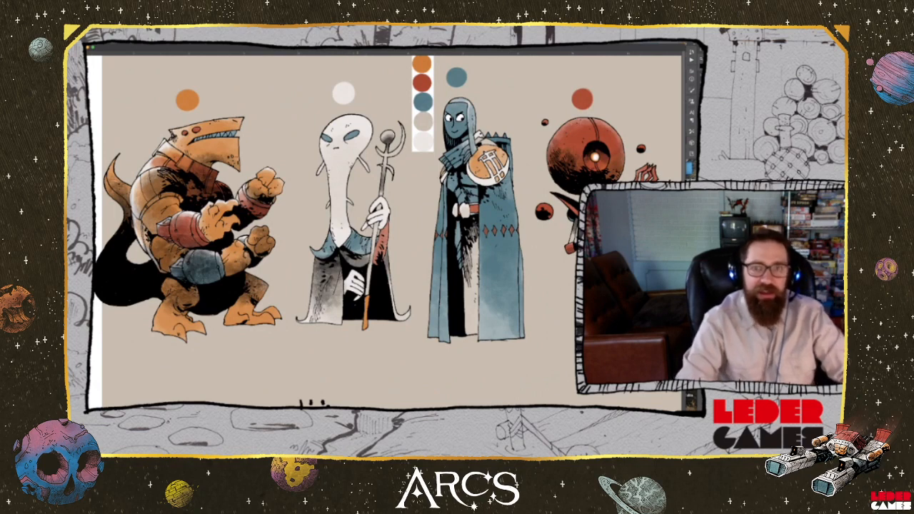
drag(391, 252, 390, 300)
scroll(391, 232, down, 3)
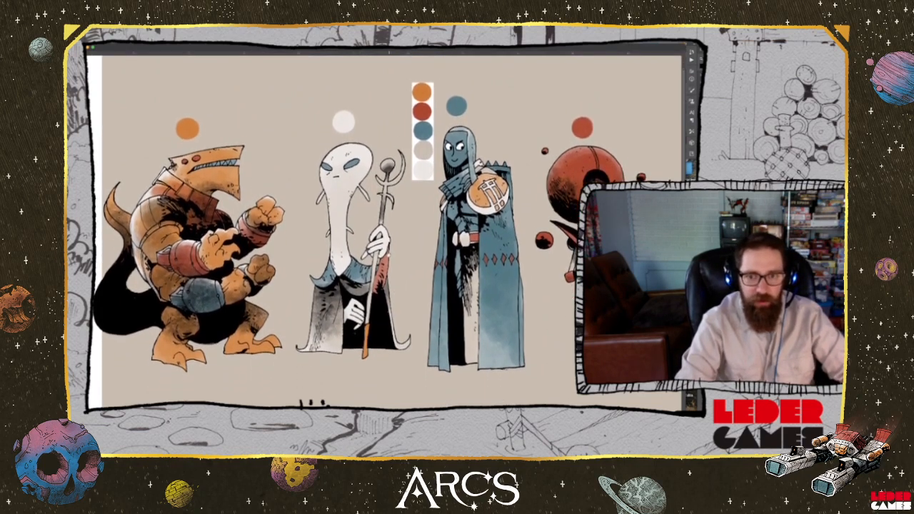
scroll(388, 212, up, 2)
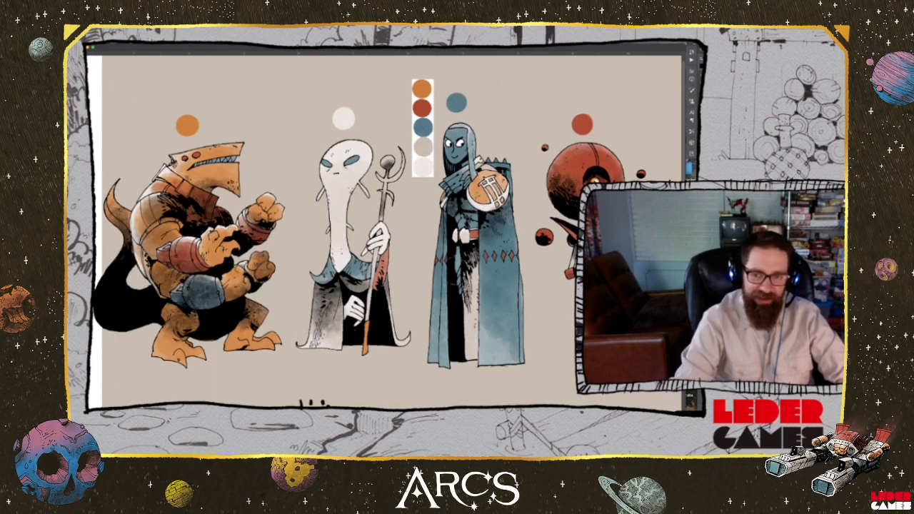
drag(473, 250, 472, 309)
drag(475, 270, 459, 350)
mouse_move(469, 299)
mouse_down()
mouse_move(464, 335)
mouse_move(472, 338)
mouse_up()
drag(473, 274, 470, 288)
drag(476, 253, 472, 304)
drag(478, 262, 473, 289)
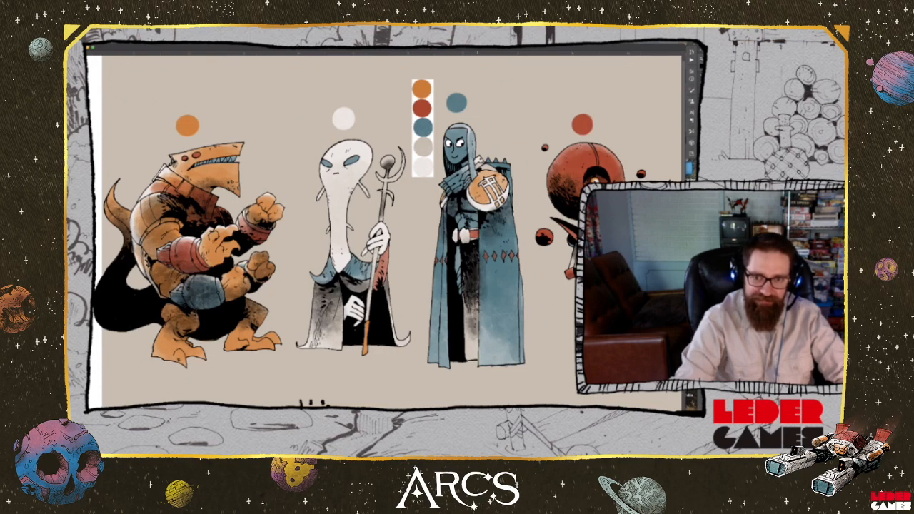
Brush a darker textured wash over the lower part of the armoured character's blue cloak and along the pale character's long neck
drag(475, 254, 462, 324)
mouse_move(469, 306)
mouse_down()
mouse_move(469, 333)
mouse_move(506, 360)
mouse_up()
drag(519, 323, 501, 363)
drag(519, 278, 451, 359)
drag(461, 310, 450, 357)
drag(445, 313, 433, 347)
drag(444, 279, 434, 312)
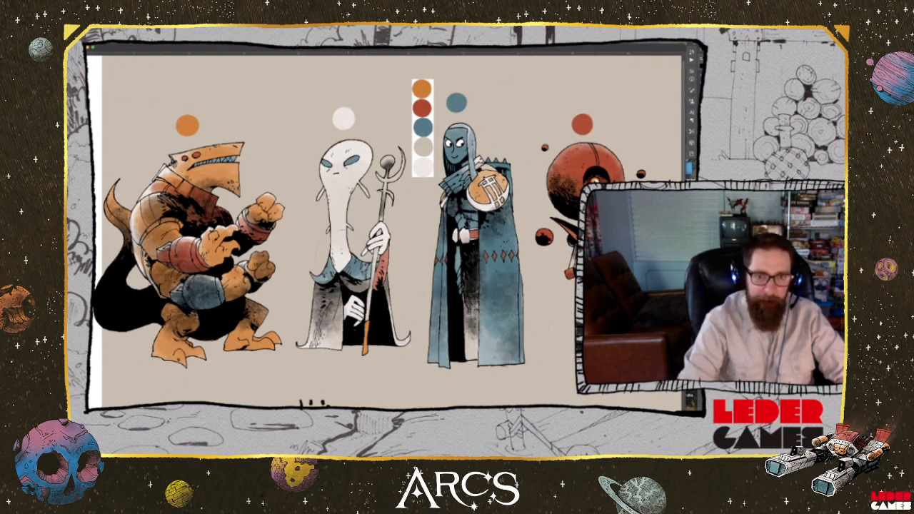
mouse_move(345, 261)
mouse_down()
mouse_move(339, 208)
mouse_move(357, 186)
mouse_up()
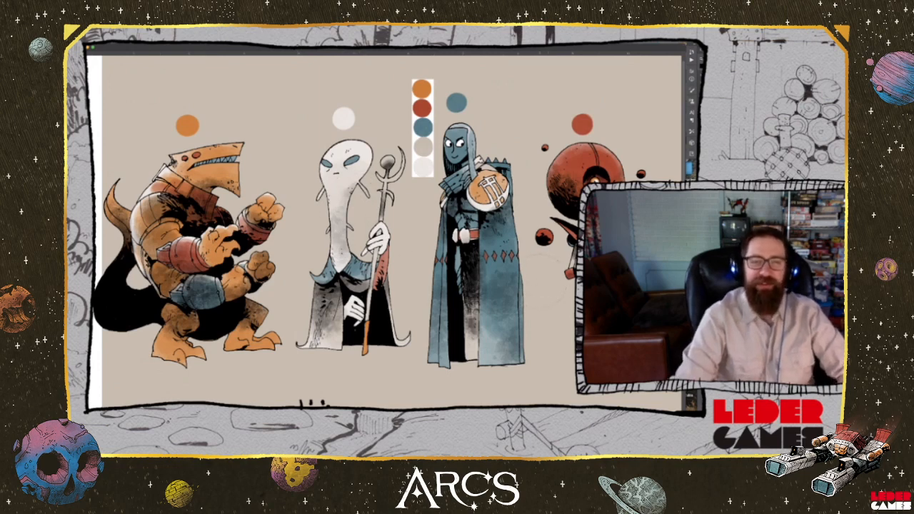
key(space)
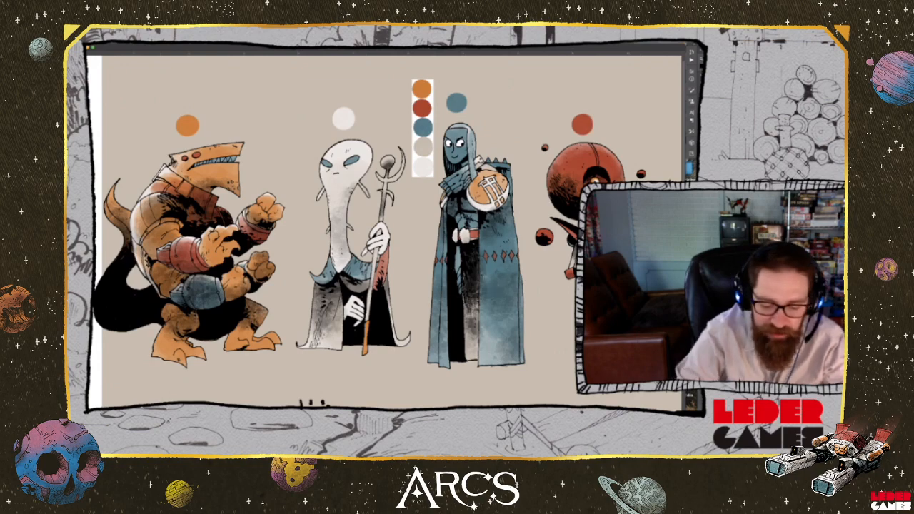
Enlarge the document window to show the whole canvas and delete the five-colour palette strip beside the armoured character
key(super+minus)
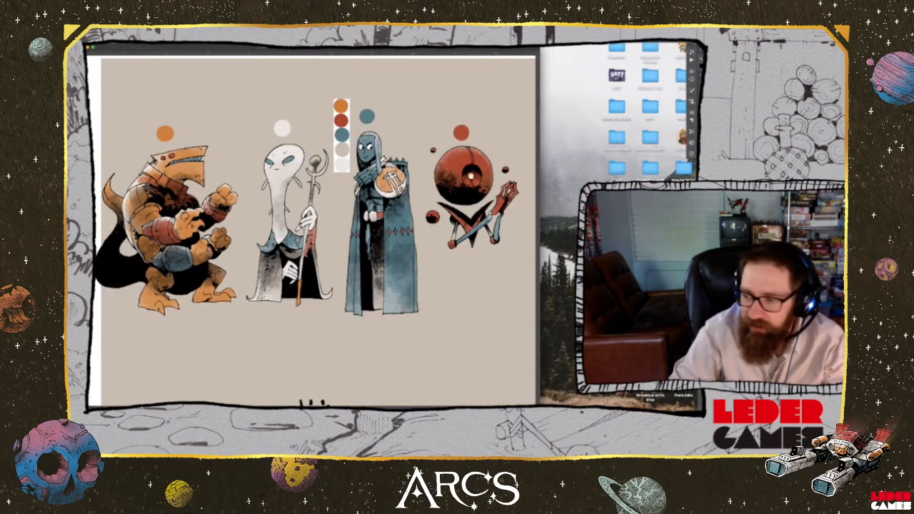
drag(539, 404, 685, 409)
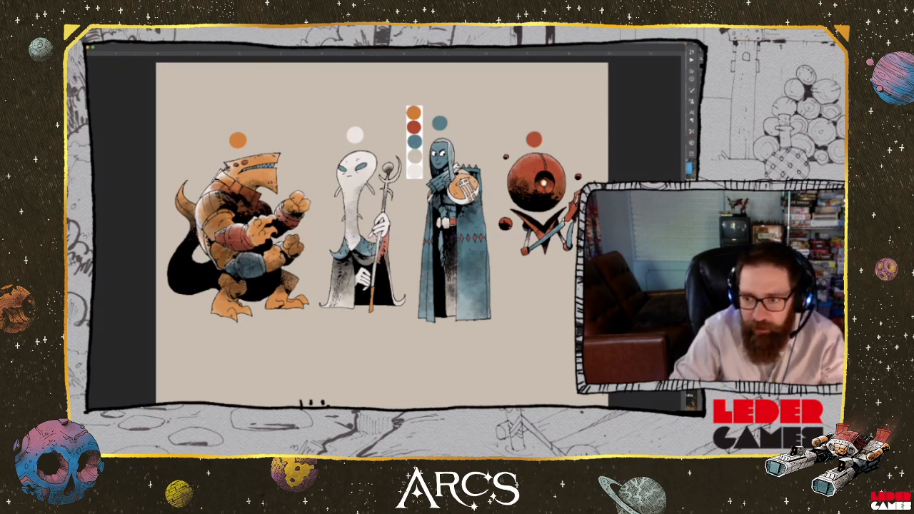
key(Delete)
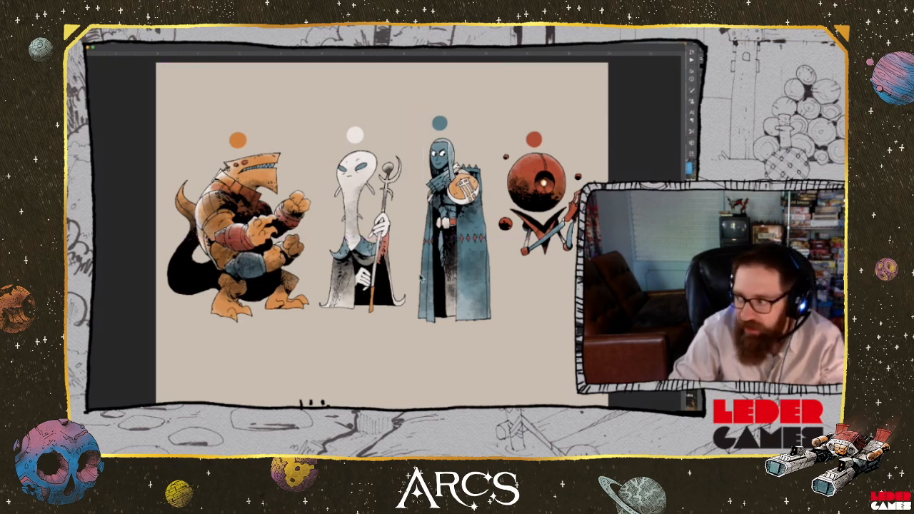
Place the grey watercolour texture image in the document, rotate it to landscape and scale it to cover the whole canvas
key(super+Tab)
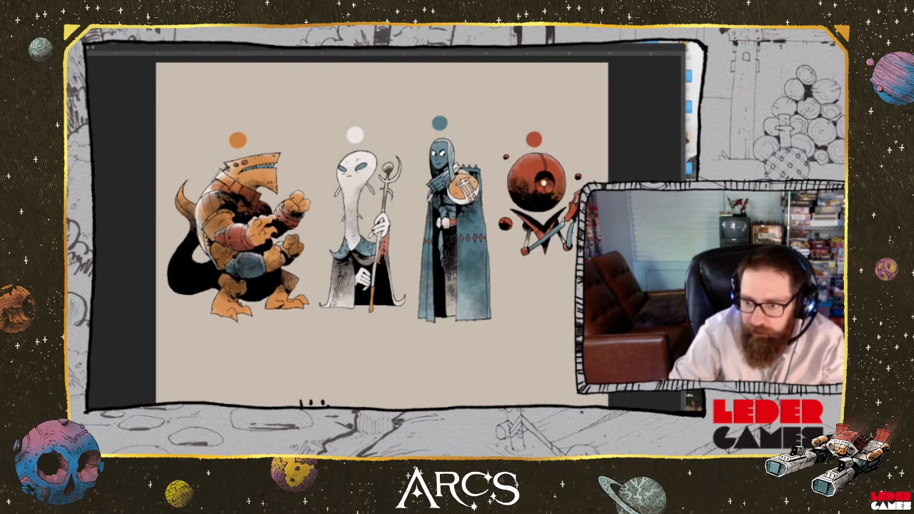
key(super+Tab)
key(super+Tab)
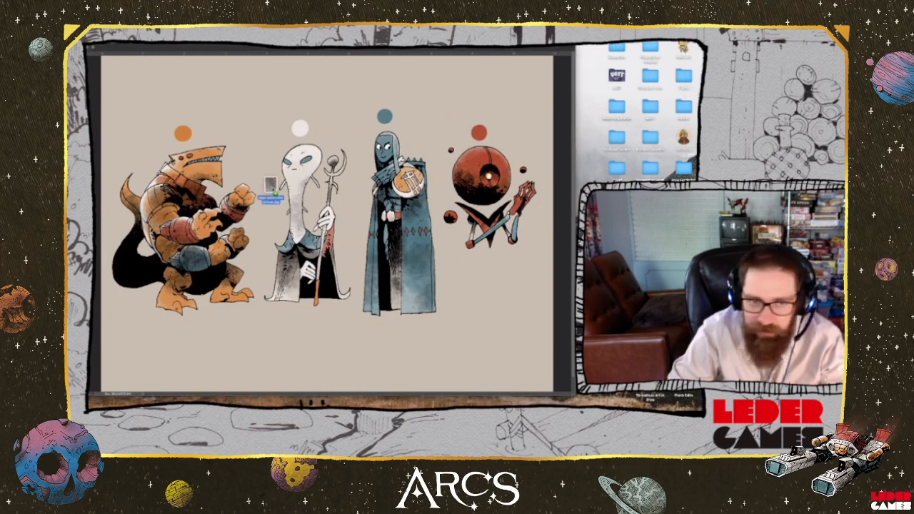
click(274, 189)
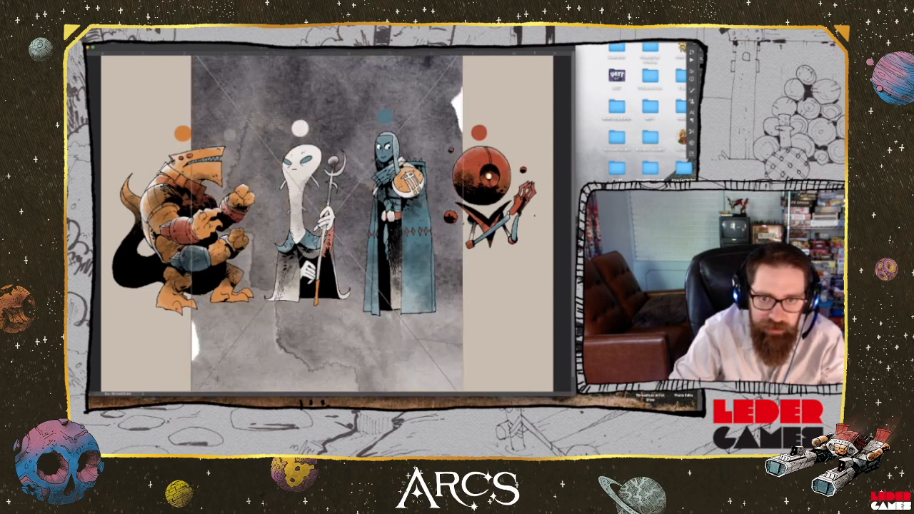
drag(468, 227, 329, 332)
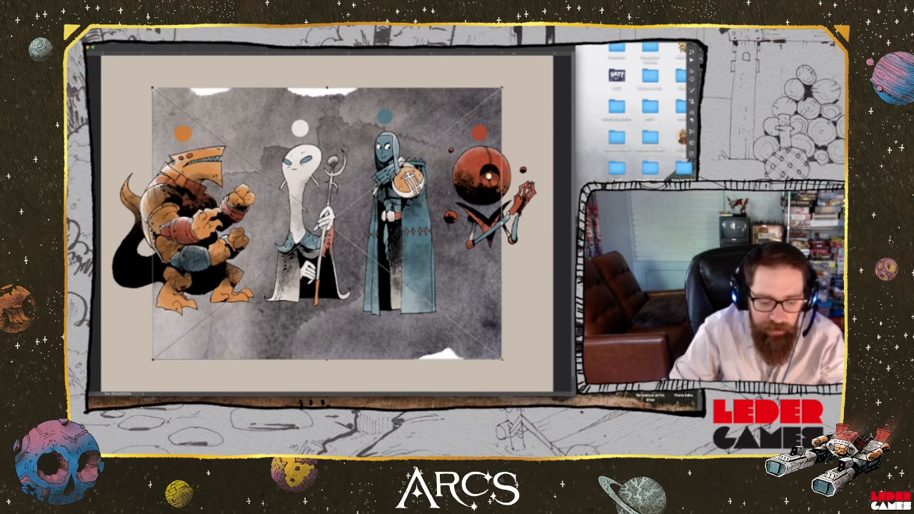
drag(502, 359, 604, 425)
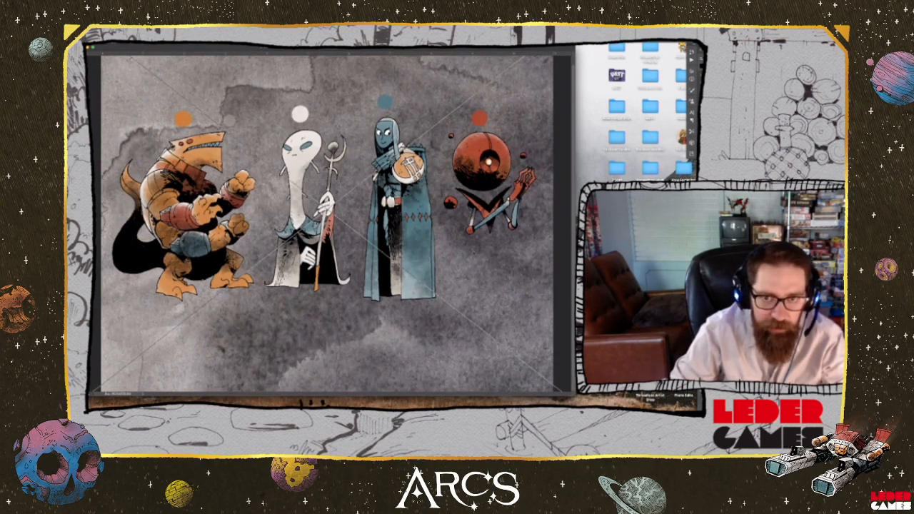
key(Return)
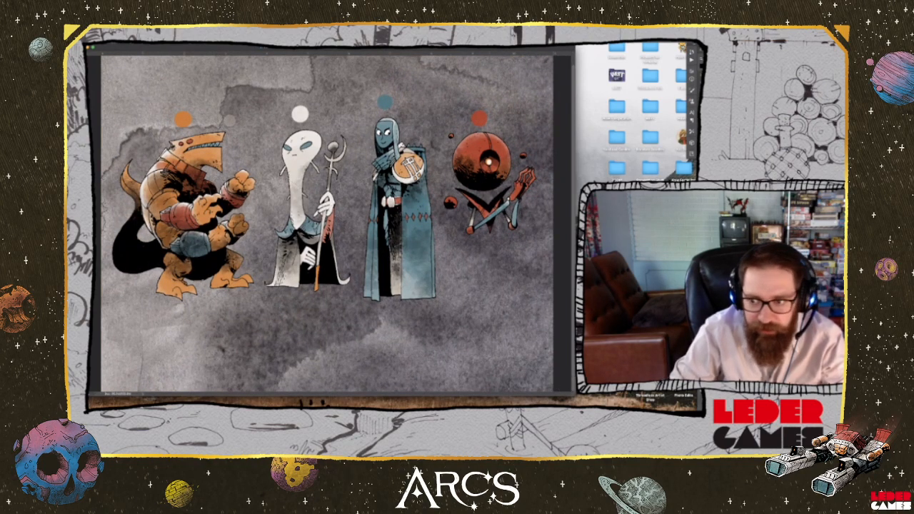
Bring the watercolour texture above the artwork, blend it with the colours beneath and restrict it to the characters
key(super+shift+])
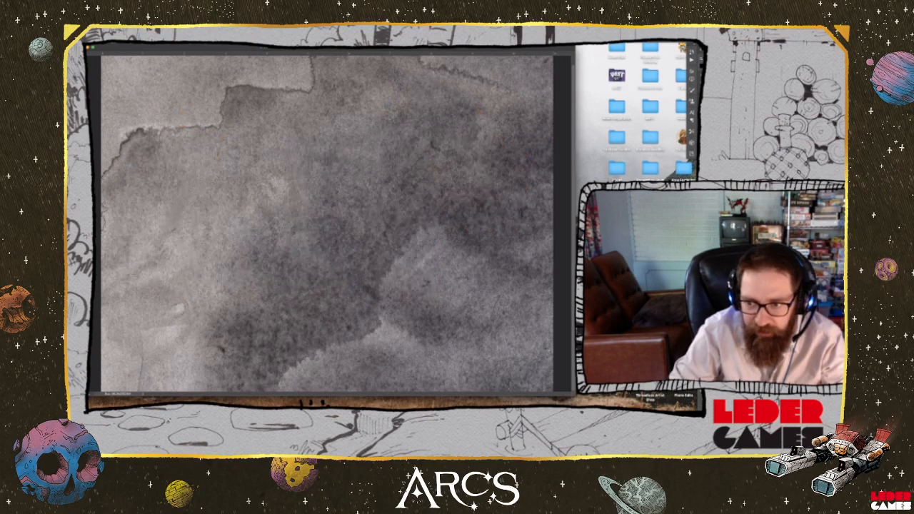
key(super+shift+[)
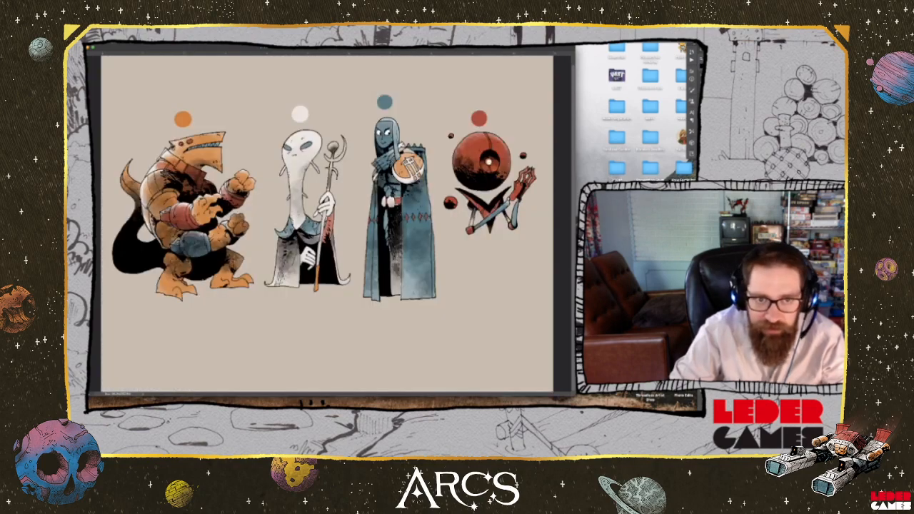
key(super+shift+])
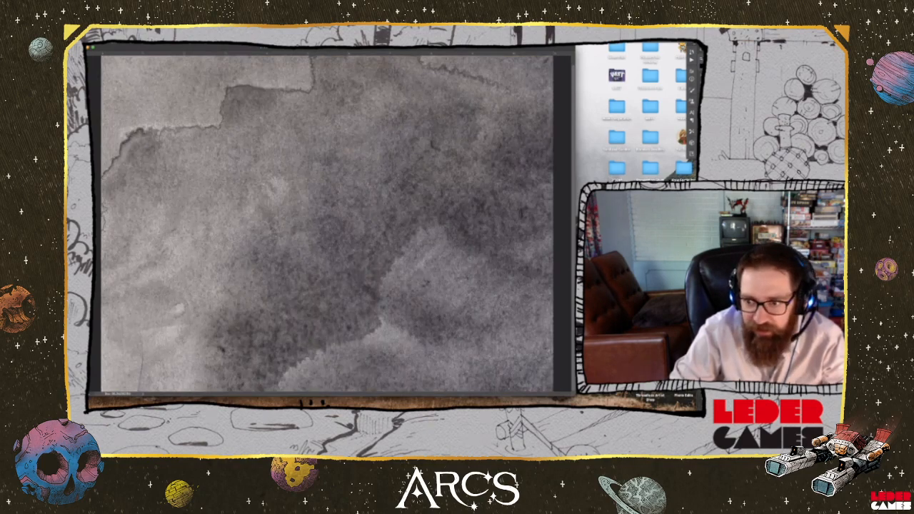
key(super+shift+[)
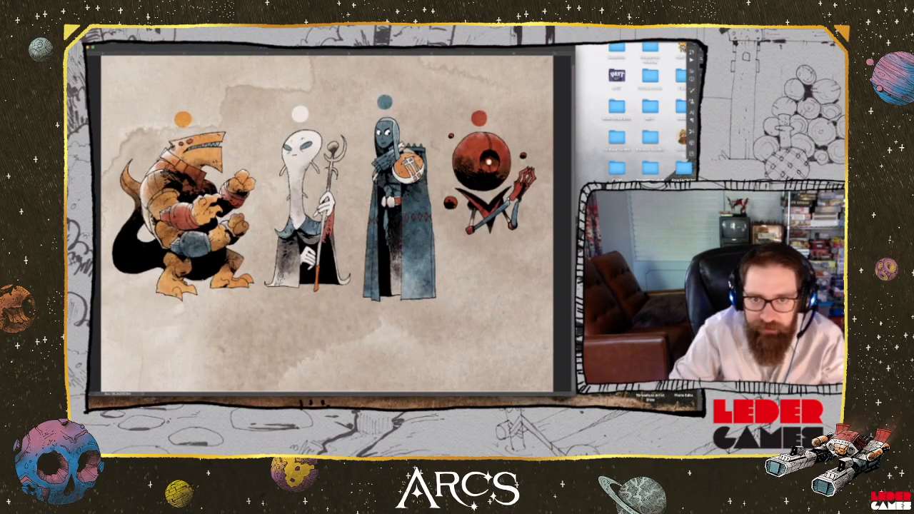
scroll(498, 266, up, 1)
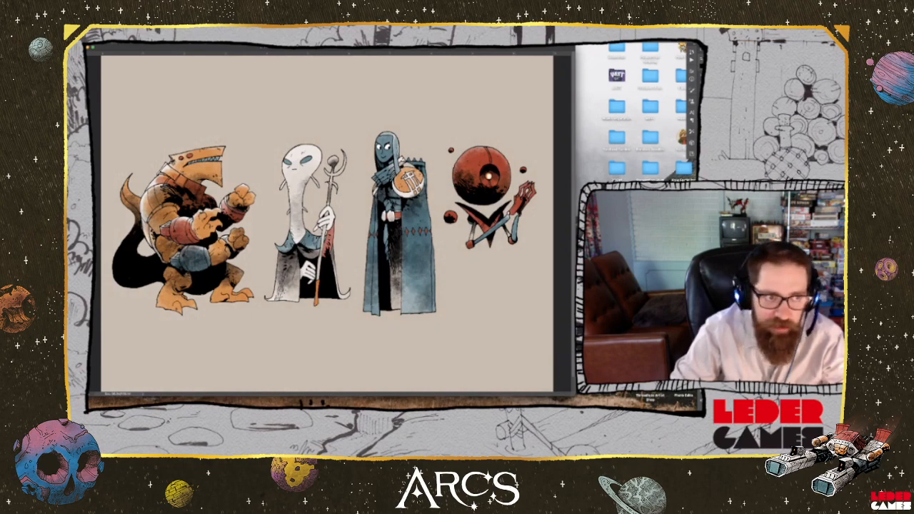
Examine the blended watercolour texture up close on the orange and pale characters, and review the whole line-up
drag(204, 178, 495, 281)
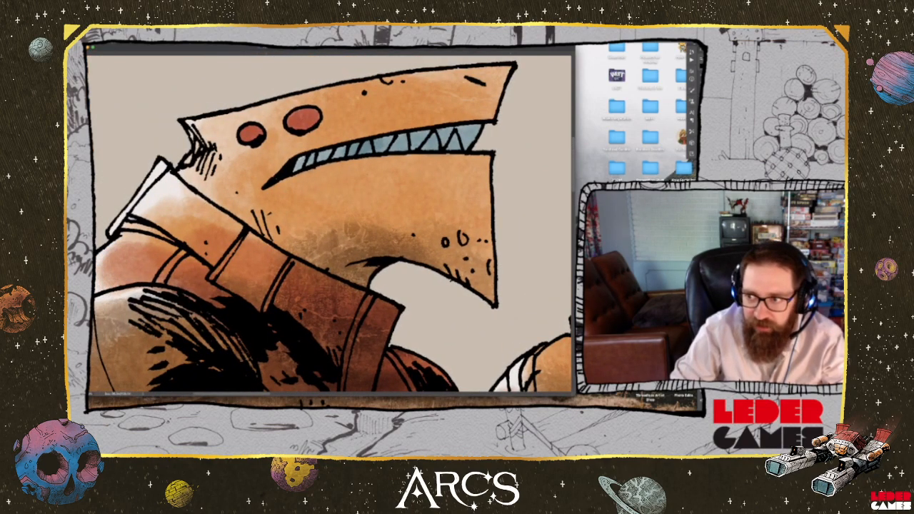
scroll(350, 244, down, 3)
scroll(350, 244, left, 5)
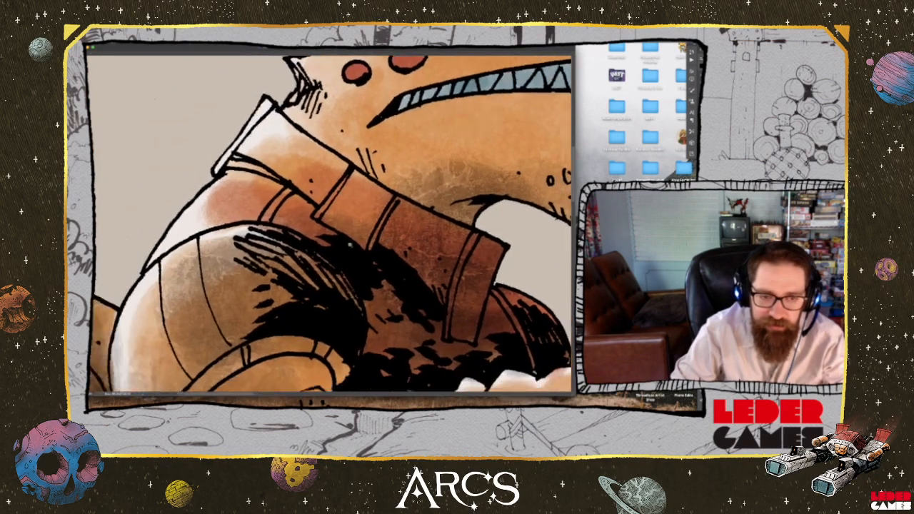
scroll(350, 244, up, 3)
scroll(350, 245, right, 5)
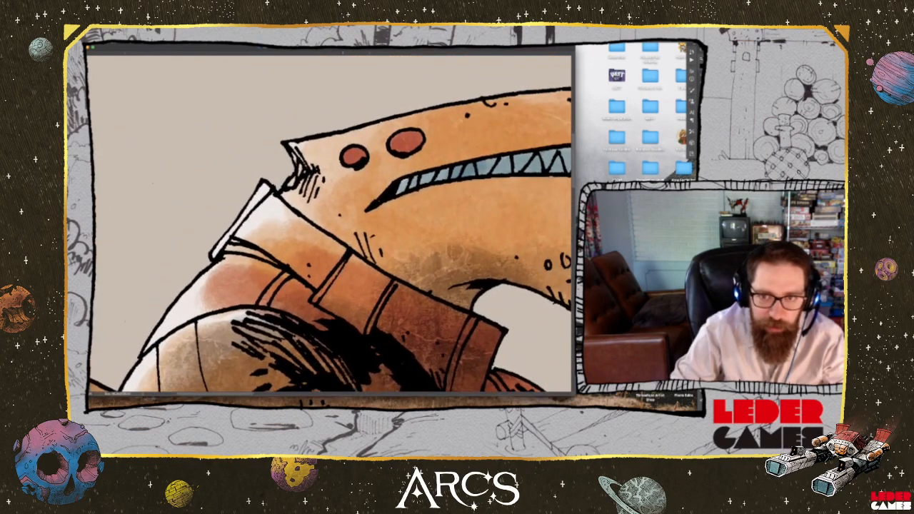
scroll(351, 244, right, 5)
scroll(351, 245, down, 5)
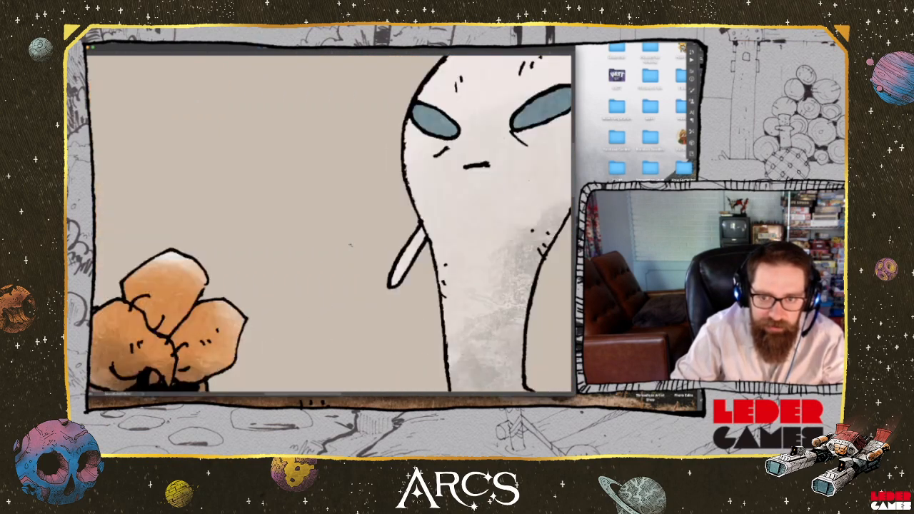
scroll(350, 244, down, 2)
scroll(350, 244, right, 6)
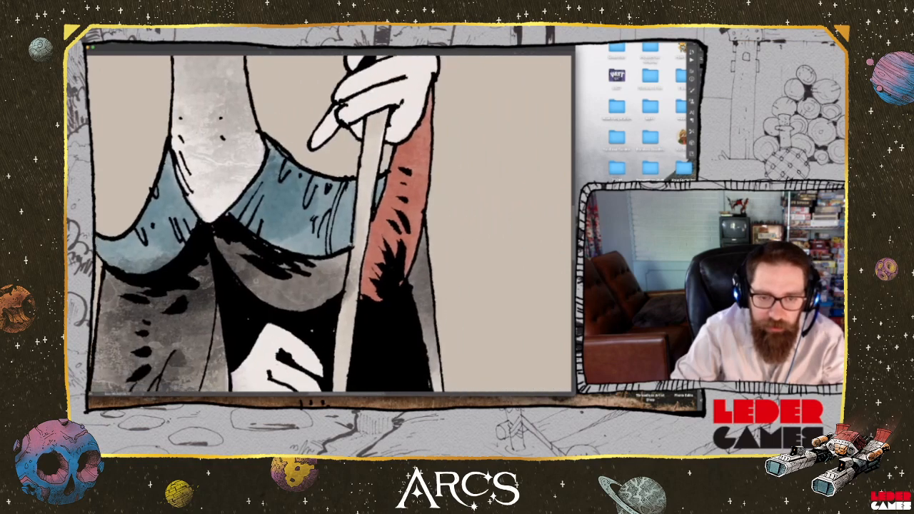
scroll(329, 250, down, 10)
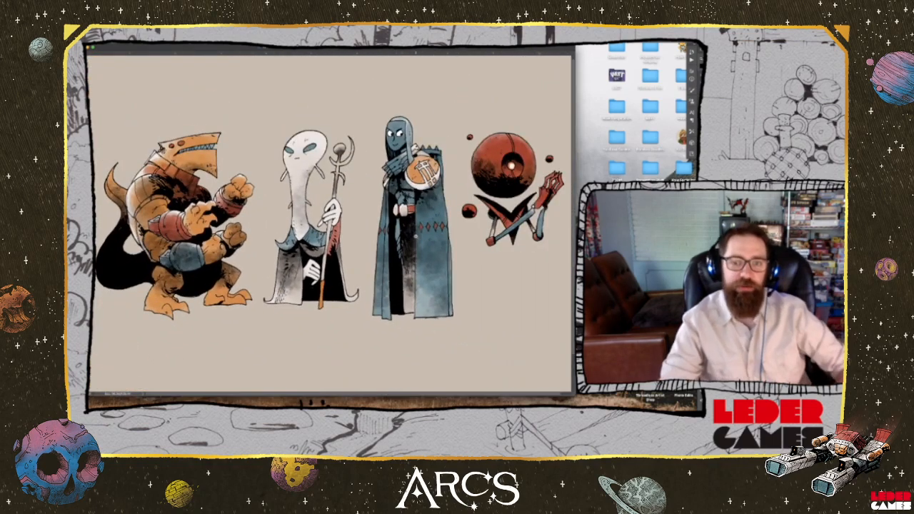
scroll(329, 222, up, 2)
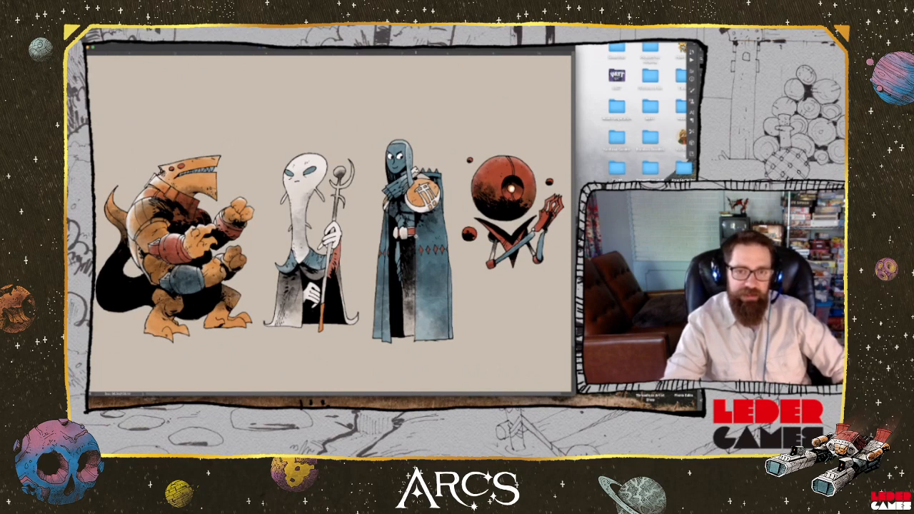